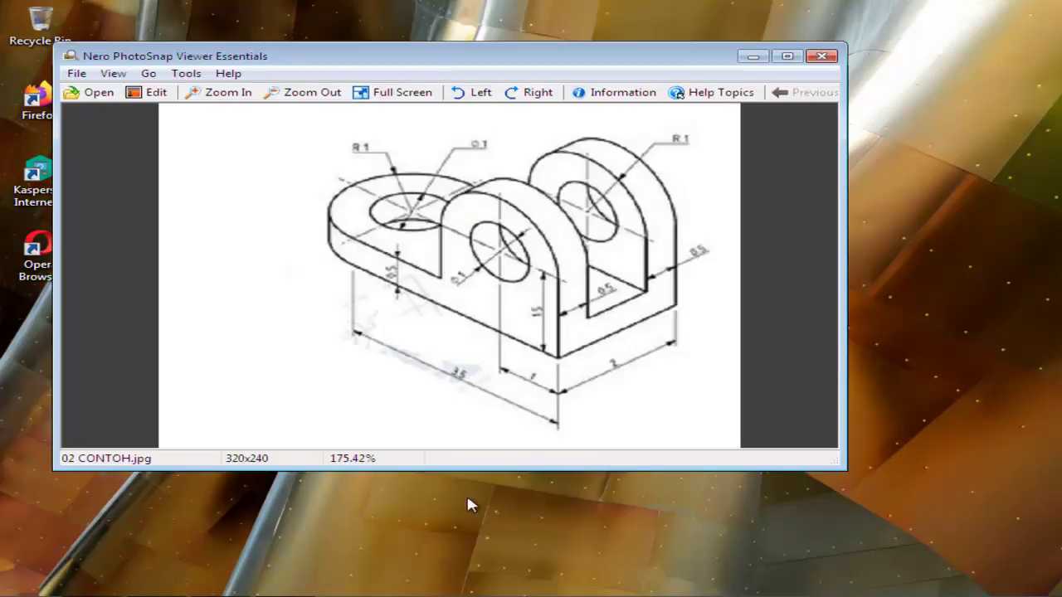
Step: Maximize the PhotoSnap Viewer so the 02 CONTOH.jpg bracket drawing fills the screen
{"action": "left_click", "coordinate": [788, 56]}
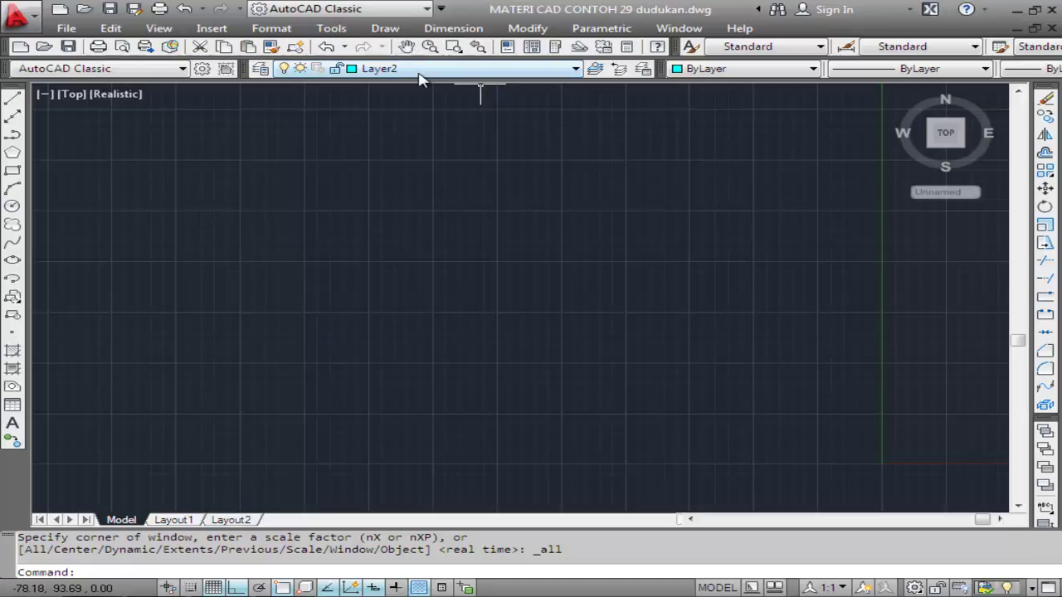
Step: Keep Layer2 current and draw a 35-unit horizontal base line
{"action": "left_click", "coordinate": [429, 74]}
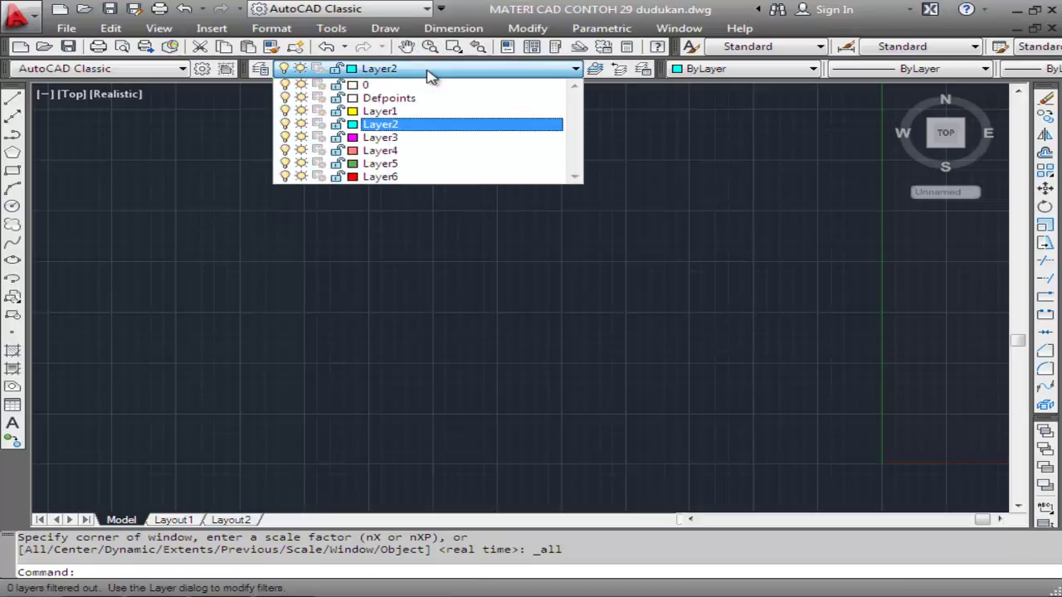
{"action": "left_click", "coordinate": [429, 73]}
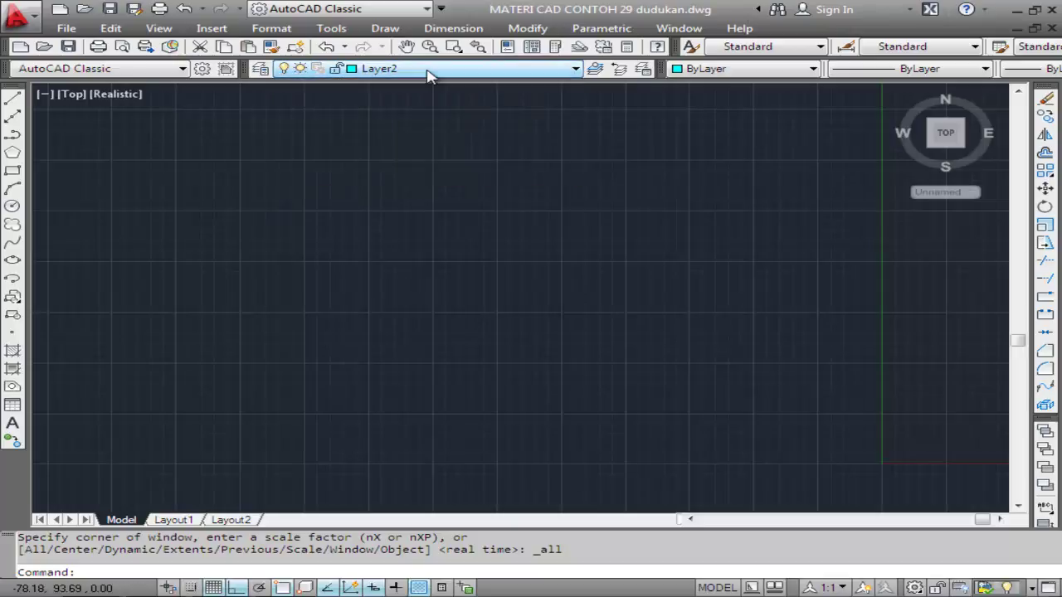
{"action": "left_click", "coordinate": [383, 32]}
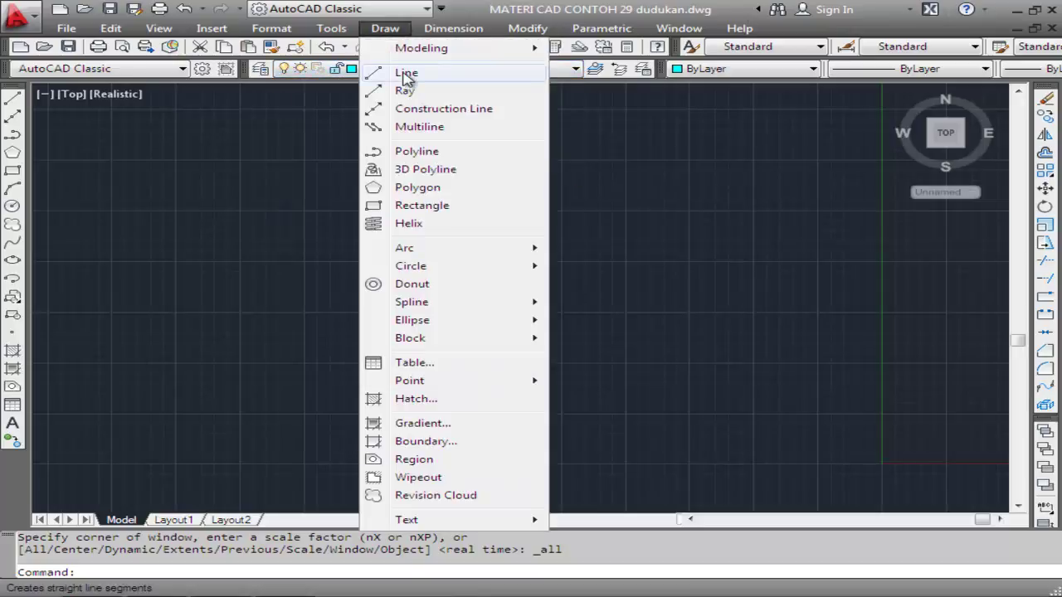
{"action": "left_click", "coordinate": [406, 75]}
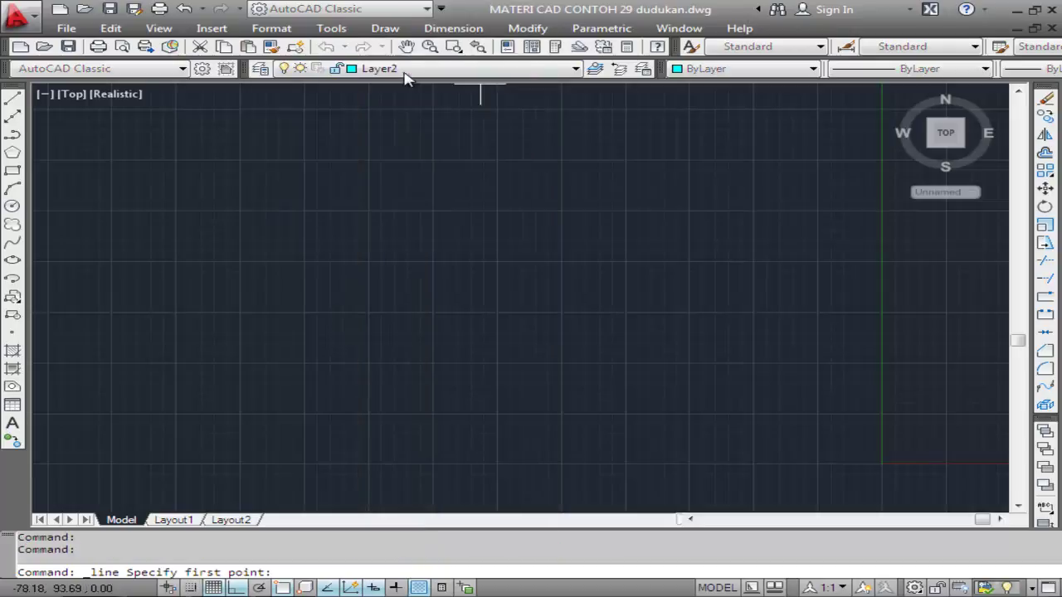
{"action": "left_click", "coordinate": [200, 420]}
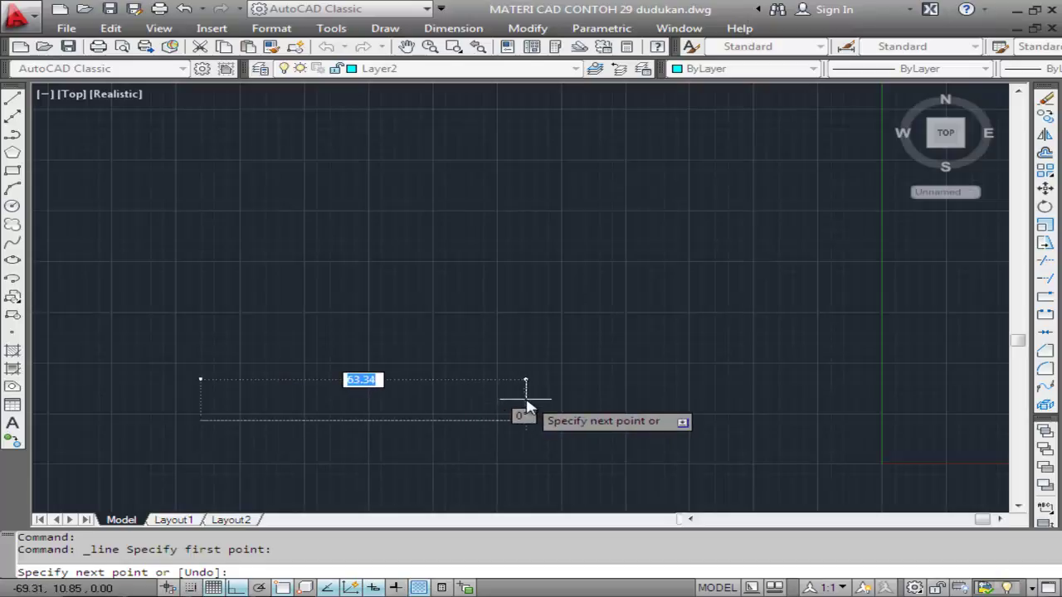
{"action": "type", "text": "35"}
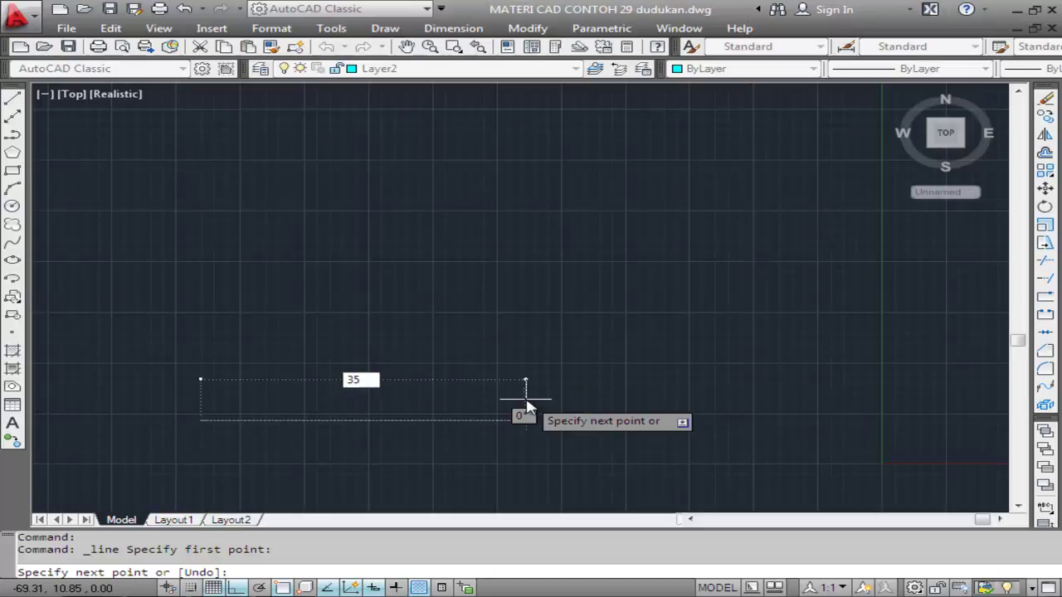
{"action": "key", "text": "Return"}
{"action": "key", "text": "Return"}
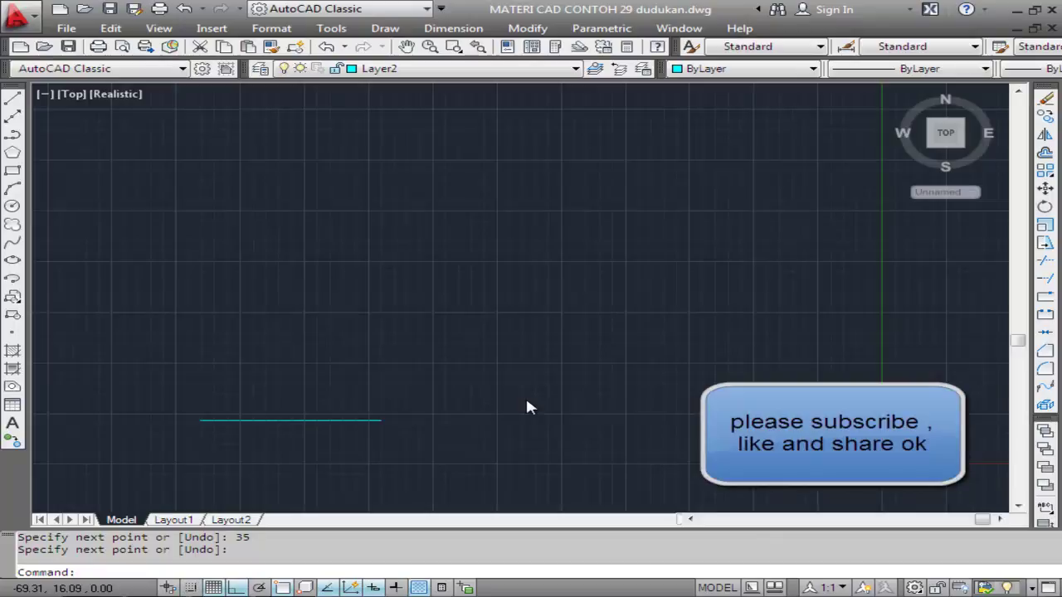
Step: Draw a 20-unit vertical line up from the base line's right end
{"action": "left_click", "coordinate": [385, 28]}
{"action": "left_click", "coordinate": [390, 72]}
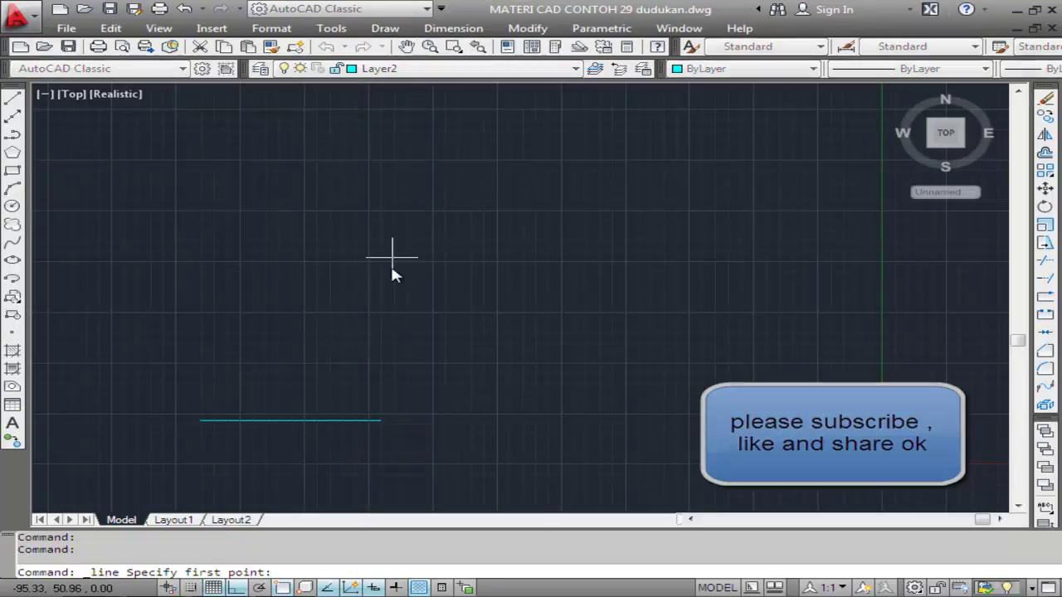
{"action": "left_click", "coordinate": [380, 420]}
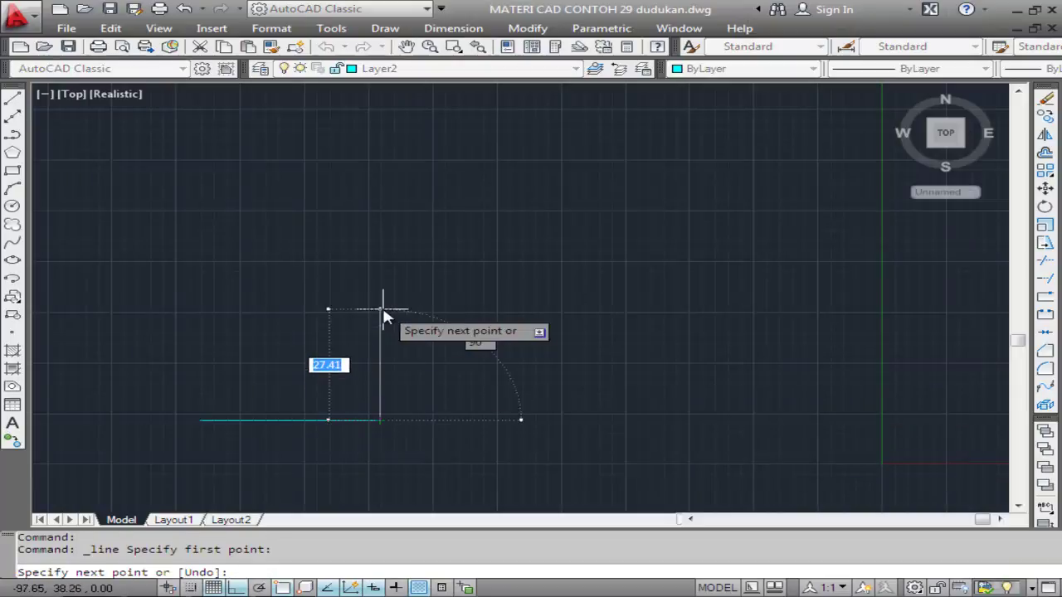
{"action": "type", "text": "20"}
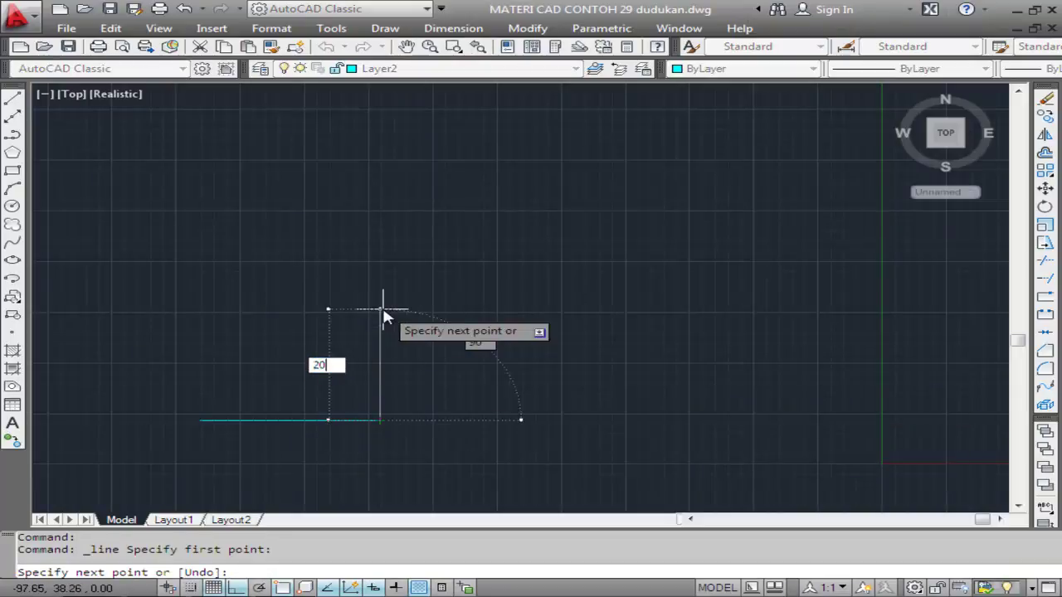
{"action": "key", "text": "Return"}
{"action": "key", "text": "Return"}
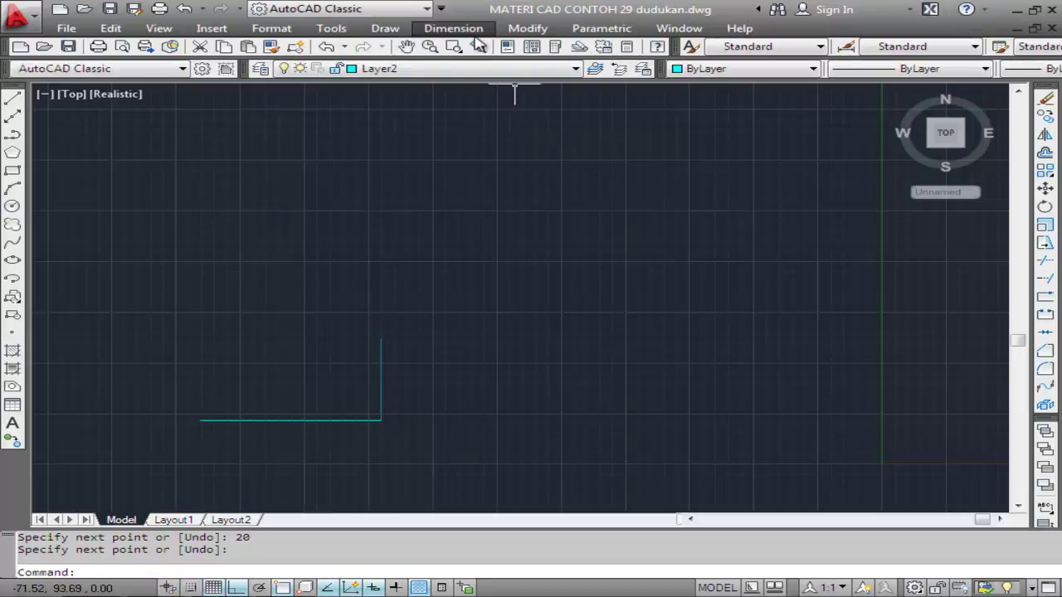
Step: Copy the 20-unit vertical line to the base line's left end
{"action": "type", "text": "co"}
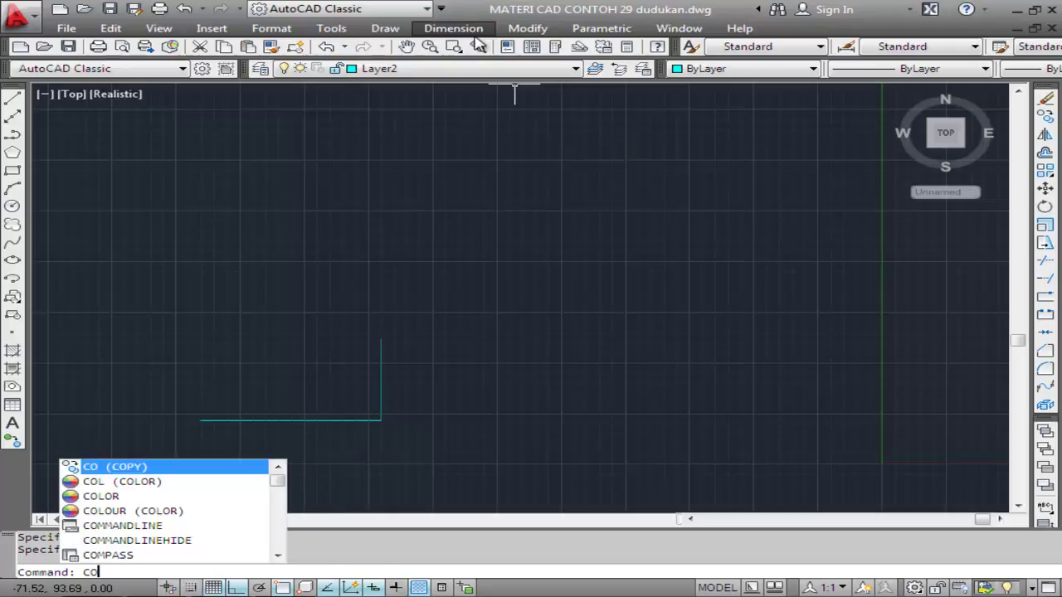
{"action": "key", "text": "Return"}
{"action": "left_click", "coordinate": [381, 356]}
{"action": "key", "text": "Return"}
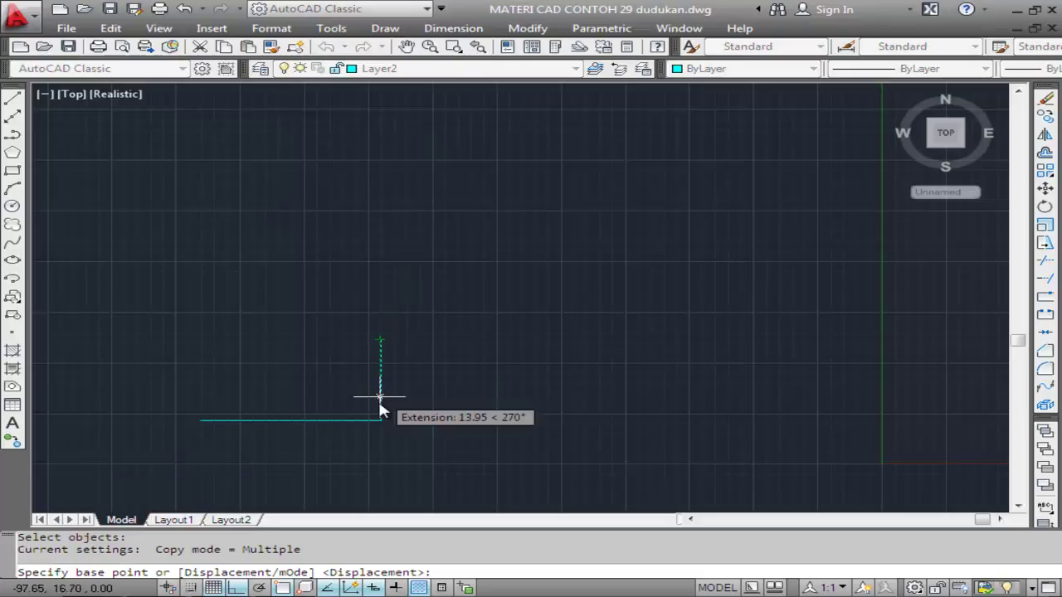
{"action": "left_click", "coordinate": [381, 419]}
{"action": "left_click", "coordinate": [203, 420]}
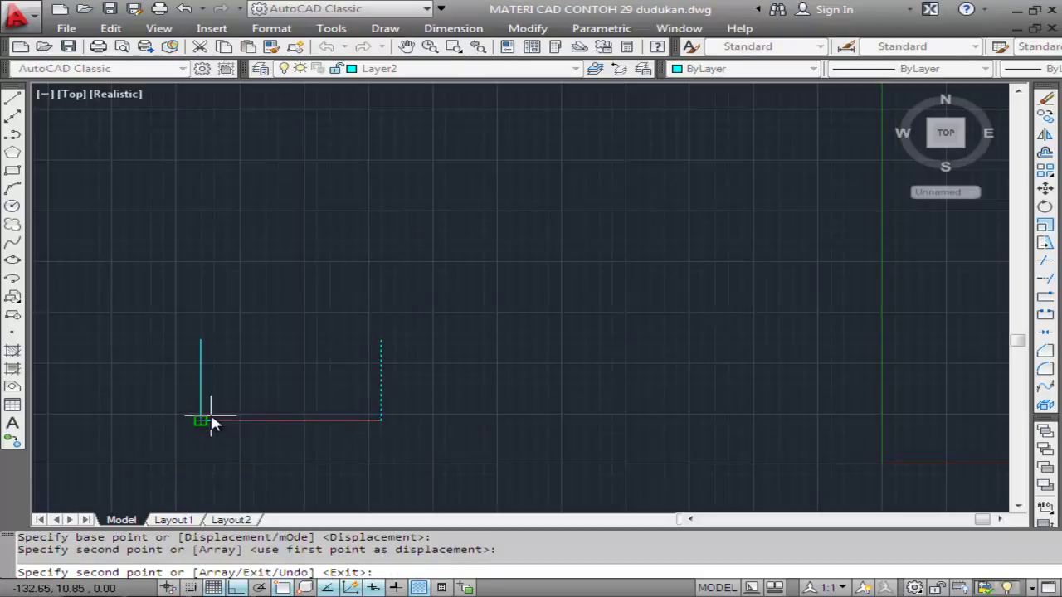
{"action": "key", "text": "Return"}
Step: Copy the bottom line up to the top edge to close the rectangle, then save dudukan.dwg
{"action": "type", "text": "o"}
{"action": "key", "text": "Return"}
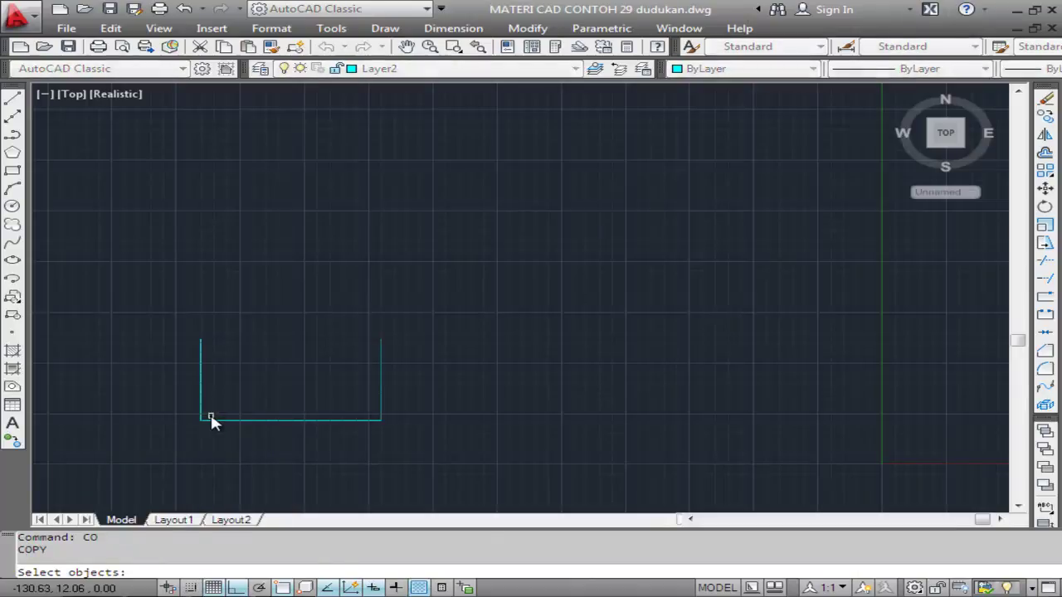
{"action": "left_click", "coordinate": [224, 421]}
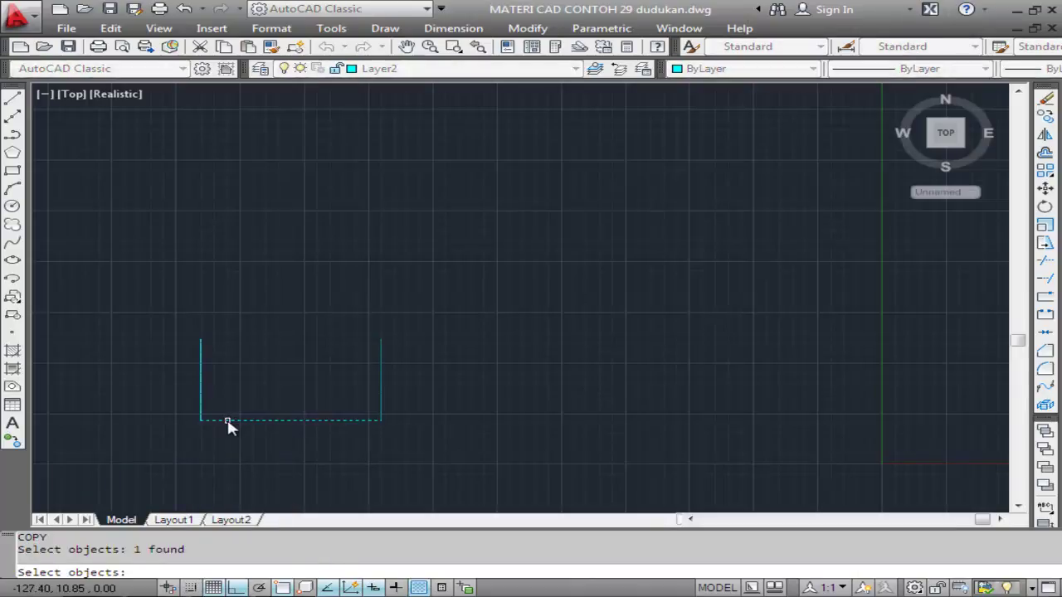
{"action": "key", "text": "Return"}
{"action": "left_click", "coordinate": [379, 420]}
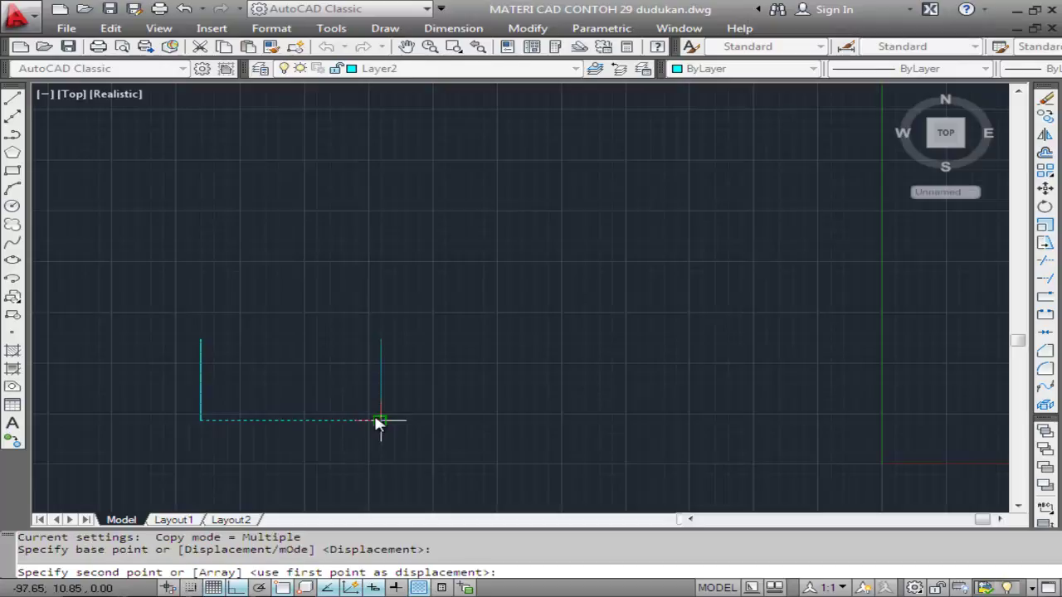
{"action": "left_click", "coordinate": [379, 340]}
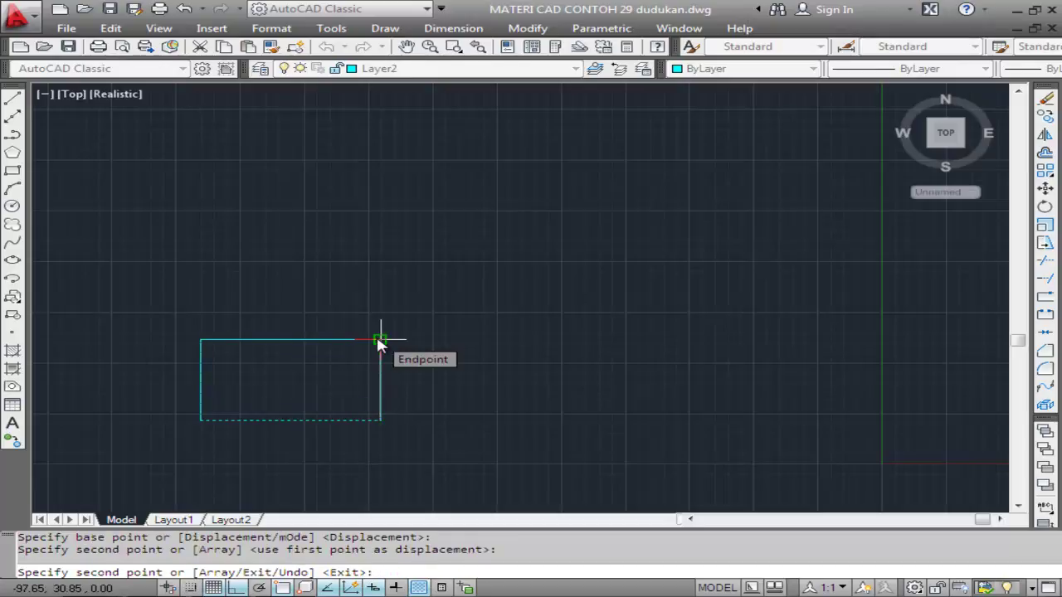
{"action": "key", "text": "Return"}
{"action": "left_click", "coordinate": [68, 47]}
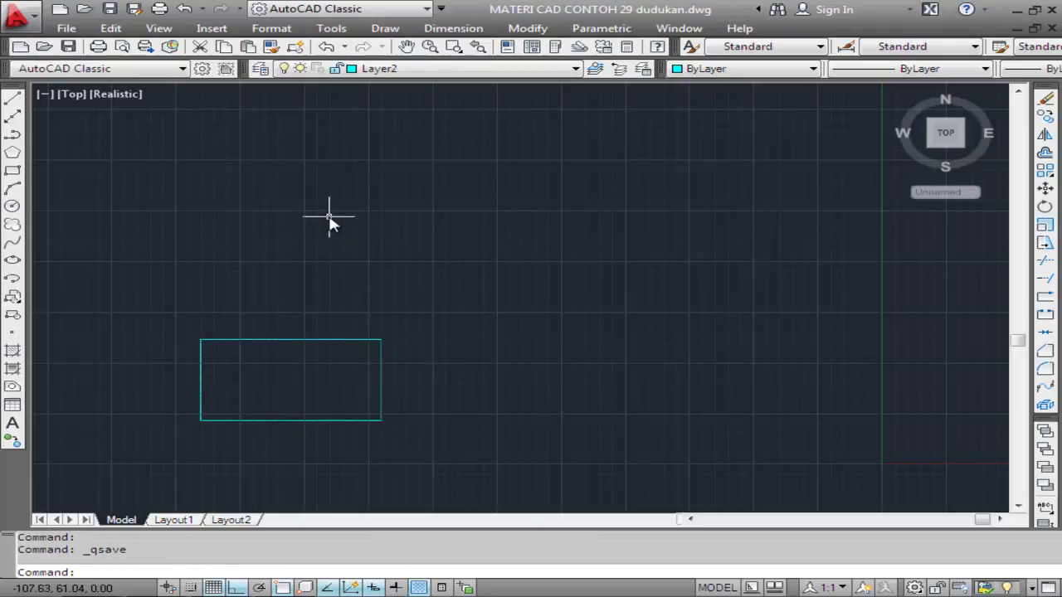
{"action": "left_click", "coordinate": [178, 573]}
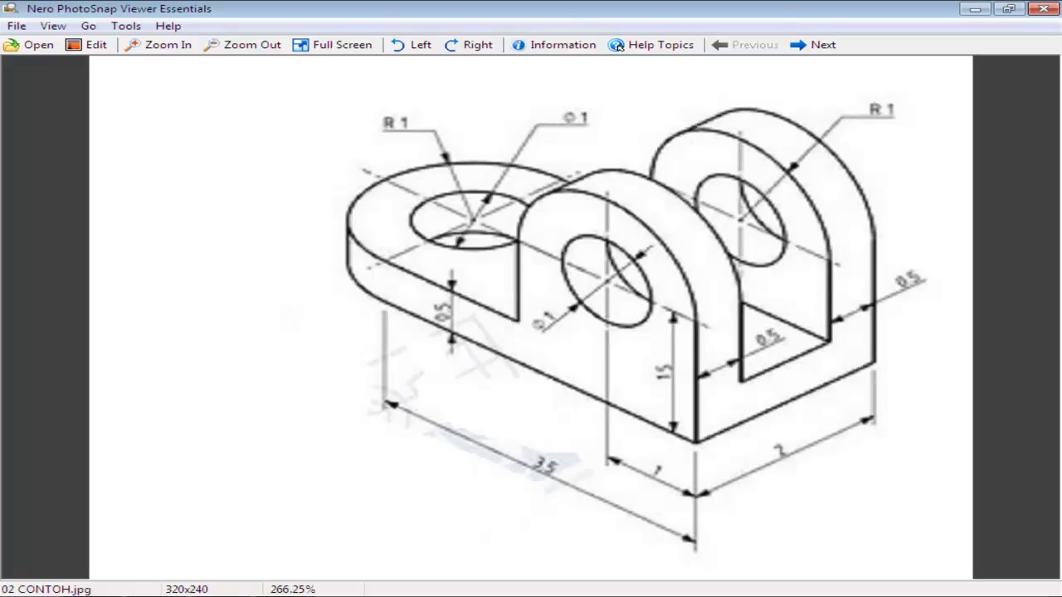
{"action": "key", "text": "alt+Tab"}
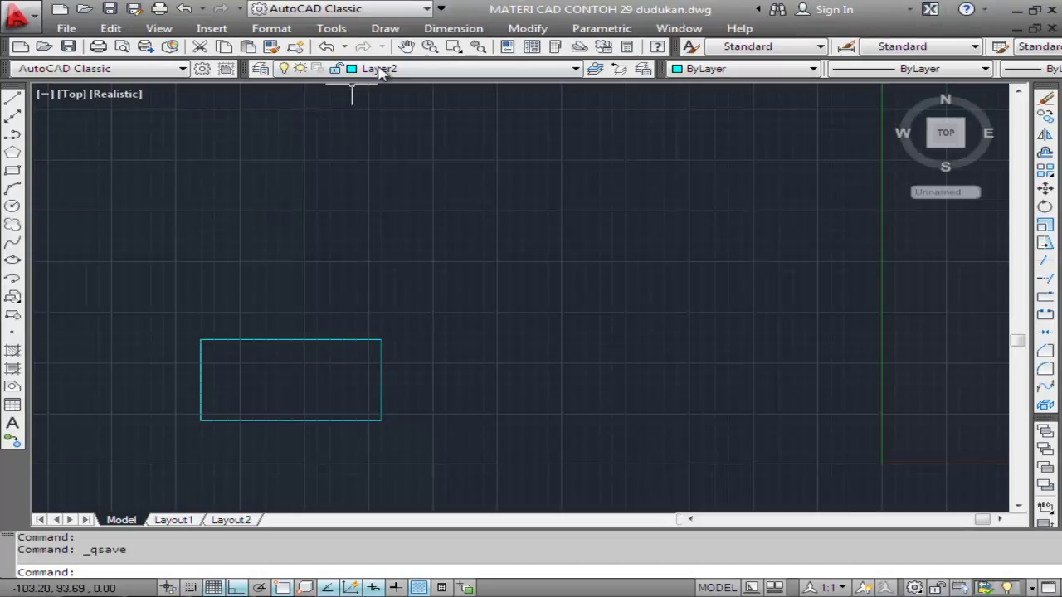
Step: Draw a circle centred on the left edge's midpoint, with its radius reaching the rectangle corner
{"action": "left_click", "coordinate": [387, 29]}
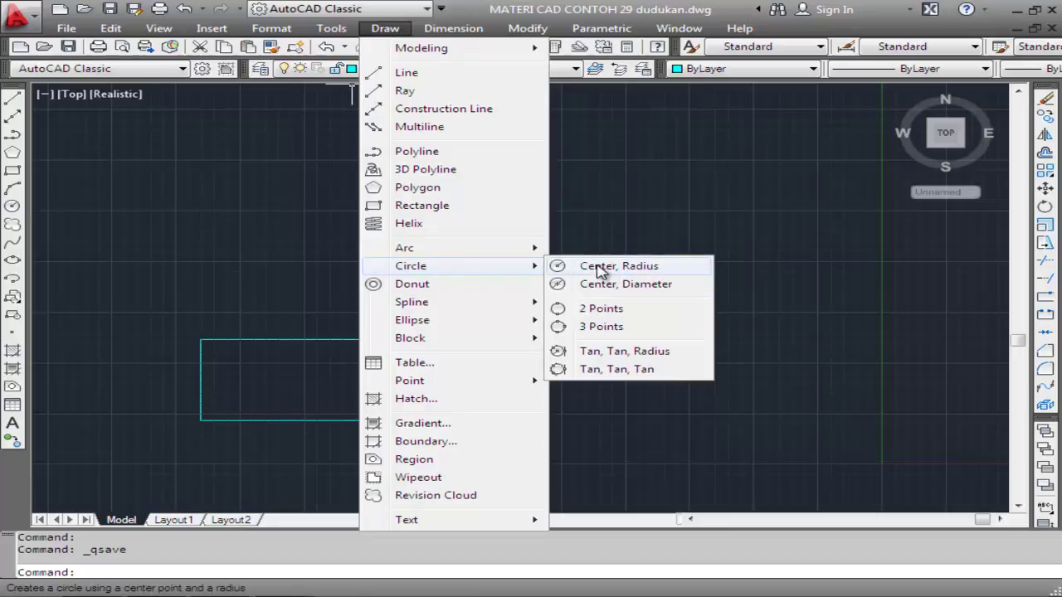
{"action": "mouse_move", "coordinate": [411, 266]}
{"action": "left_click", "coordinate": [591, 265]}
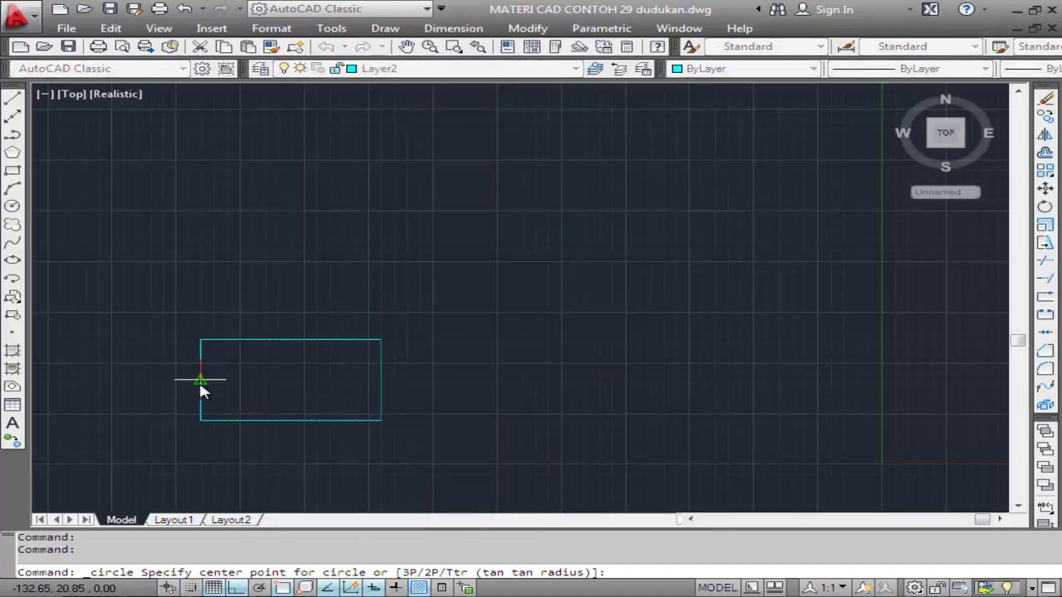
{"action": "left_click", "coordinate": [200, 379]}
{"action": "left_click", "coordinate": [200, 340]}
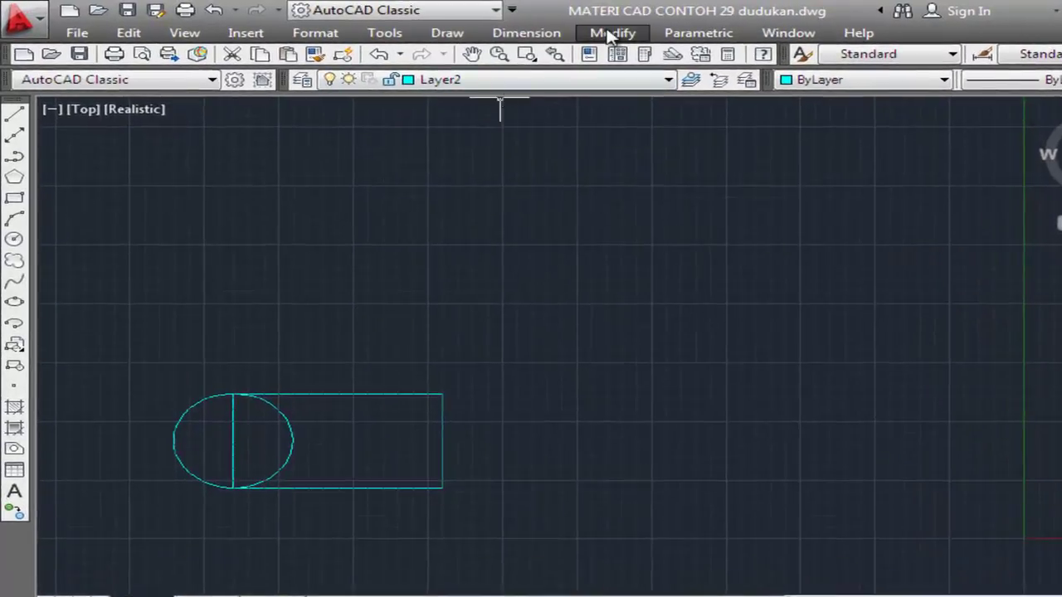
Step: Add a concentric 10-diameter hole circle at the big circle's centre
{"action": "left_click", "coordinate": [613, 34]}
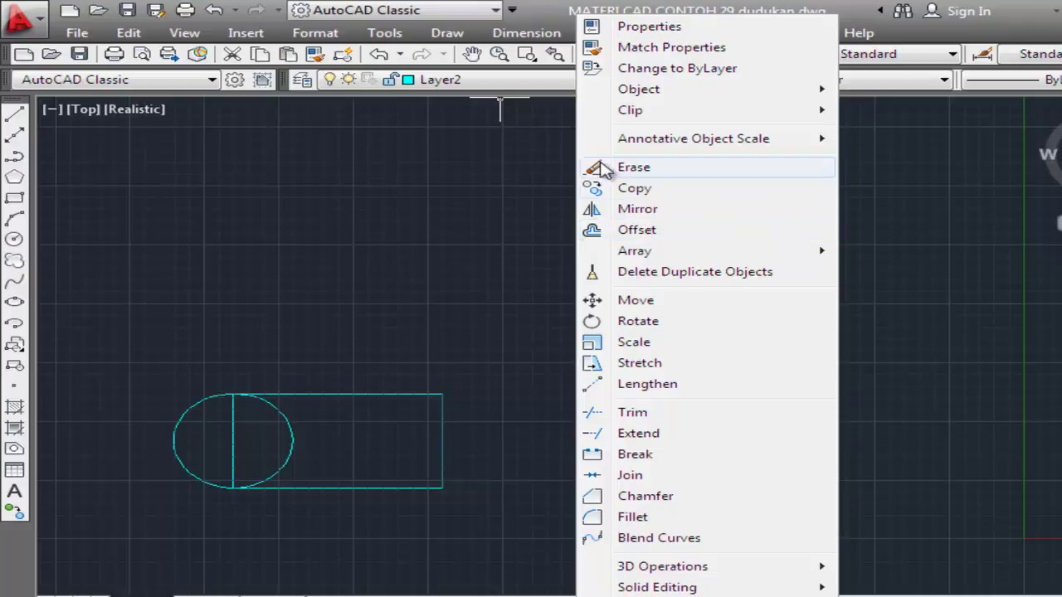
{"action": "mouse_move", "coordinate": [447, 33]}
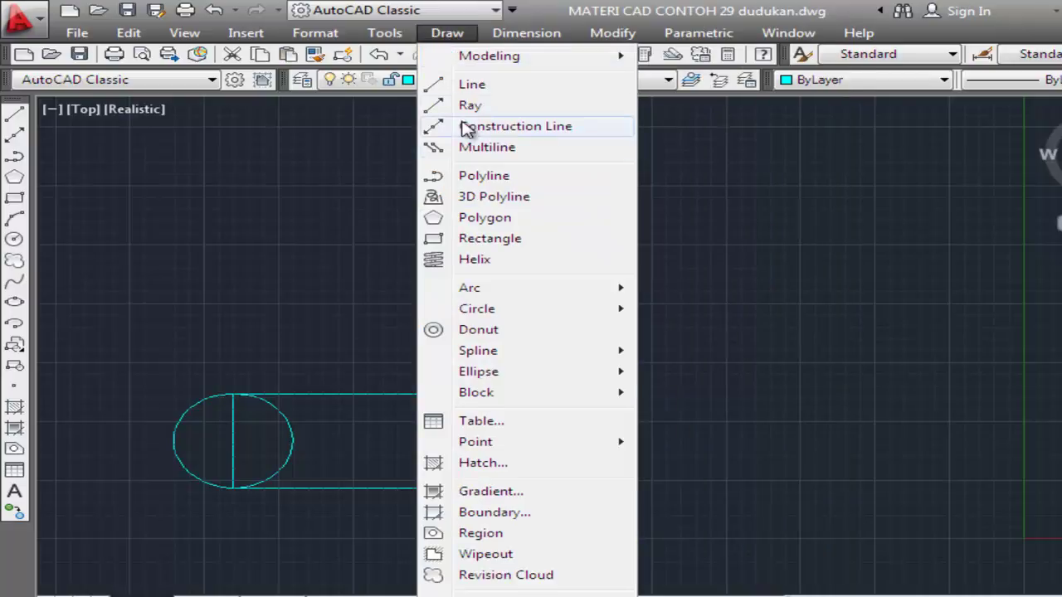
{"action": "mouse_move", "coordinate": [477, 309]}
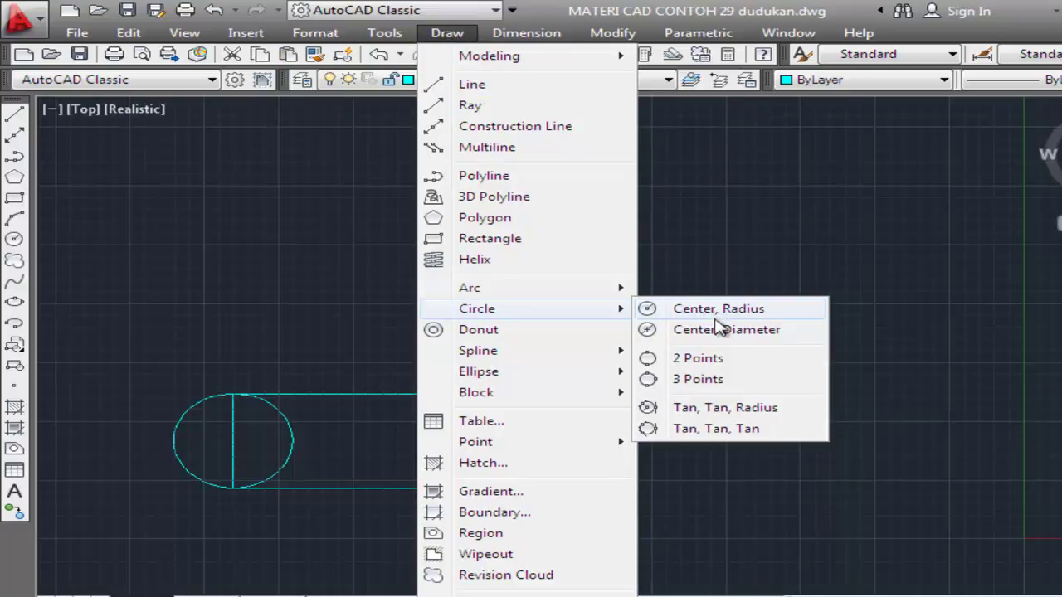
{"action": "left_click", "coordinate": [716, 315]}
{"action": "left_click", "coordinate": [233, 441]}
{"action": "type", "text": "1"}
{"action": "key", "text": "Return"}
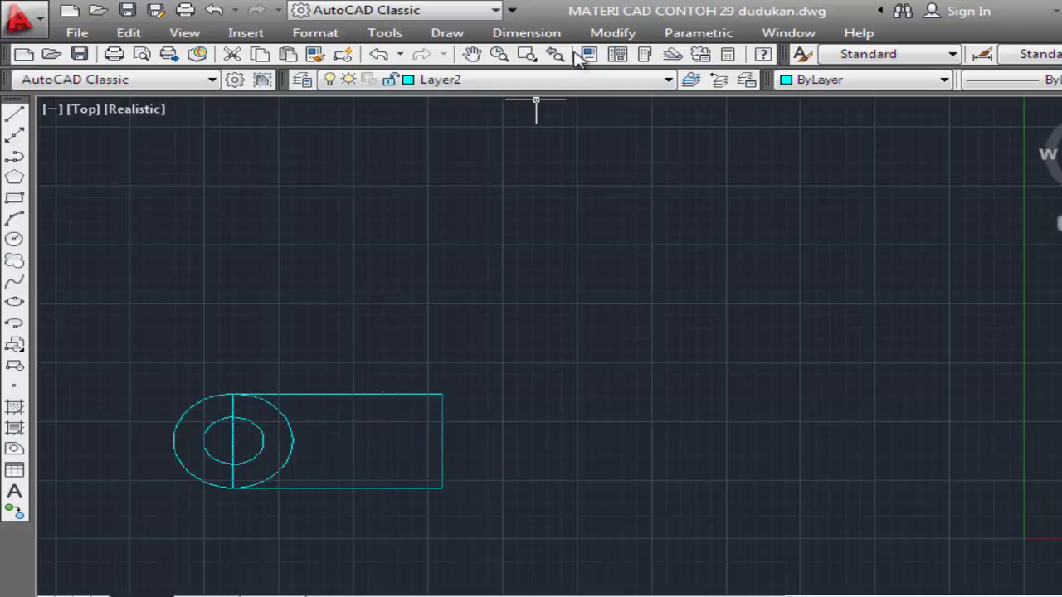
{"action": "left_click", "coordinate": [612, 33]}
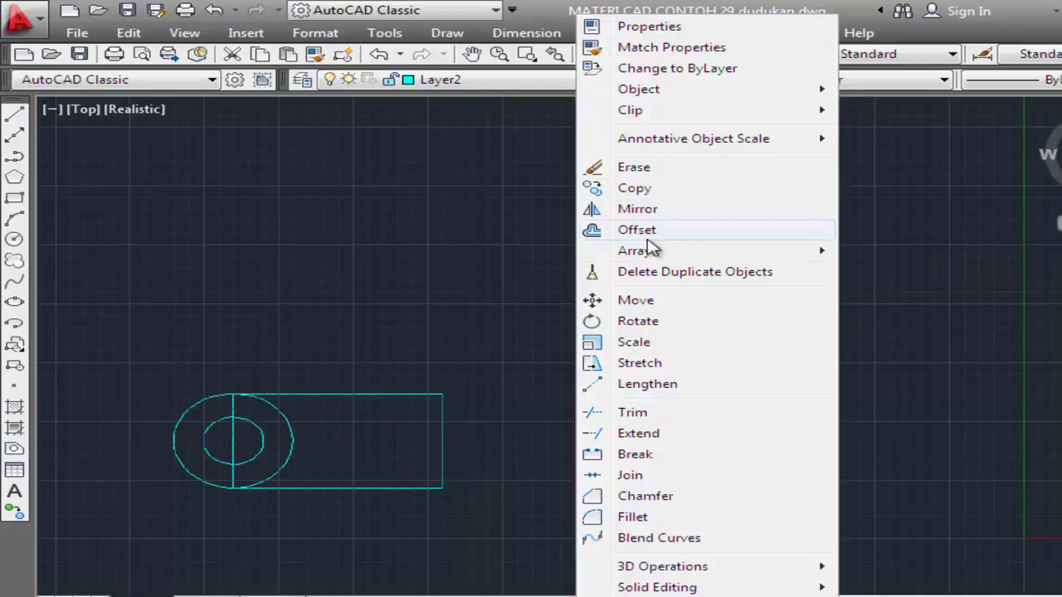
Step: Trim away the large circle's arc lying inside the rectangle
{"action": "left_click", "coordinate": [633, 413]}
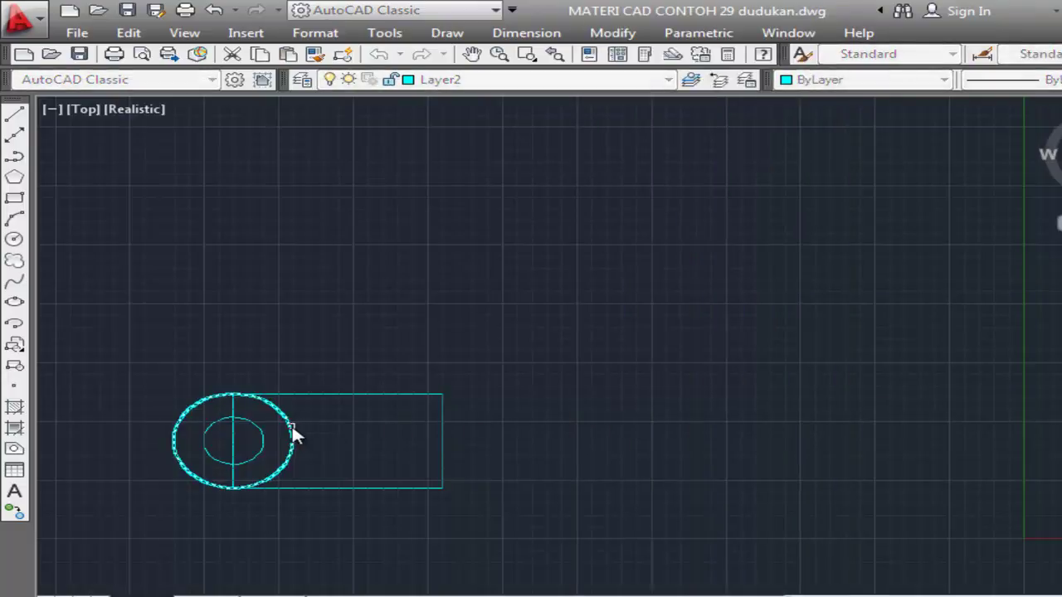
{"action": "left_click", "coordinate": [233, 411]}
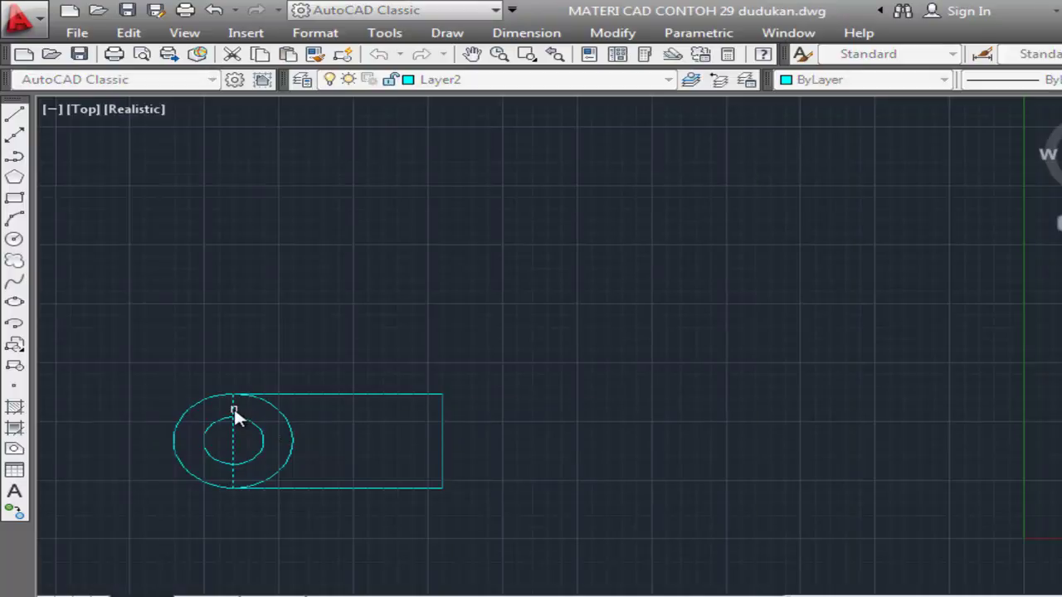
{"action": "key", "text": "Escape"}
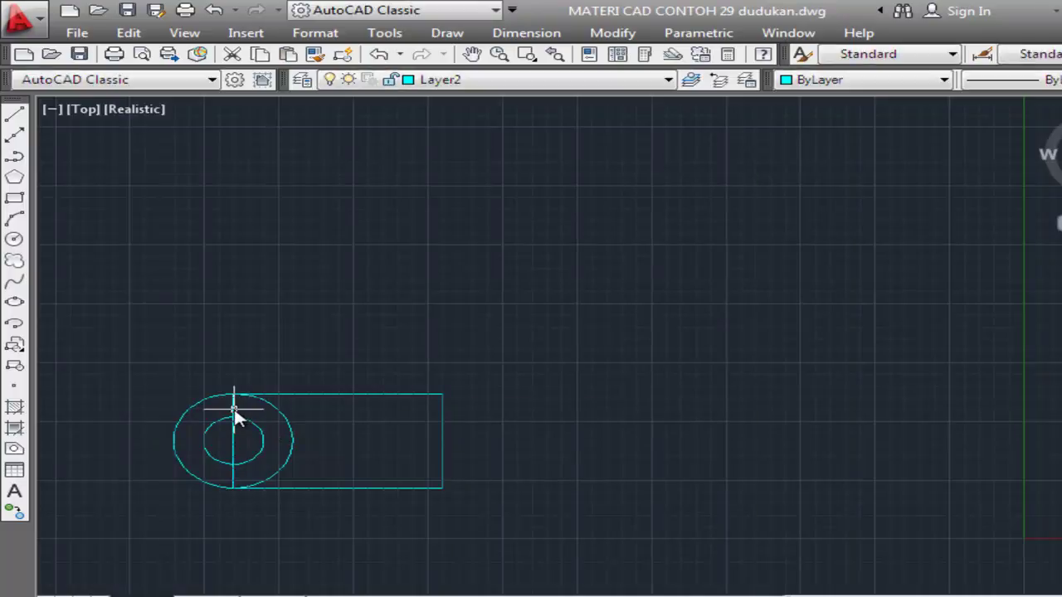
{"action": "type", "text": "tr"}
{"action": "key", "text": "Return"}
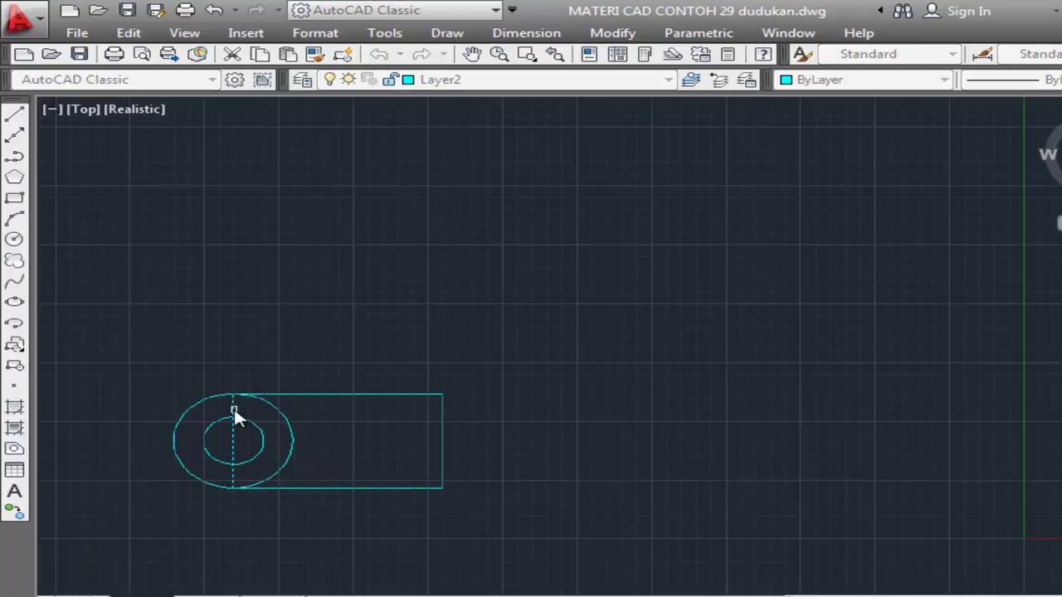
{"action": "left_click", "coordinate": [271, 410]}
{"action": "key", "text": "Escape"}
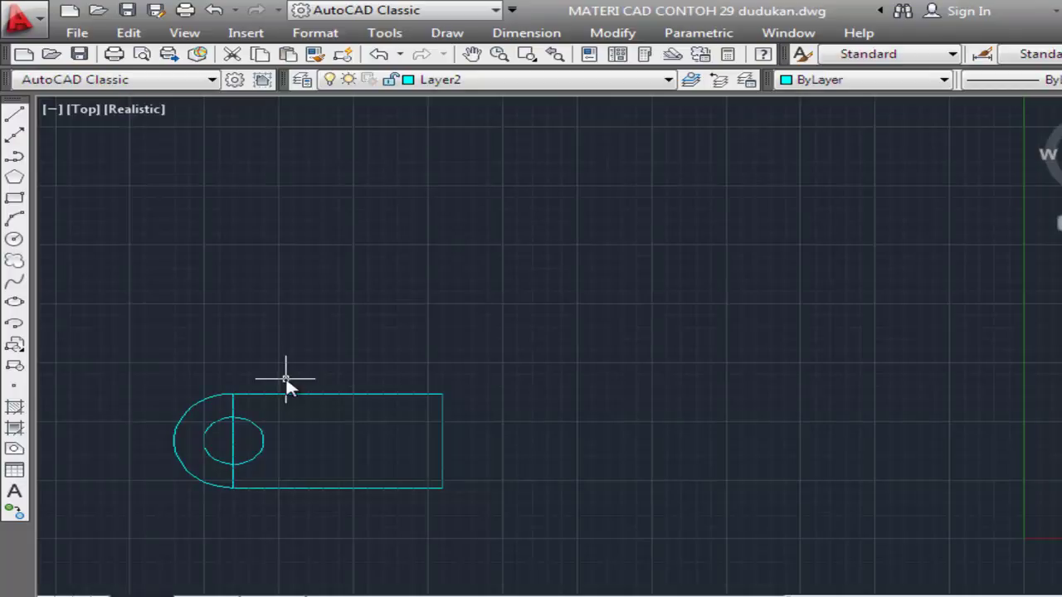
Step: Erase the rectangle's left vertical edge that runs through the hole
{"action": "left_click", "coordinate": [614, 33]}
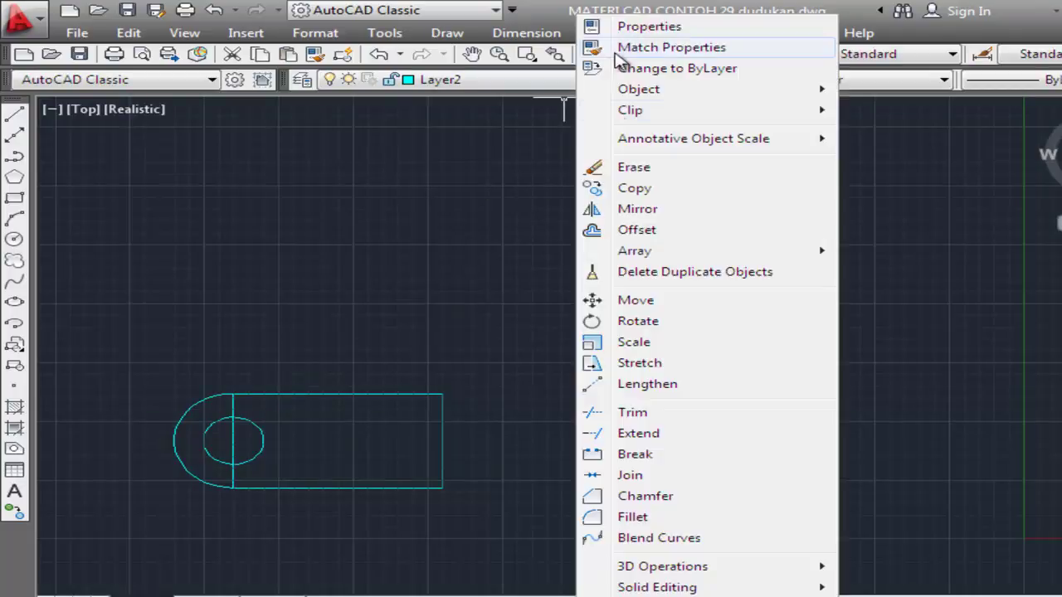
{"action": "left_click", "coordinate": [619, 166]}
{"action": "left_click", "coordinate": [231, 410]}
{"action": "key", "text": "Return"}
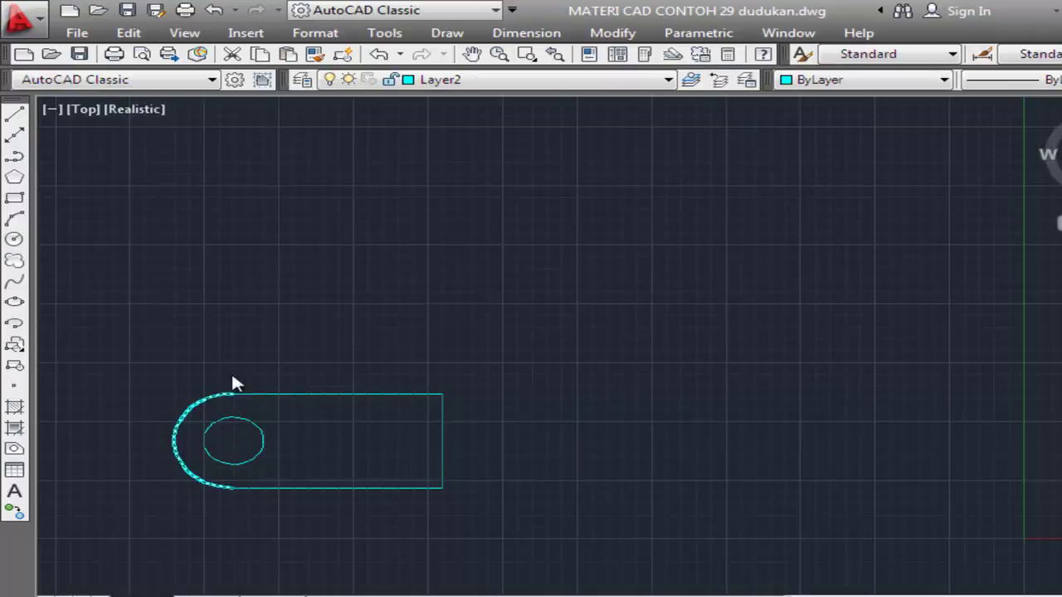
Step: Pan the outline up and join the half-arc with the three rectangle edges into one outline
{"action": "left_click", "coordinate": [186, 35]}
{"action": "mouse_move", "coordinate": [209, 147]}
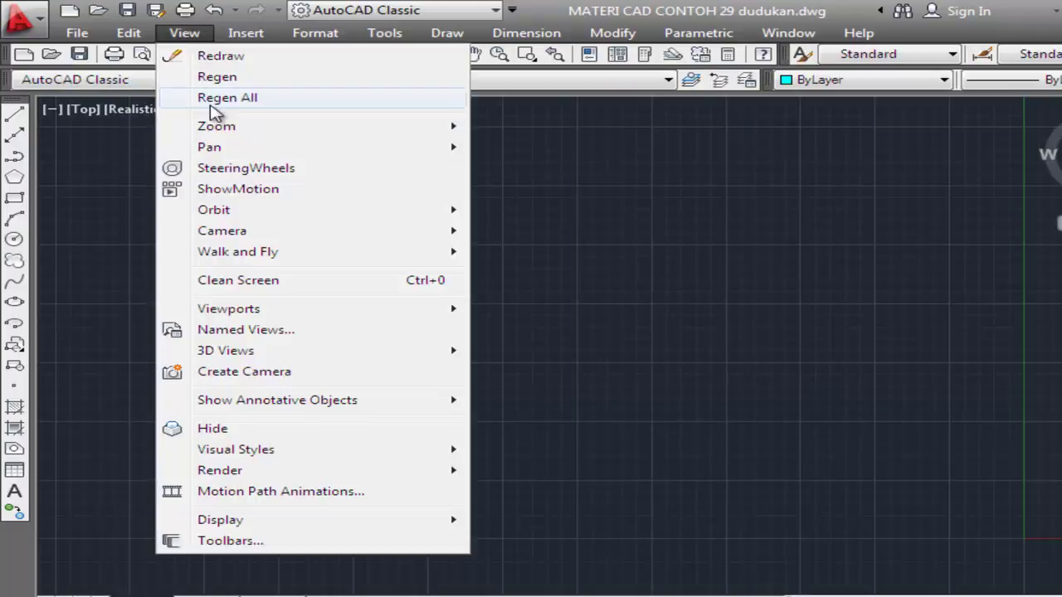
{"action": "left_click", "coordinate": [512, 154]}
{"action": "left_click_drag", "start_coordinate": [368, 335], "coordinate": [371, 220]}
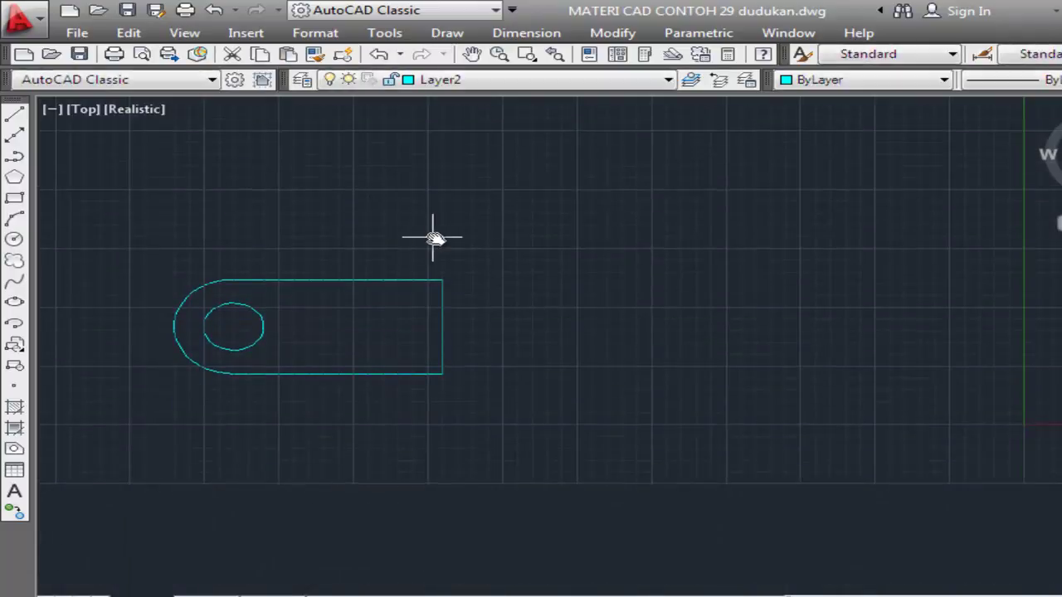
{"action": "left_click", "coordinate": [475, 237]}
{"action": "left_click", "coordinate": [363, 390]}
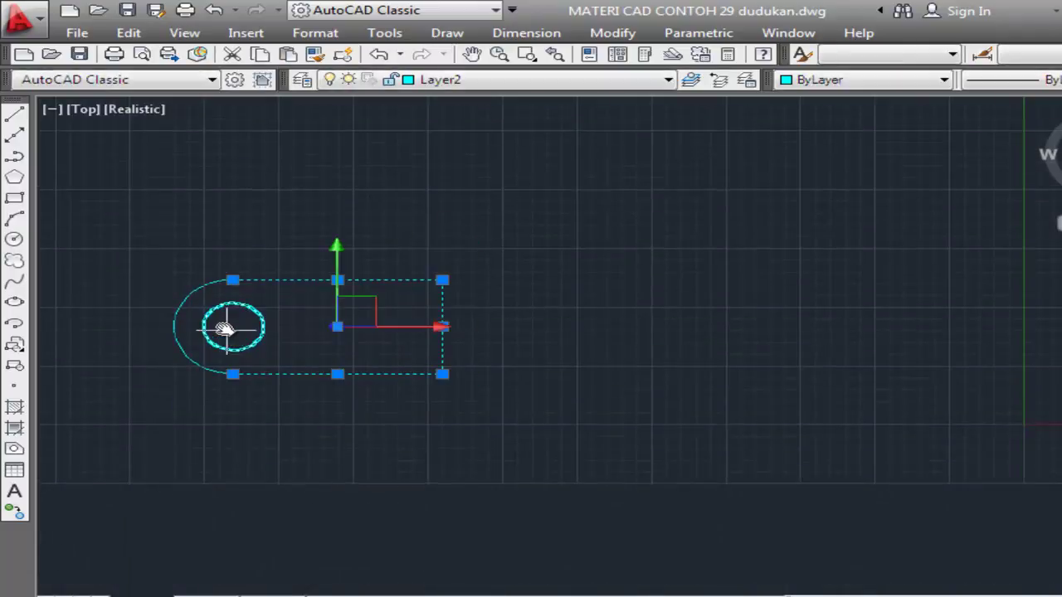
{"action": "left_click", "coordinate": [182, 305]}
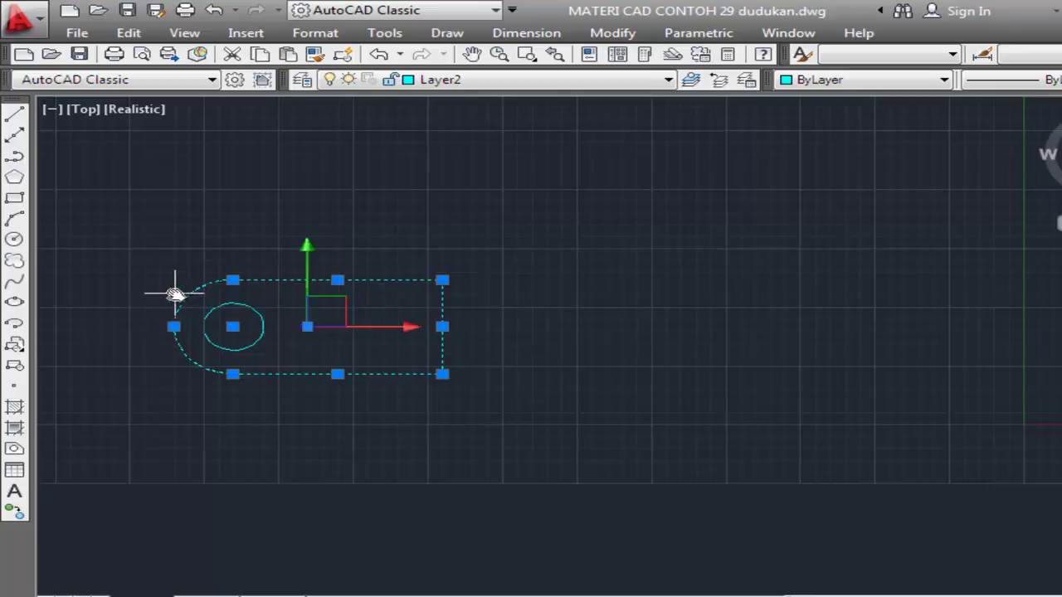
{"action": "type", "text": "j"}
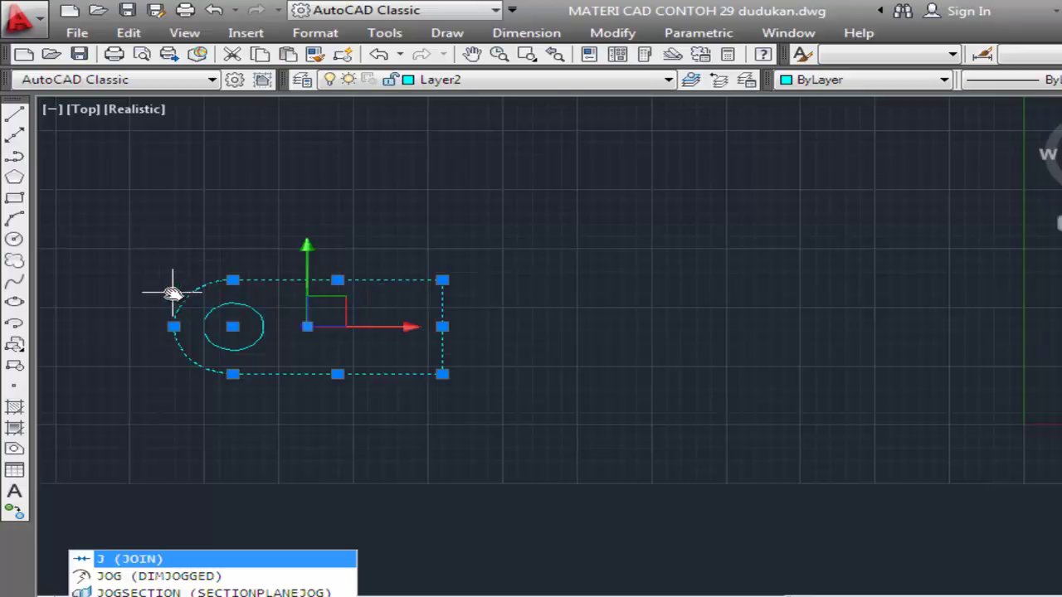
{"action": "key", "text": "Return"}
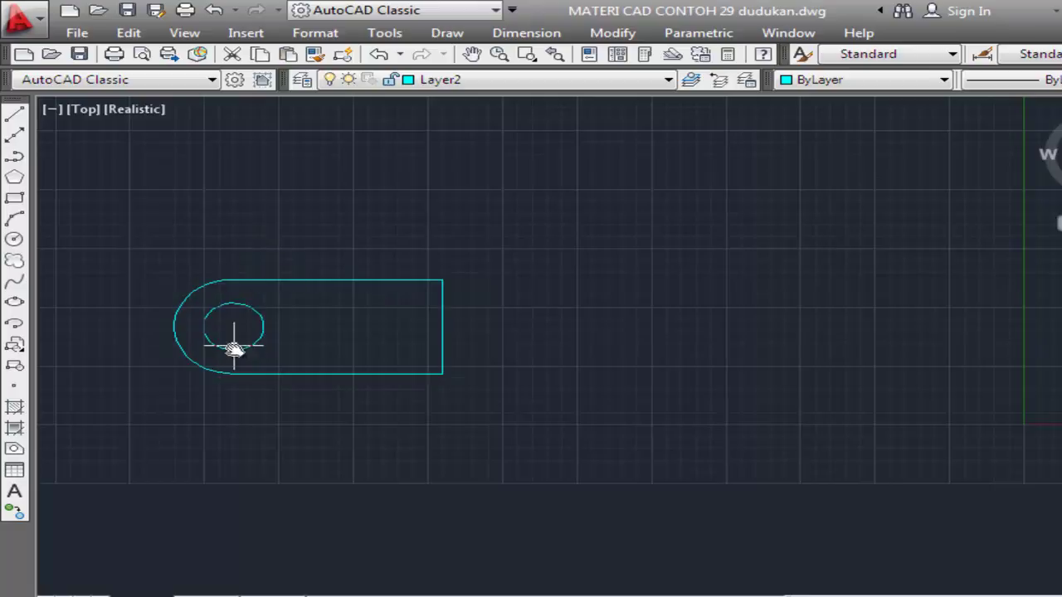
{"action": "left_click", "coordinate": [212, 591]}
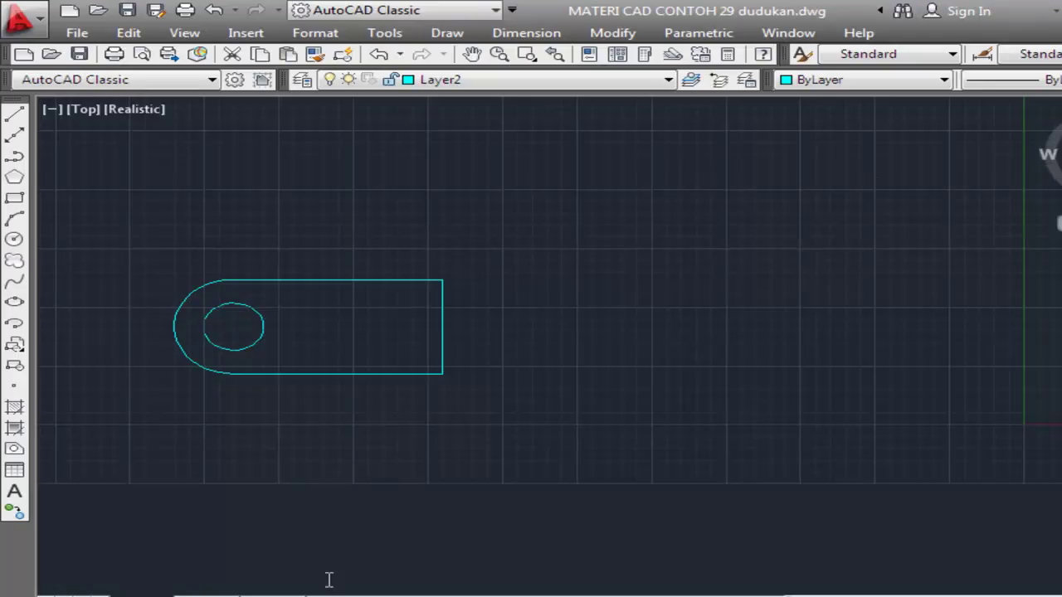
Step: Switch the drawing to the SW Isometric view
{"action": "left_click", "coordinate": [184, 33]}
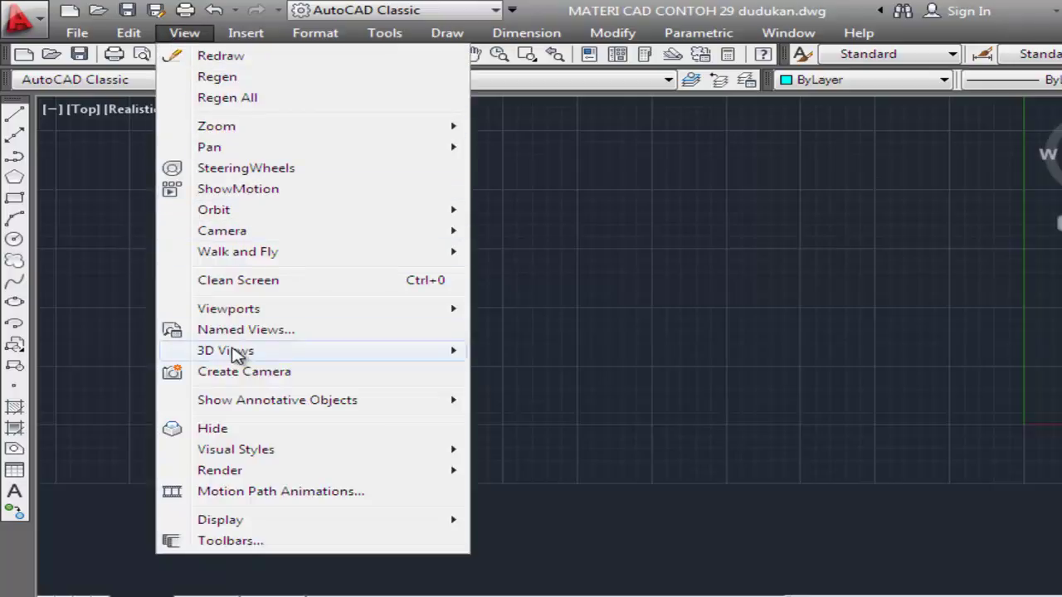
{"action": "mouse_move", "coordinate": [225, 350]}
{"action": "left_click", "coordinate": [536, 556]}
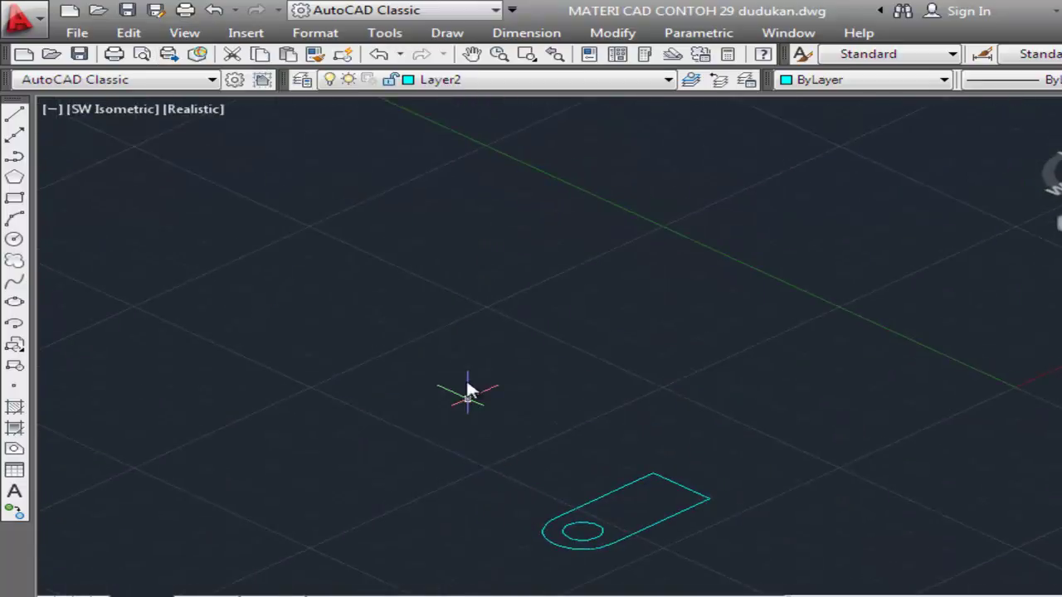
{"action": "left_click", "coordinate": [449, 43]}
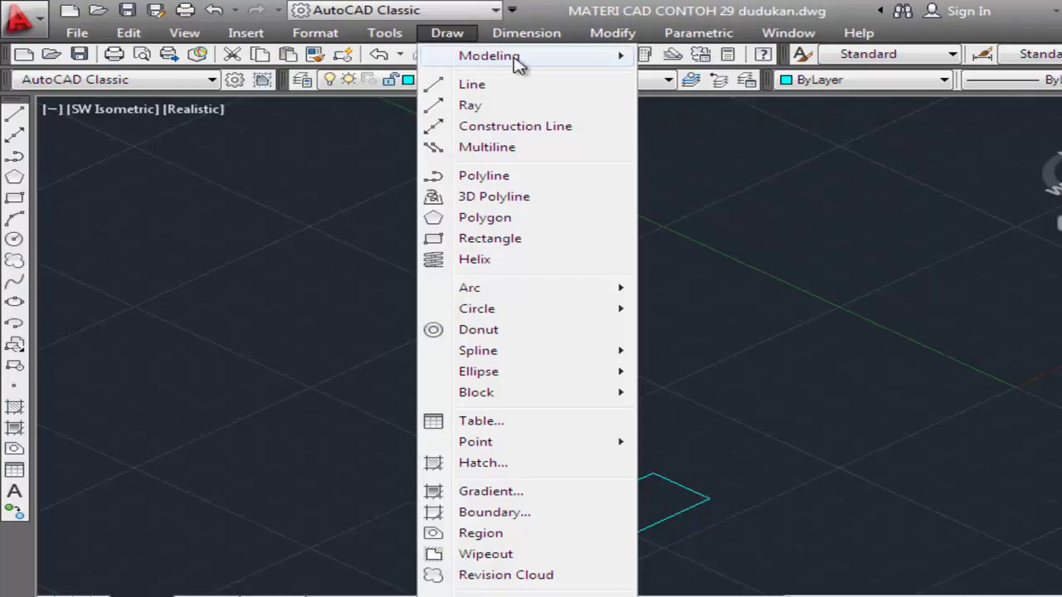
{"action": "mouse_move", "coordinate": [489, 56]}
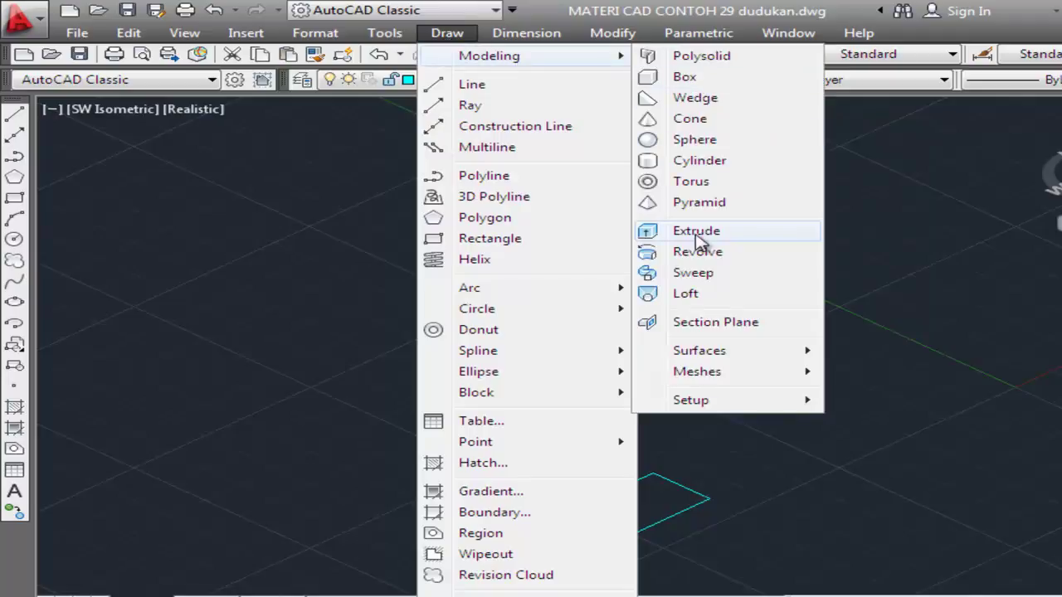
Step: Cancel a first extrude attempt and Zoom All so the base outline fills the view
{"action": "left_click", "coordinate": [697, 236]}
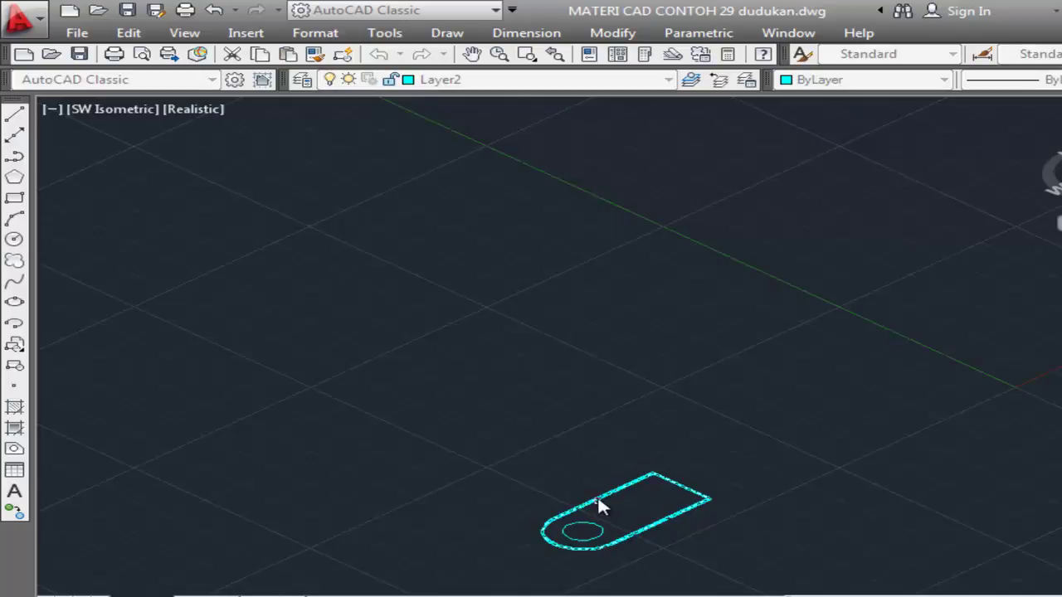
{"action": "left_click", "coordinate": [591, 524]}
{"action": "key", "text": "Return"}
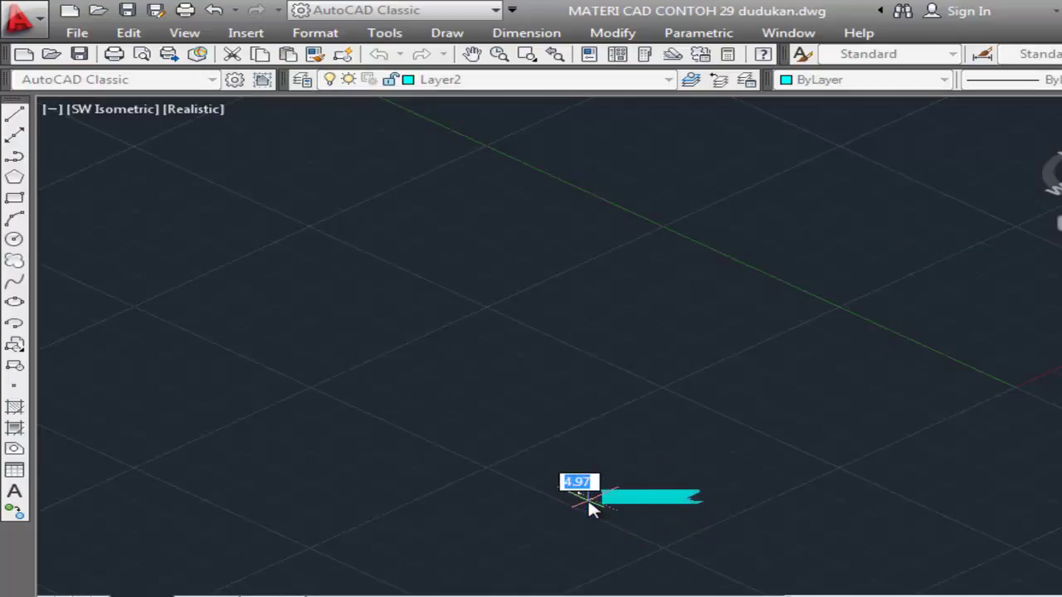
{"action": "key", "text": "Escape"}
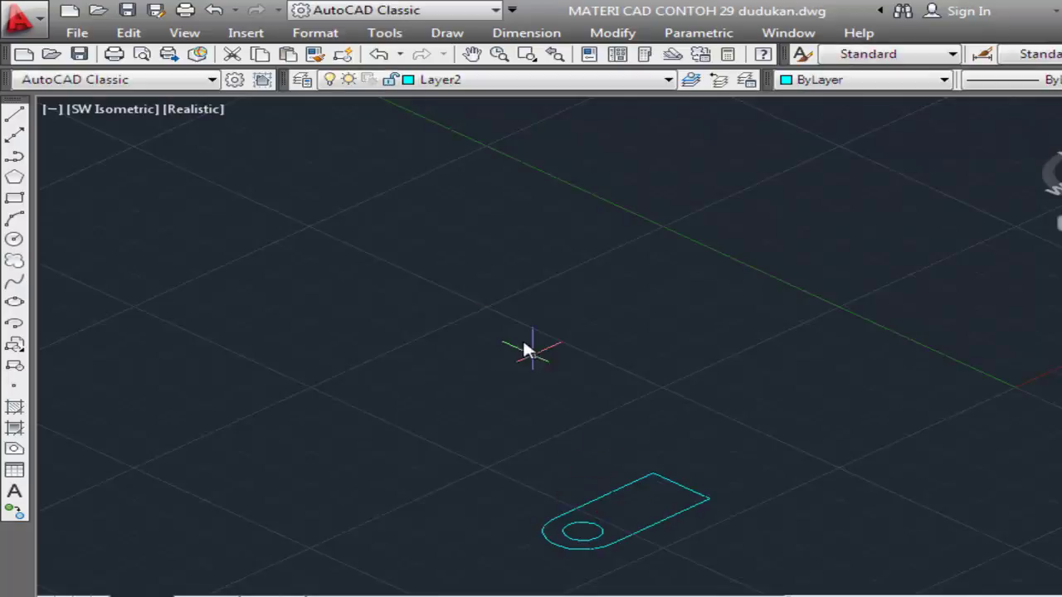
{"action": "left_click", "coordinate": [184, 33]}
{"action": "mouse_move", "coordinate": [217, 126]}
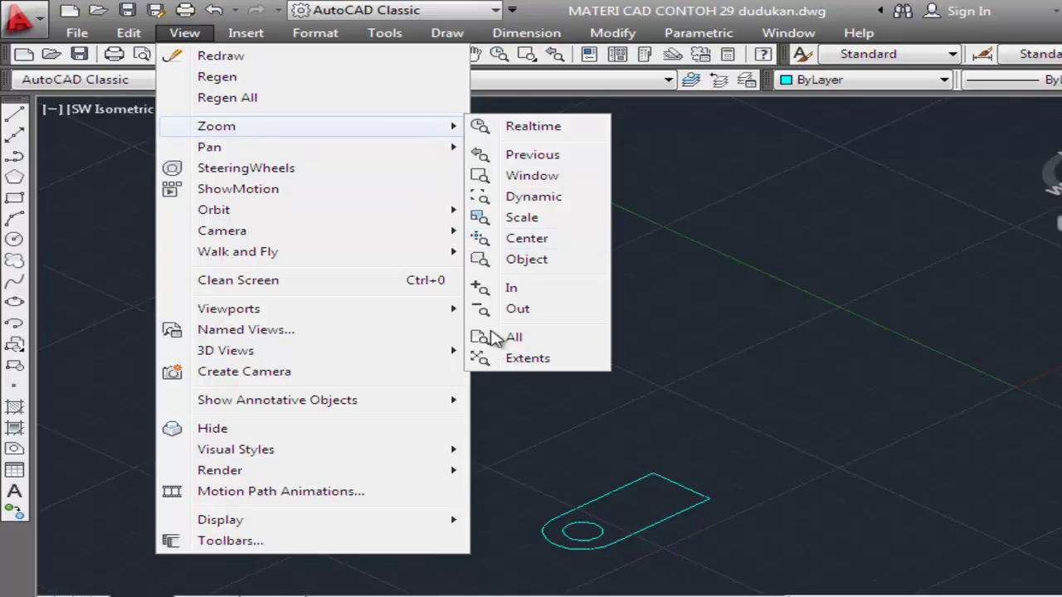
{"action": "left_click", "coordinate": [509, 358]}
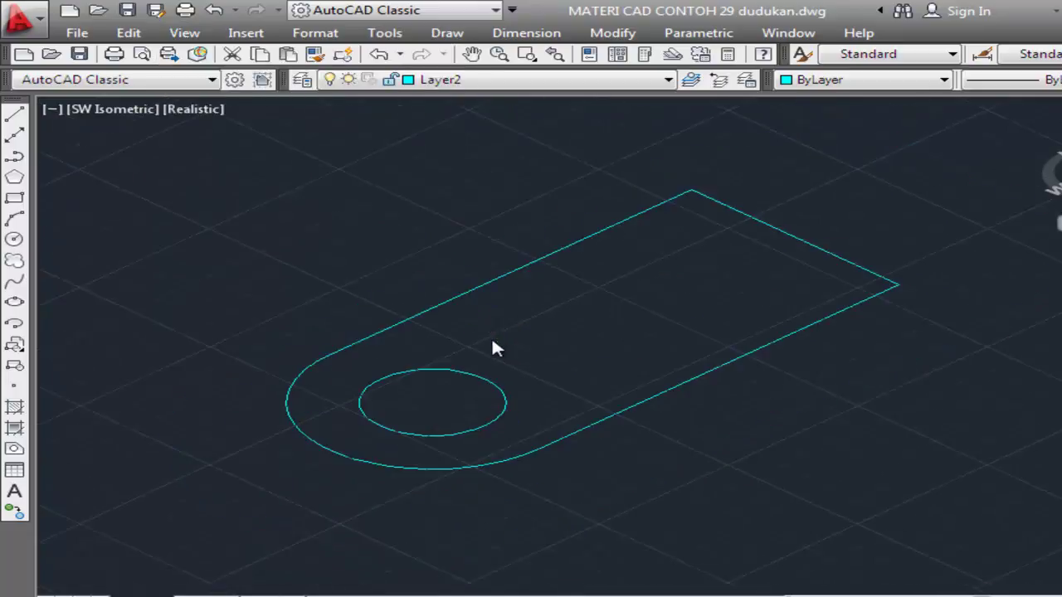
Step: Extrude the base outline and hole circle 5 units into a solid plate
{"action": "left_click", "coordinate": [447, 33]}
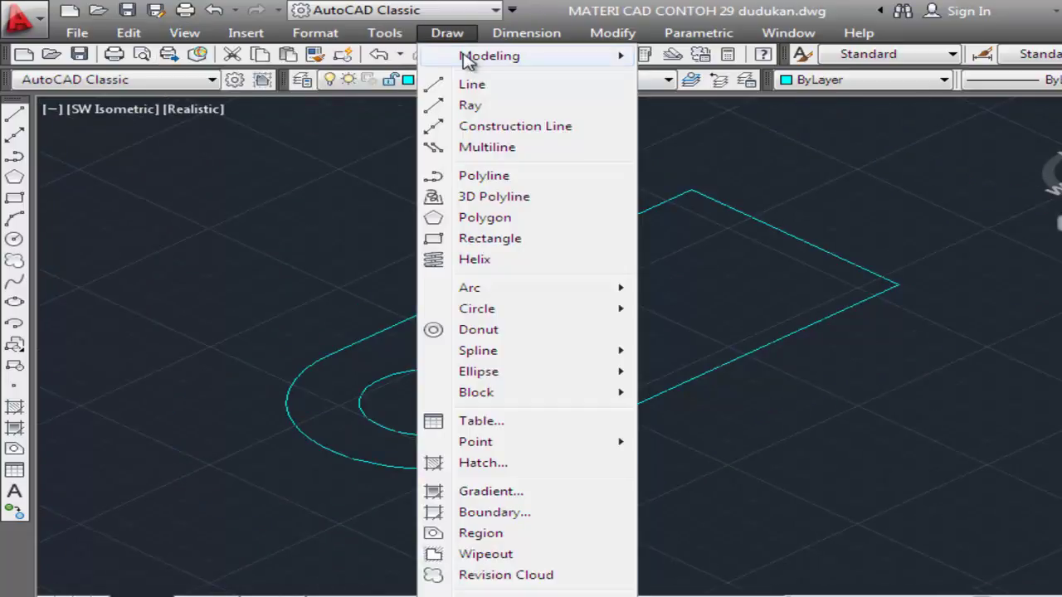
{"action": "mouse_move", "coordinate": [490, 56]}
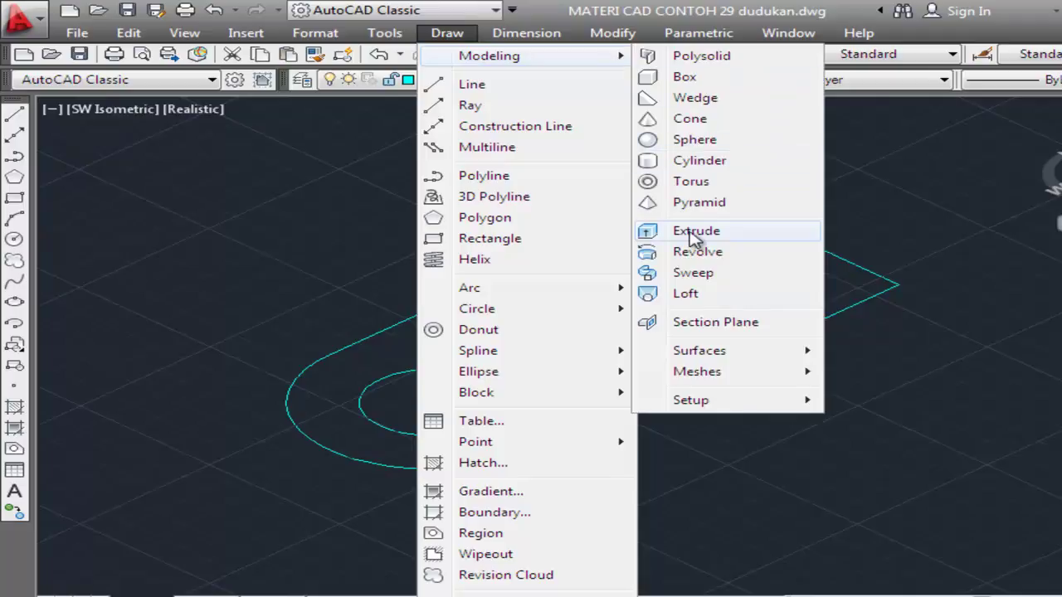
{"action": "left_click", "coordinate": [696, 232]}
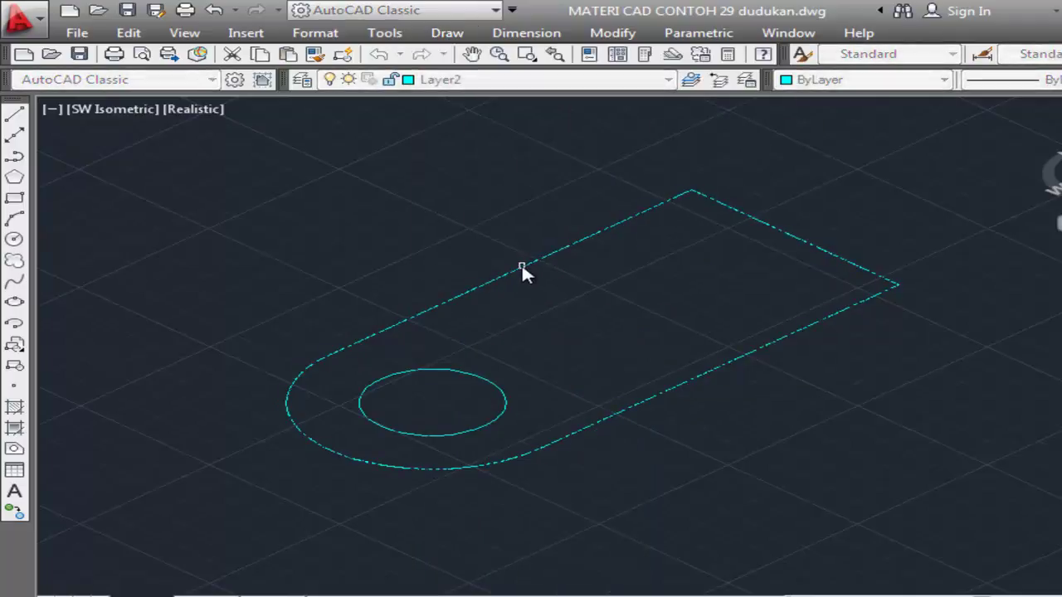
{"action": "left_click", "coordinate": [488, 382]}
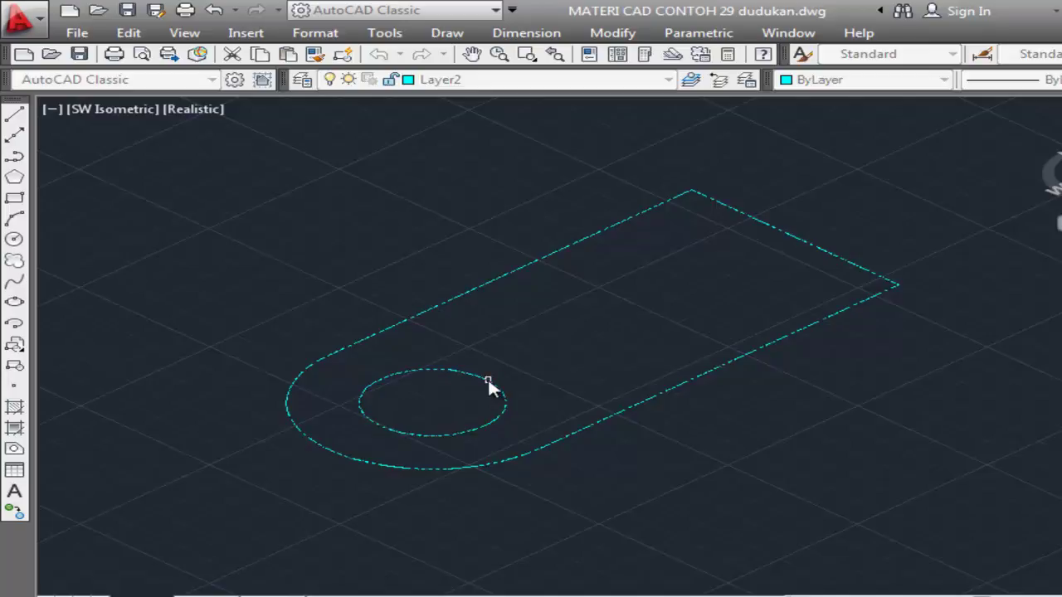
{"action": "key", "text": "Return"}
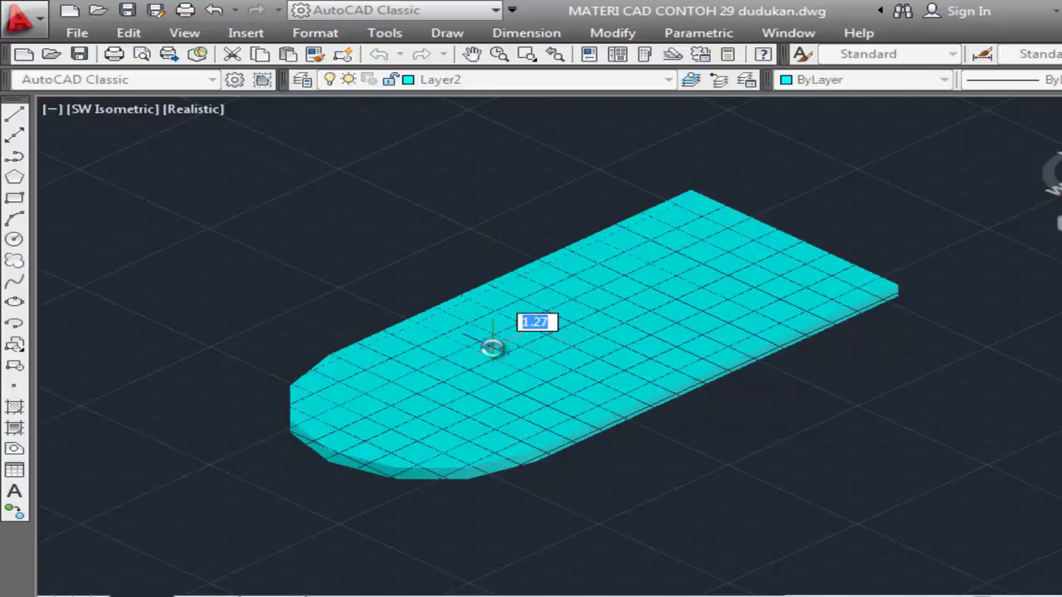
{"action": "type", "text": "5"}
{"action": "key", "text": "Return"}
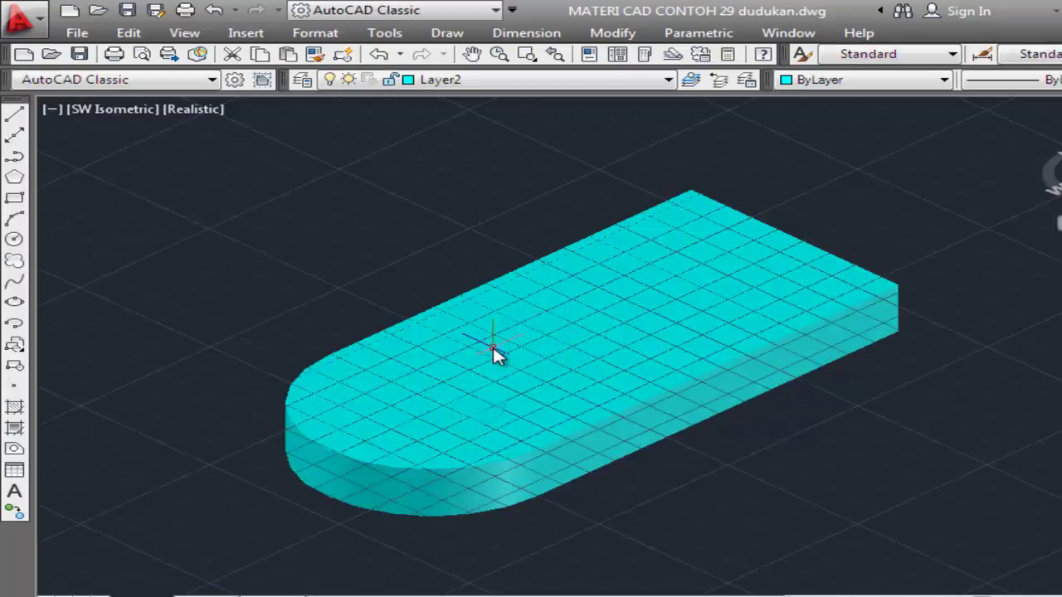
Step: Switch to wireframe display and subtract the hole cylinder from the base plate solid
{"action": "left_click", "coordinate": [184, 32]}
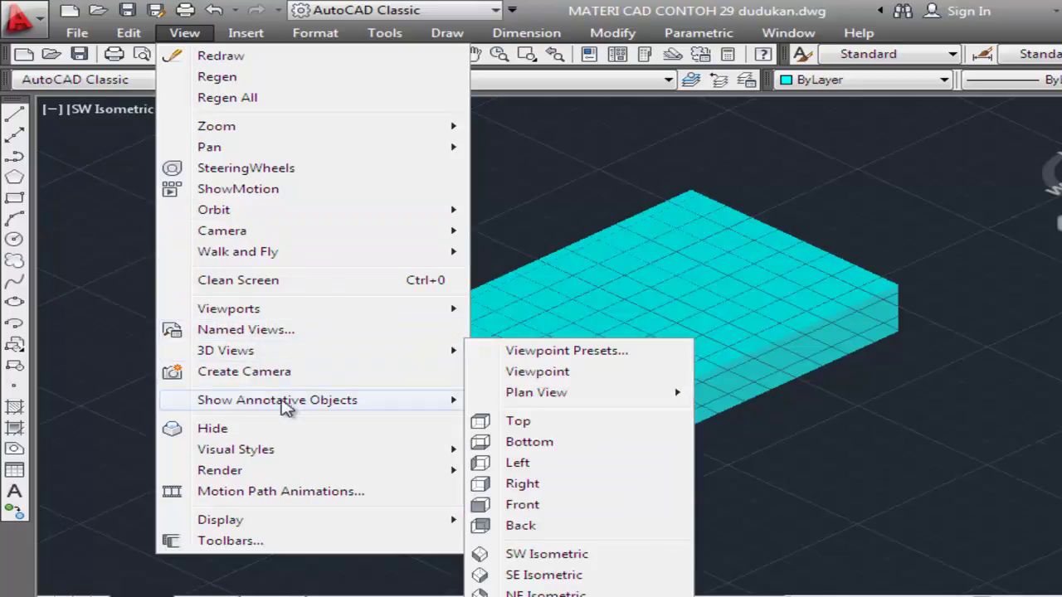
{"action": "mouse_move", "coordinate": [236, 449]}
{"action": "left_click", "coordinate": [552, 451]}
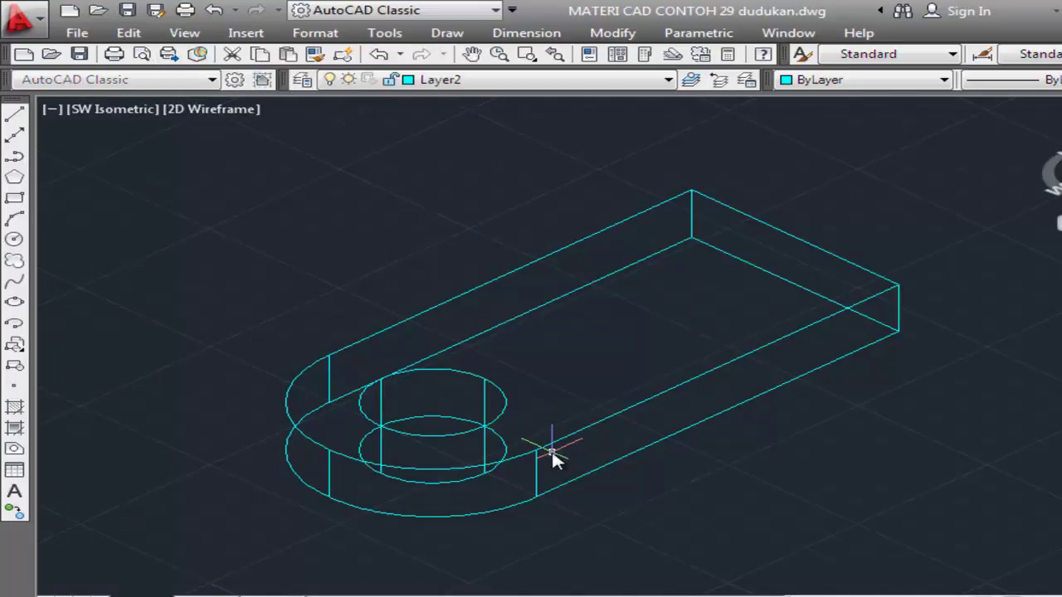
{"action": "left_click", "coordinate": [620, 33]}
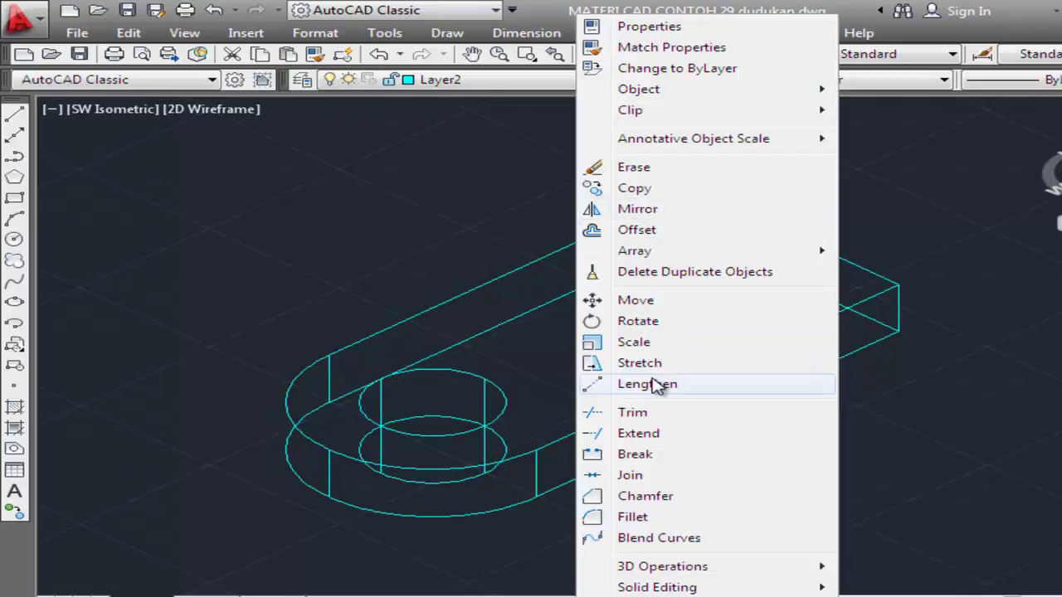
{"action": "mouse_move", "coordinate": [662, 567]}
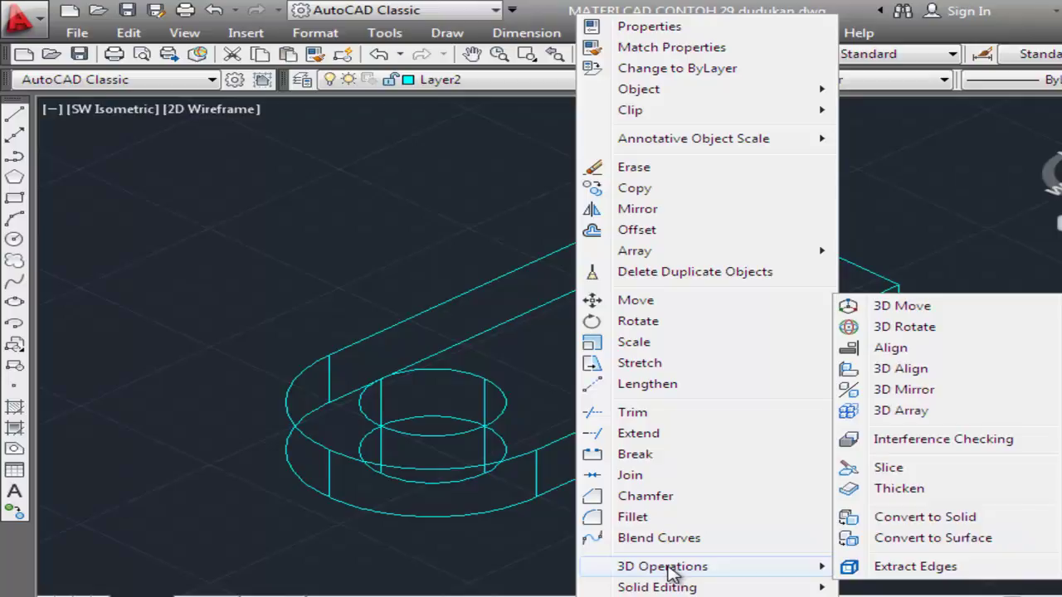
{"action": "mouse_move", "coordinate": [657, 587]}
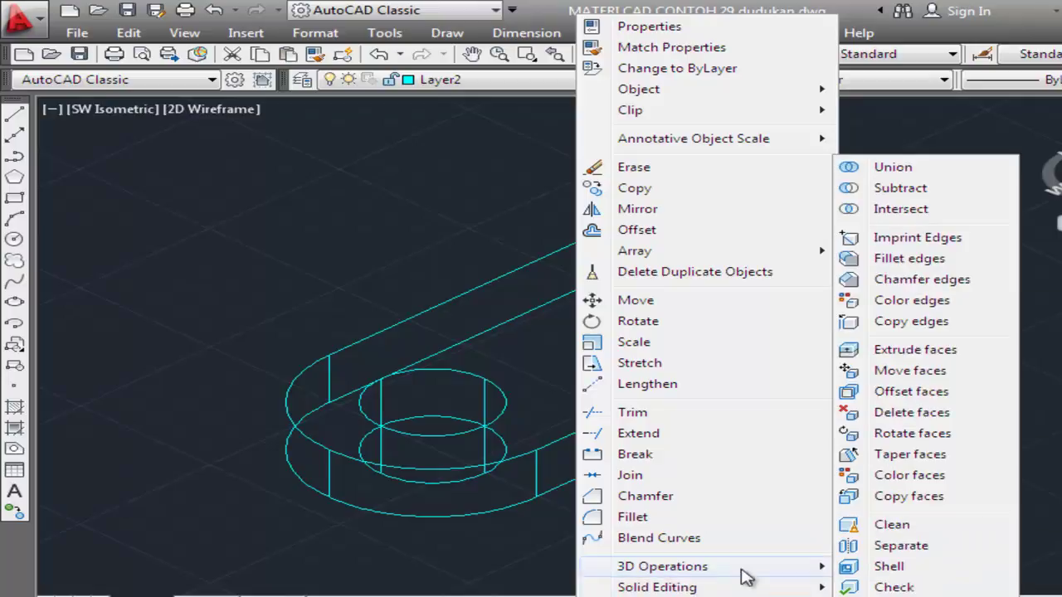
{"action": "left_click", "coordinate": [926, 190]}
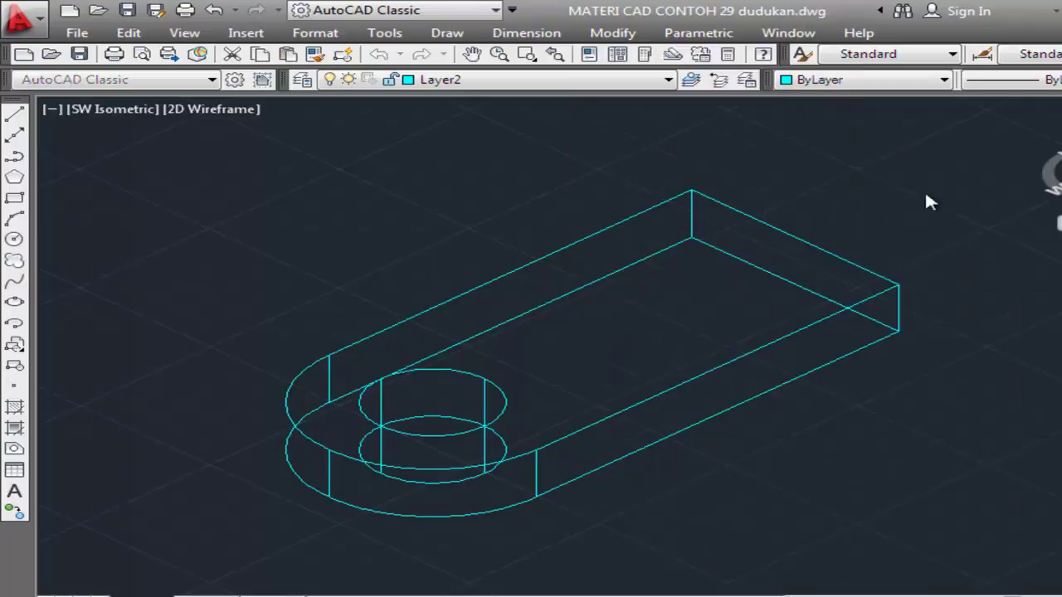
{"action": "left_click", "coordinate": [760, 353]}
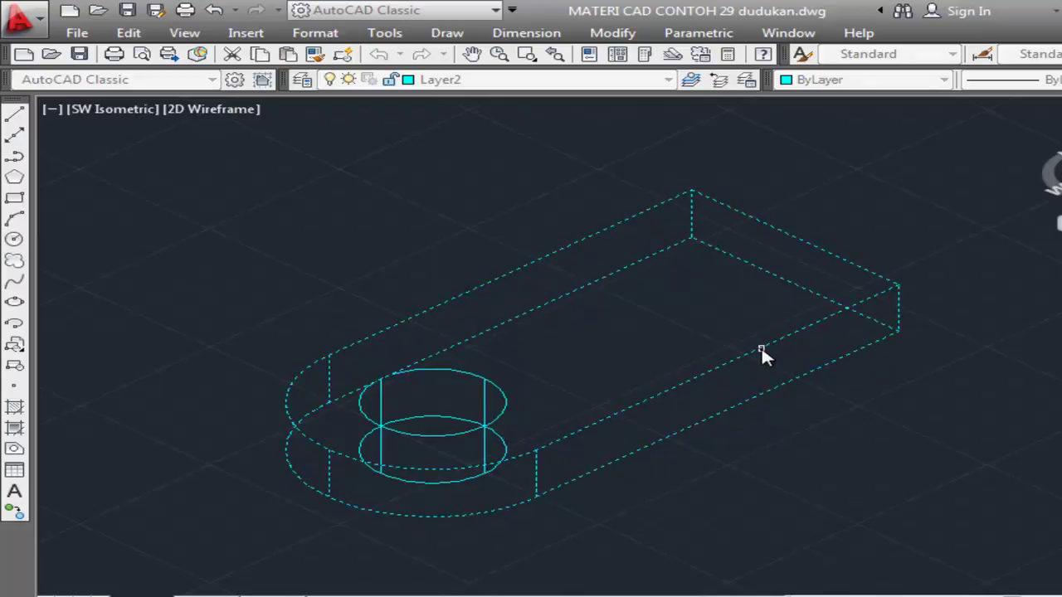
{"action": "key", "text": "Return"}
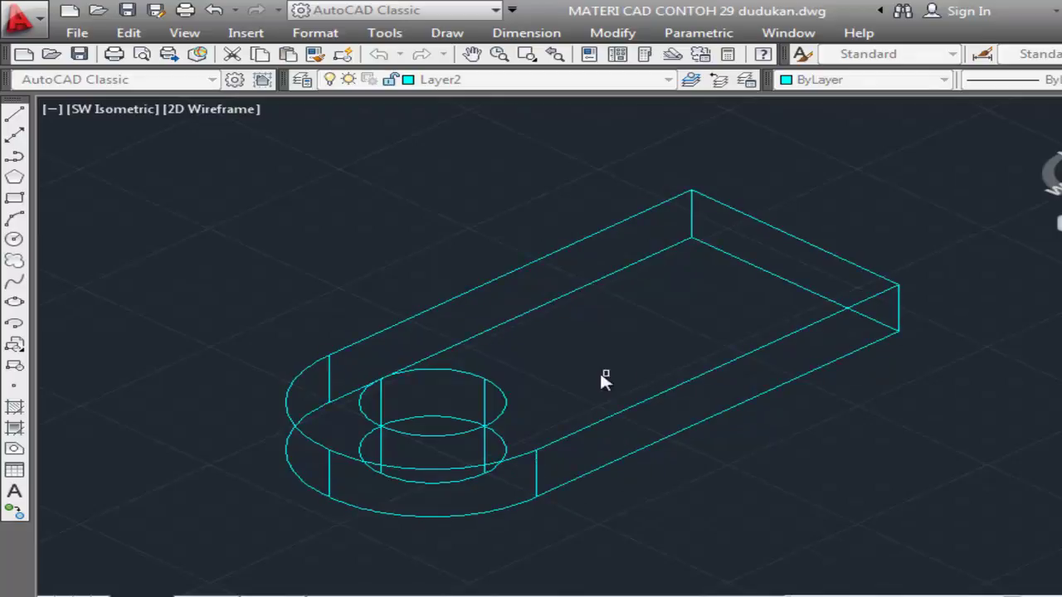
{"action": "left_click", "coordinate": [507, 399]}
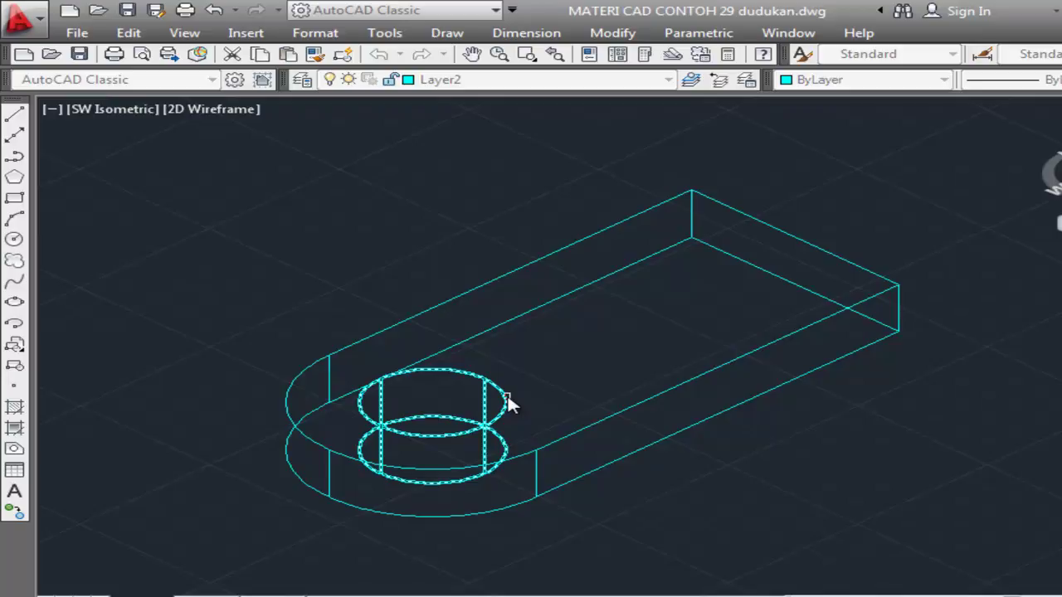
{"action": "key", "text": "Return"}
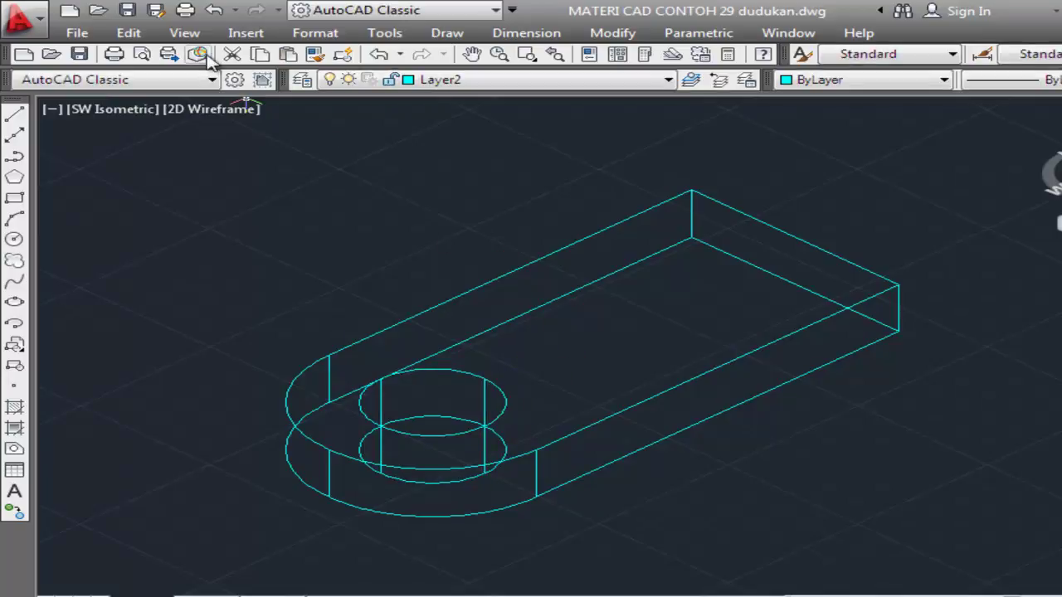
Step: Preview the plate in the Realistic visual style, then return to wireframe display
{"action": "left_click", "coordinate": [184, 33]}
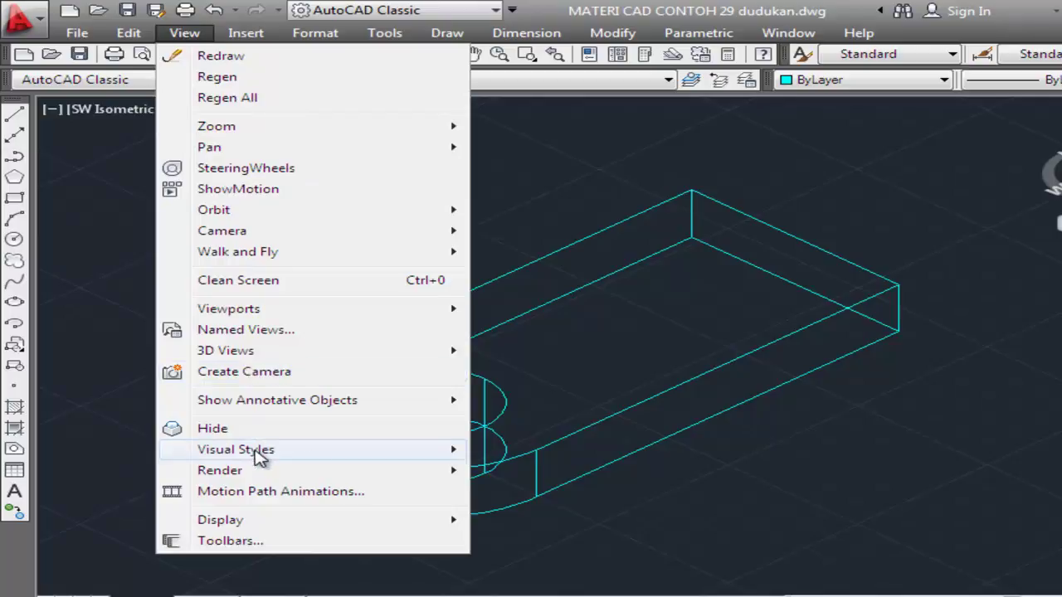
{"action": "left_click", "coordinate": [508, 519]}
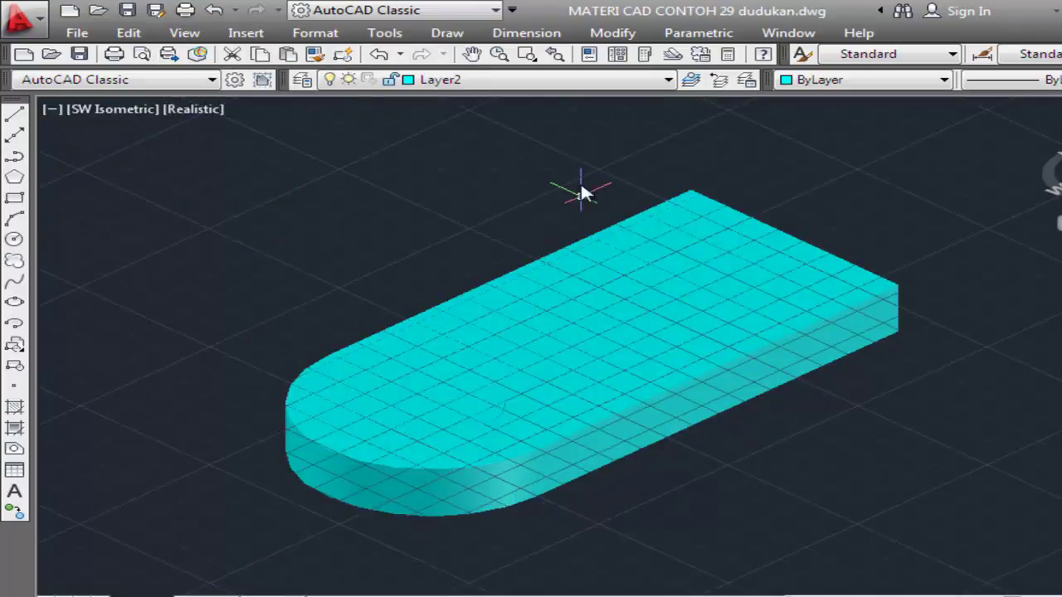
{"action": "left_click", "coordinate": [184, 33]}
{"action": "mouse_move", "coordinate": [235, 450]}
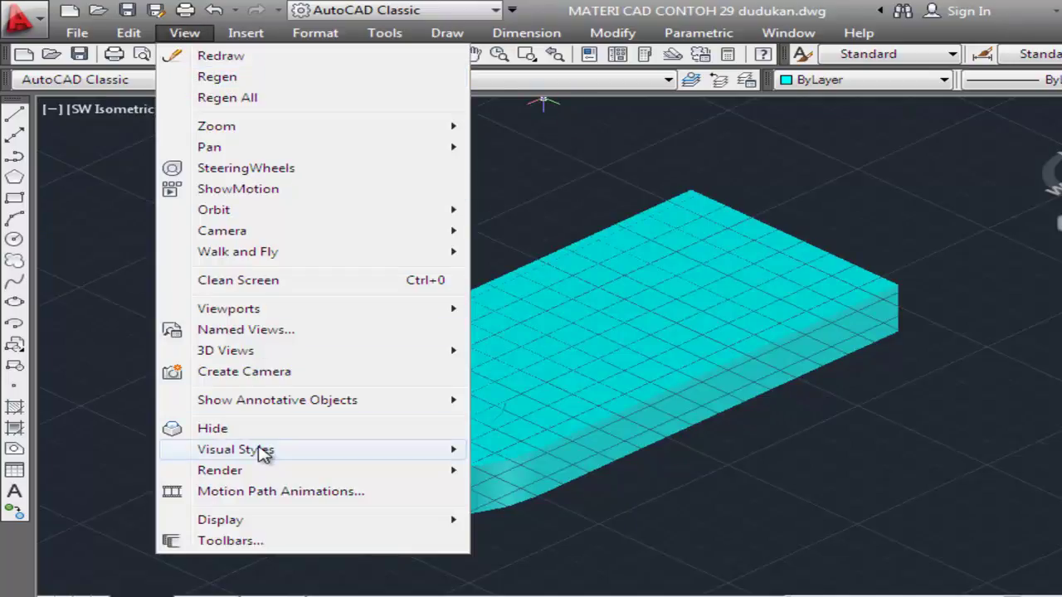
{"action": "left_click", "coordinate": [549, 452]}
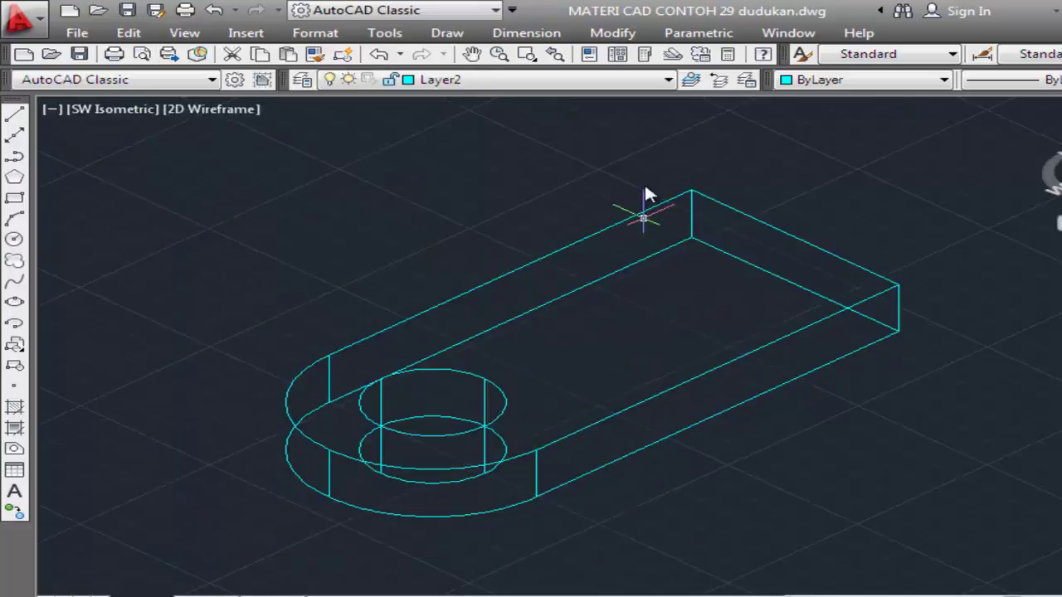
Step: Subtract the cylinder from the plate again and verify the clean hole in Realistic style
{"action": "left_click", "coordinate": [634, 33]}
{"action": "mouse_move", "coordinate": [657, 587]}
{"action": "left_click", "coordinate": [879, 186]}
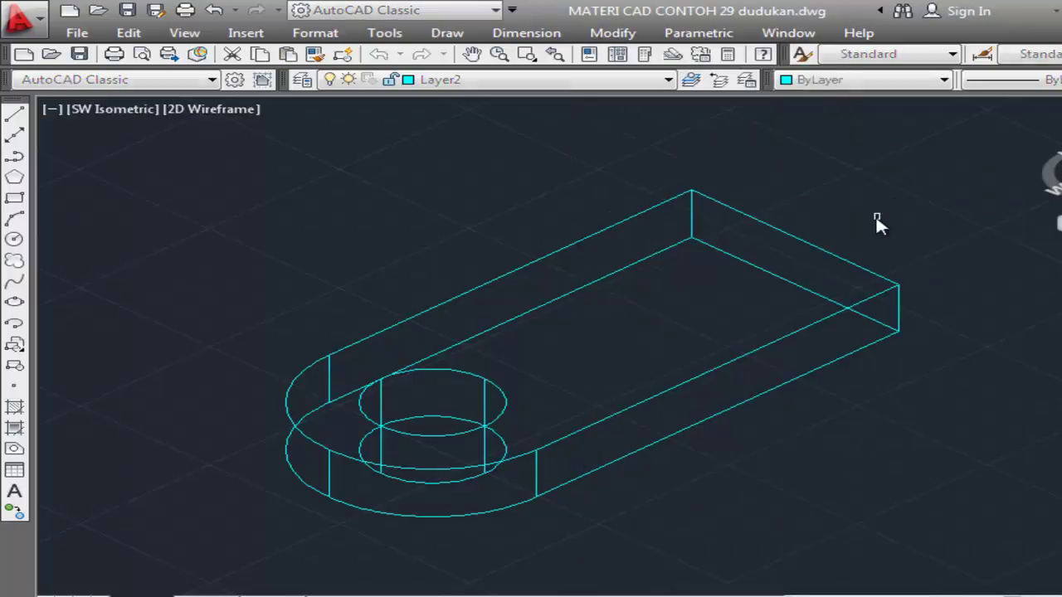
{"action": "left_click", "coordinate": [846, 259]}
{"action": "key", "text": "Return"}
{"action": "left_click", "coordinate": [505, 398]}
{"action": "key", "text": "Return"}
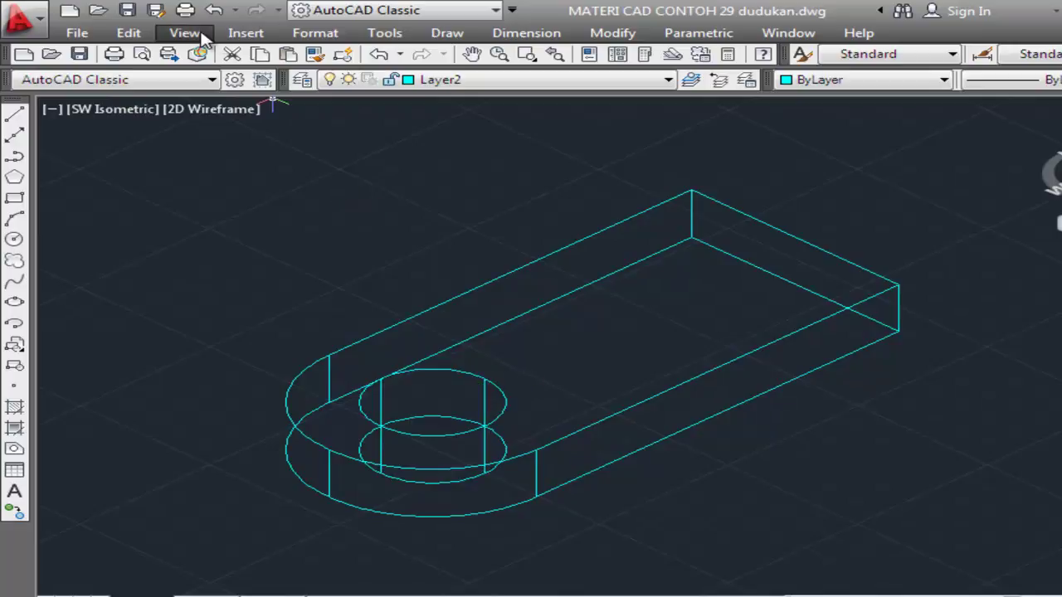
{"action": "left_click", "coordinate": [184, 33]}
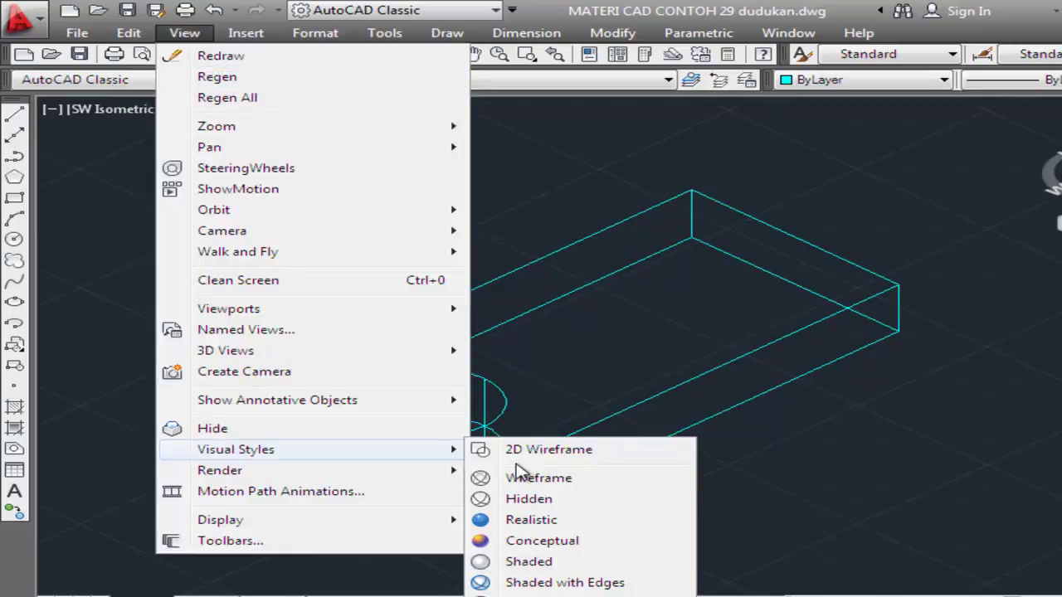
{"action": "left_click", "coordinate": [526, 519]}
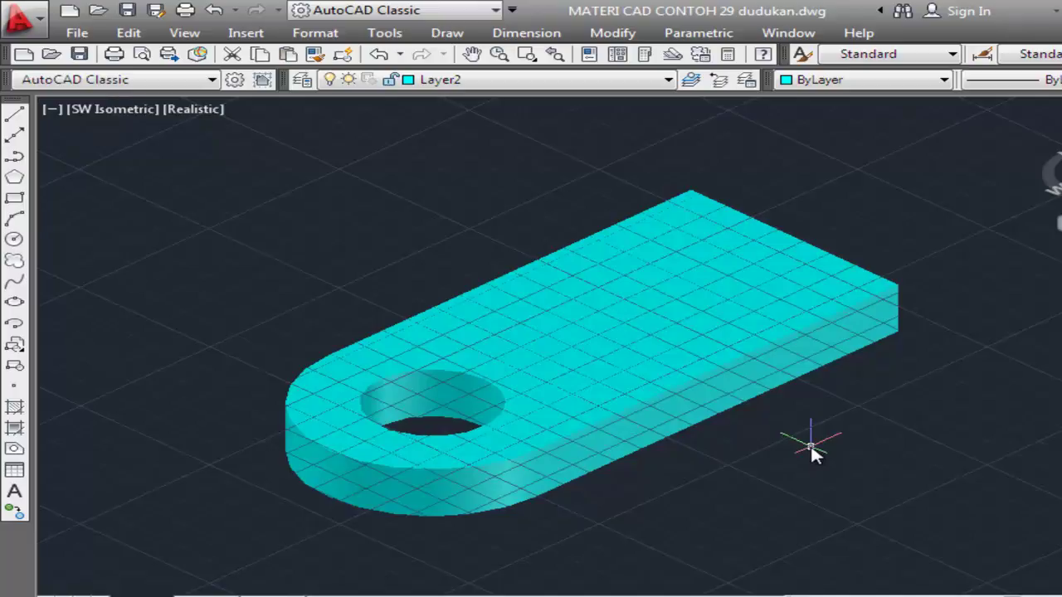
Step: Move the drilled plate from its corner endpoint base point to the picked destination
{"action": "left_click", "coordinate": [612, 33]}
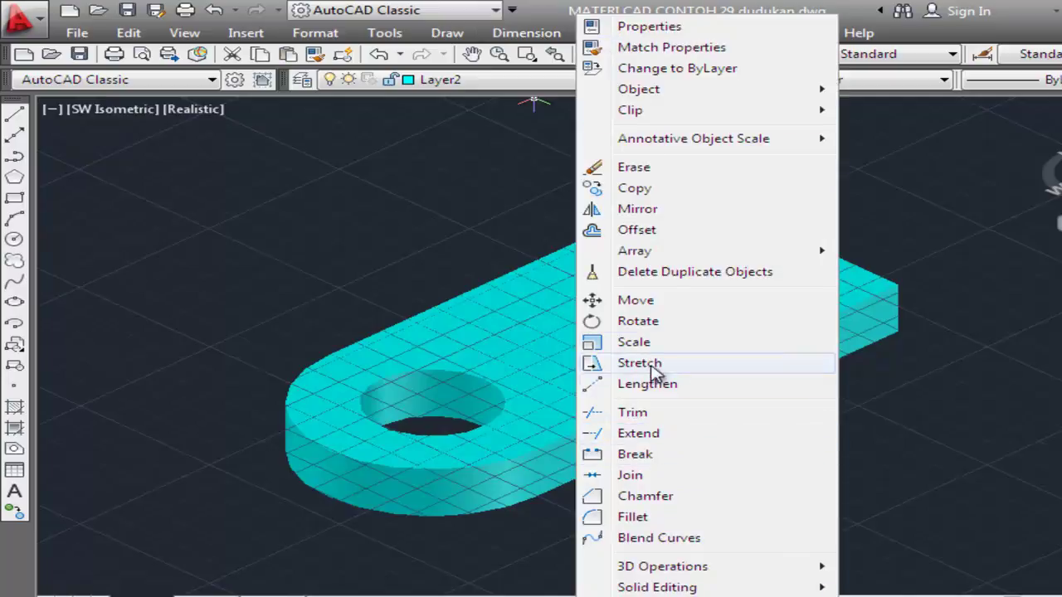
{"action": "left_click", "coordinate": [651, 303]}
{"action": "left_click", "coordinate": [844, 310]}
{"action": "key", "text": "Return"}
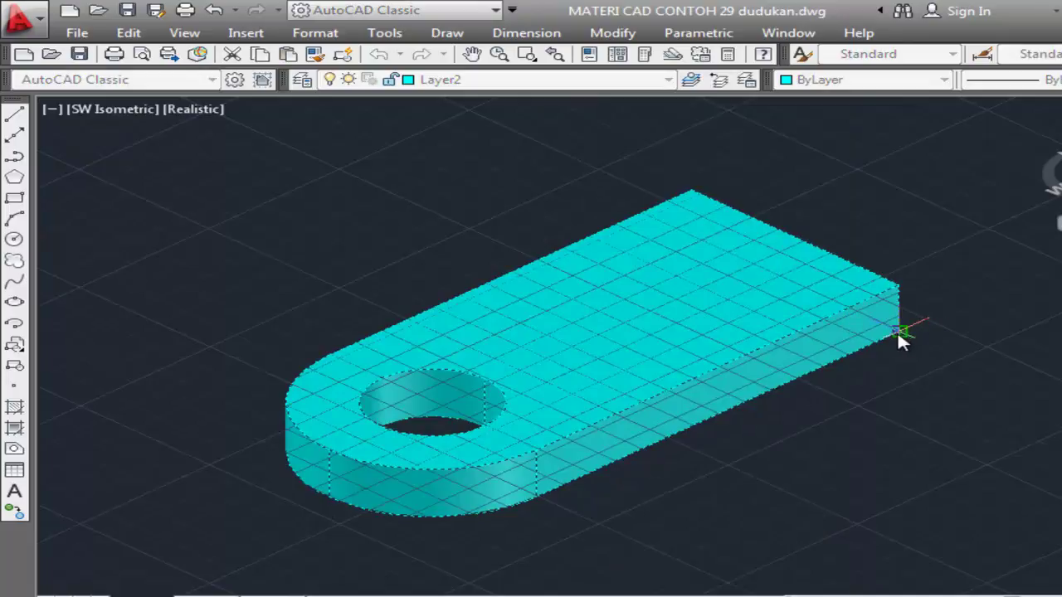
{"action": "left_click", "coordinate": [898, 332]}
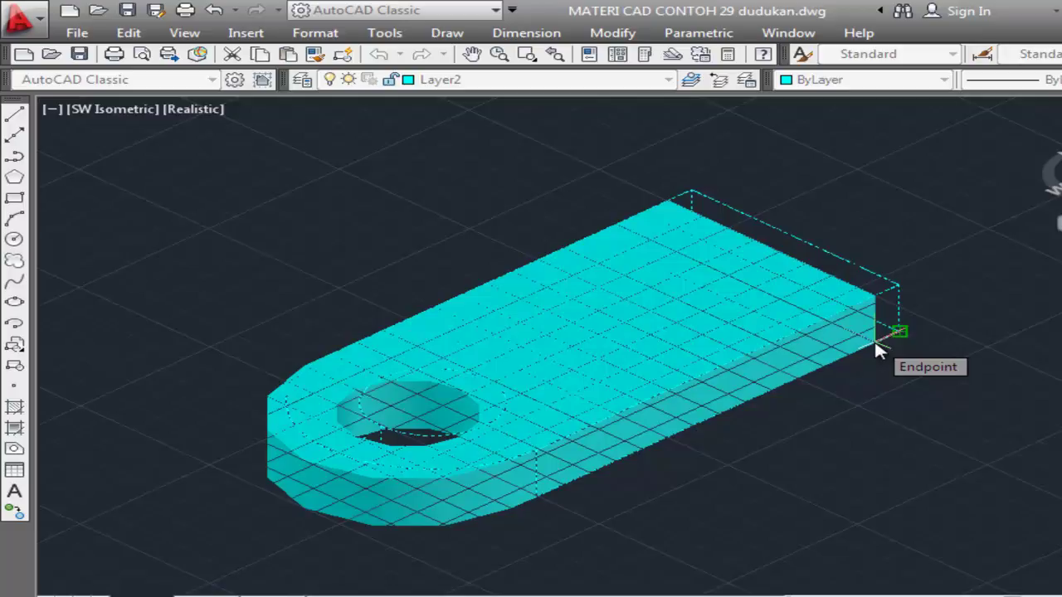
{"action": "left_click", "coordinate": [880, 351]}
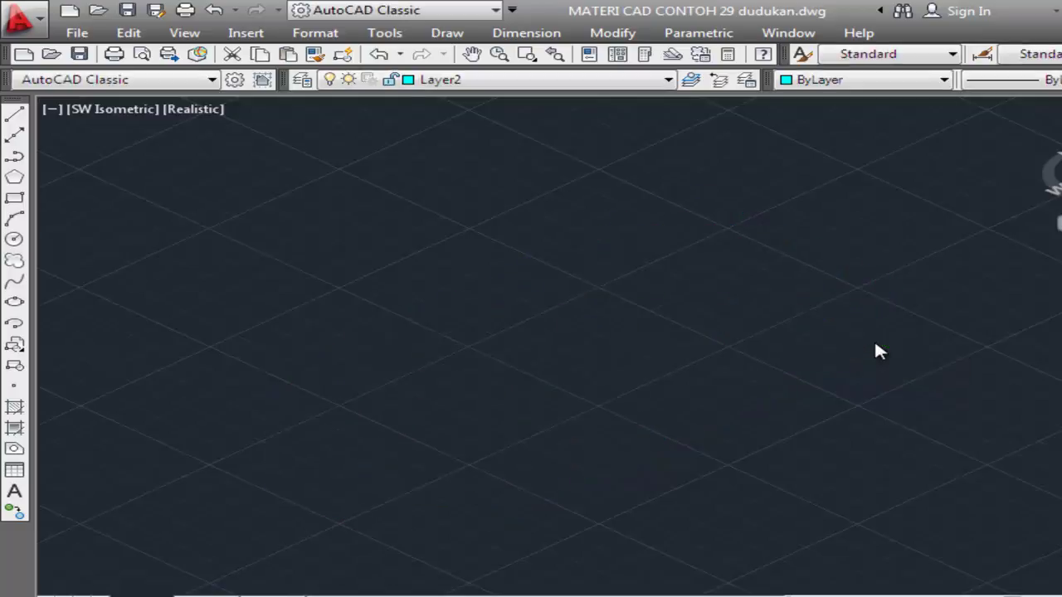
Step: Zoom to extents and switch to the Bottom 3D view
{"action": "left_click", "coordinate": [184, 33]}
{"action": "mouse_move", "coordinate": [218, 126]}
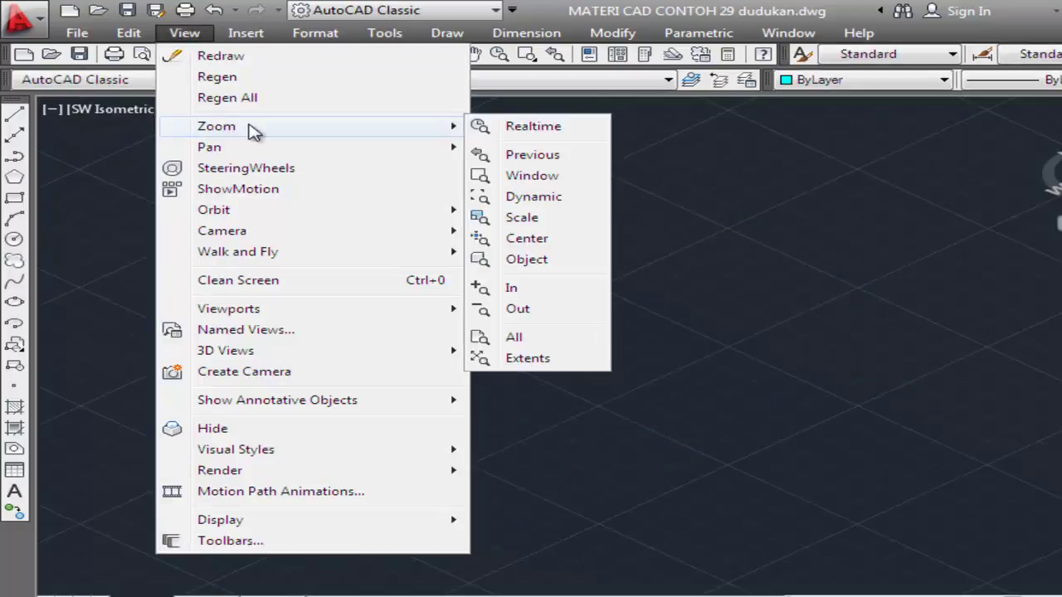
{"action": "left_click", "coordinate": [537, 362]}
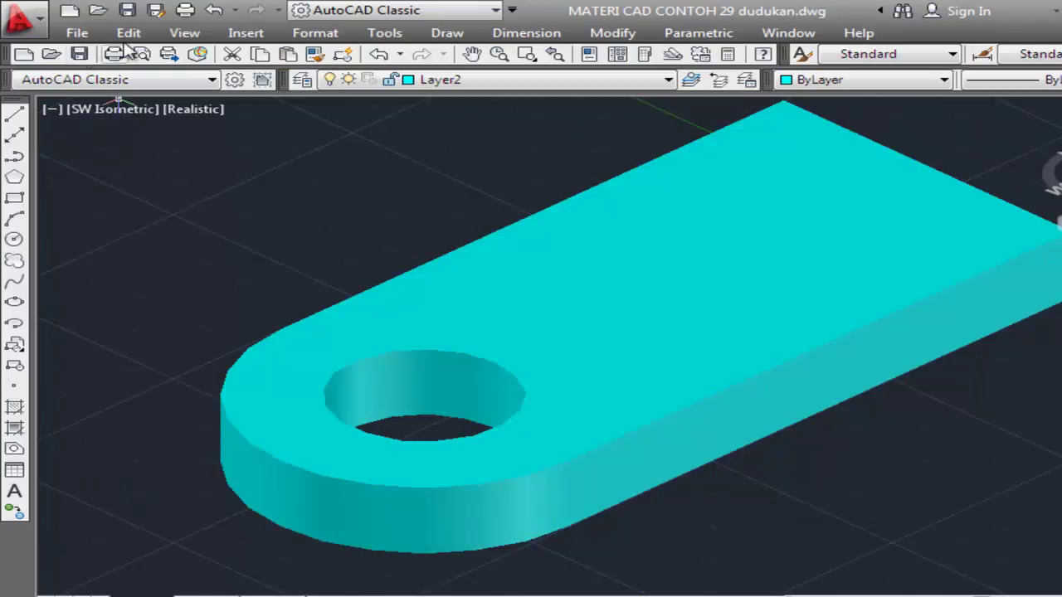
{"action": "left_click", "coordinate": [184, 34]}
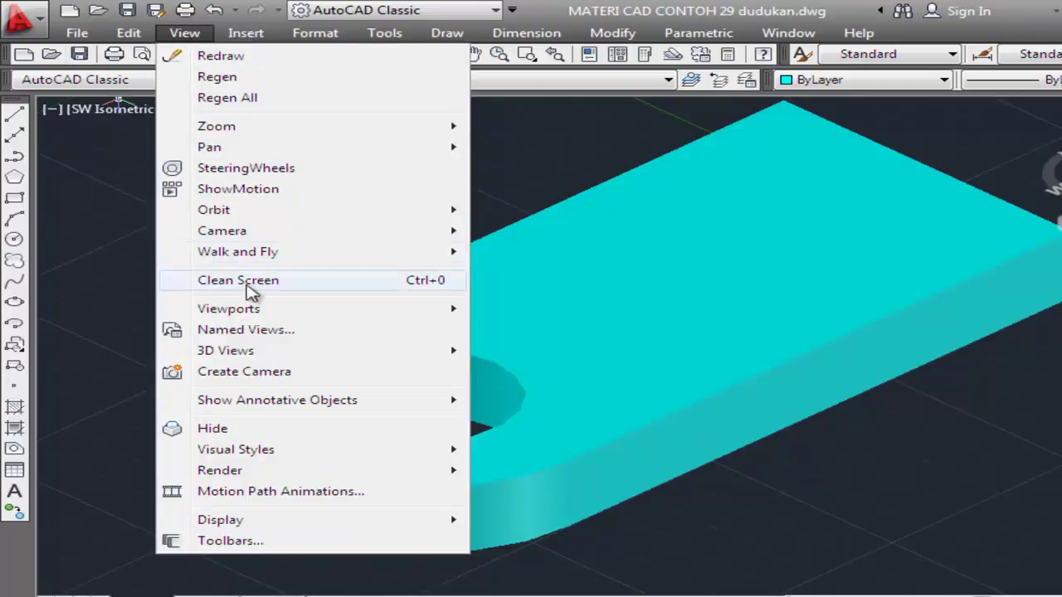
{"action": "mouse_move", "coordinate": [226, 350]}
{"action": "left_click", "coordinate": [531, 441]}
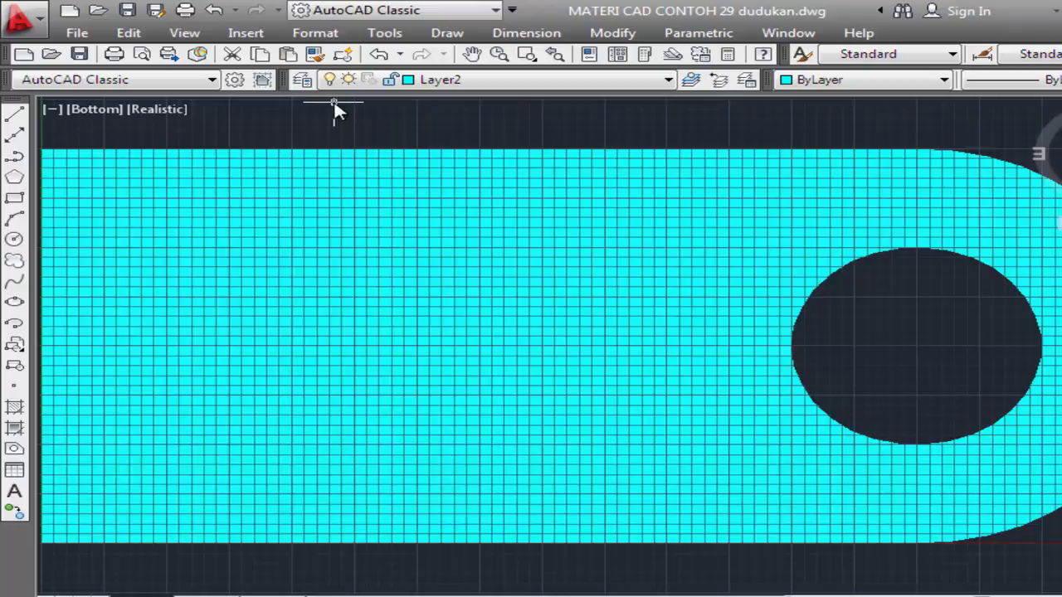
Step: Turn off the drawing grid with F7 and adjust the zoom
{"action": "key", "text": "F7"}
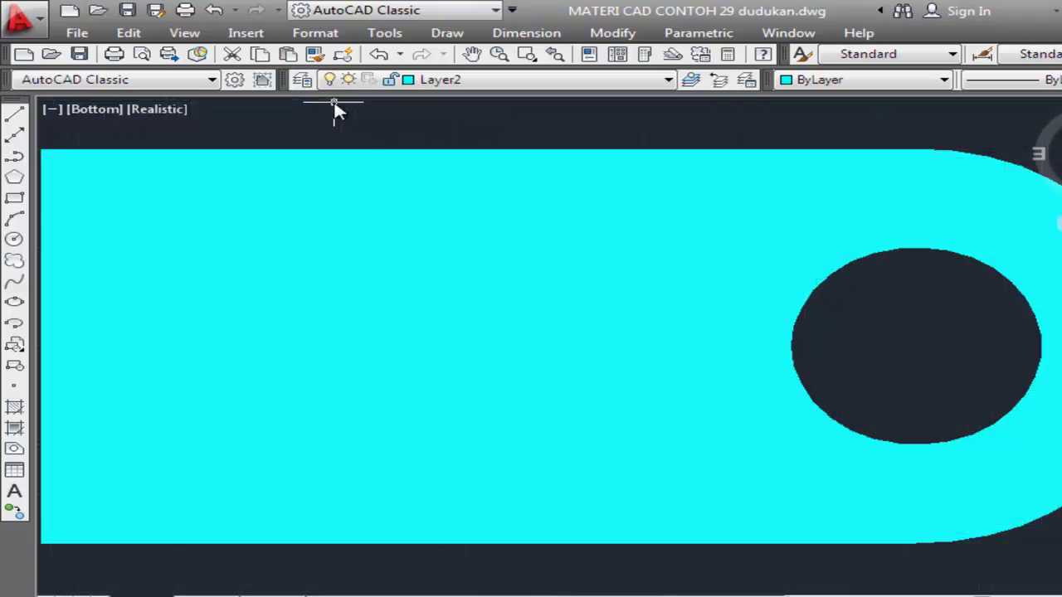
{"action": "scroll", "coordinate": [334, 108], "scroll_direction": "down", "scroll_amount": 4}
{"action": "scroll", "coordinate": [335, 107], "scroll_direction": "up", "scroll_amount": 2}
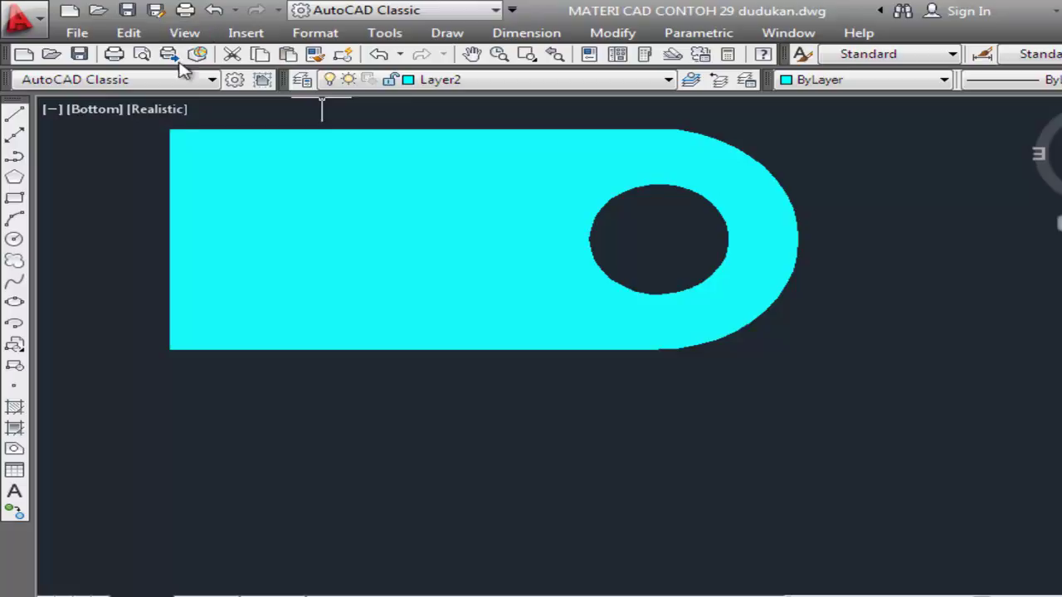
Step: Switch to Nero PhotoSnap Viewer showing the dimensioned bracket drawing with R1 ends and Ø1 holes
{"action": "left_click", "coordinate": [174, 585]}
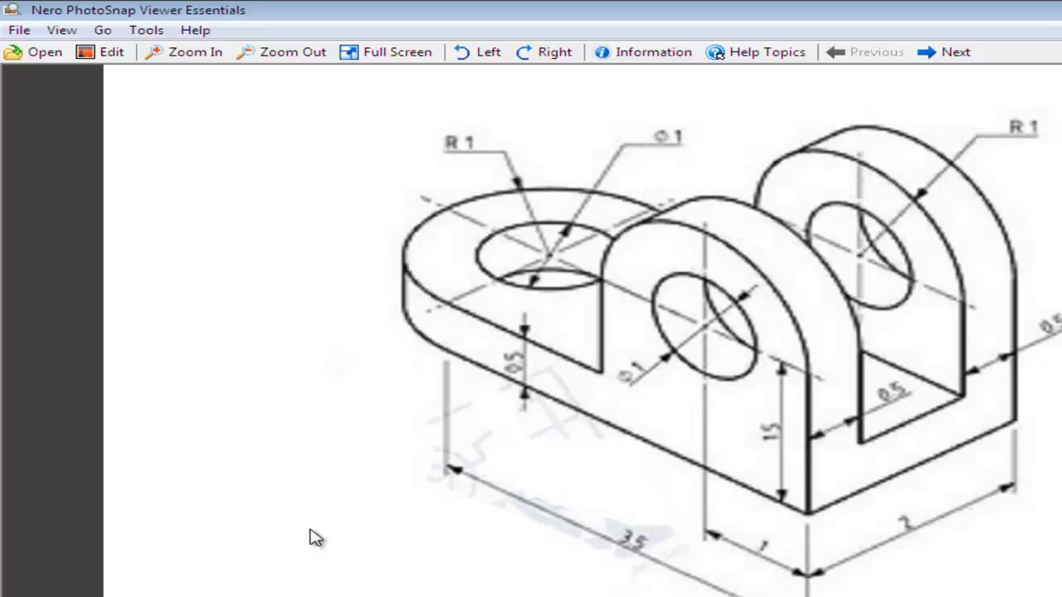
Step: Compute 35 ÷ 2 = 17.5 in Calculator, then close it
{"action": "key", "text": "super"}
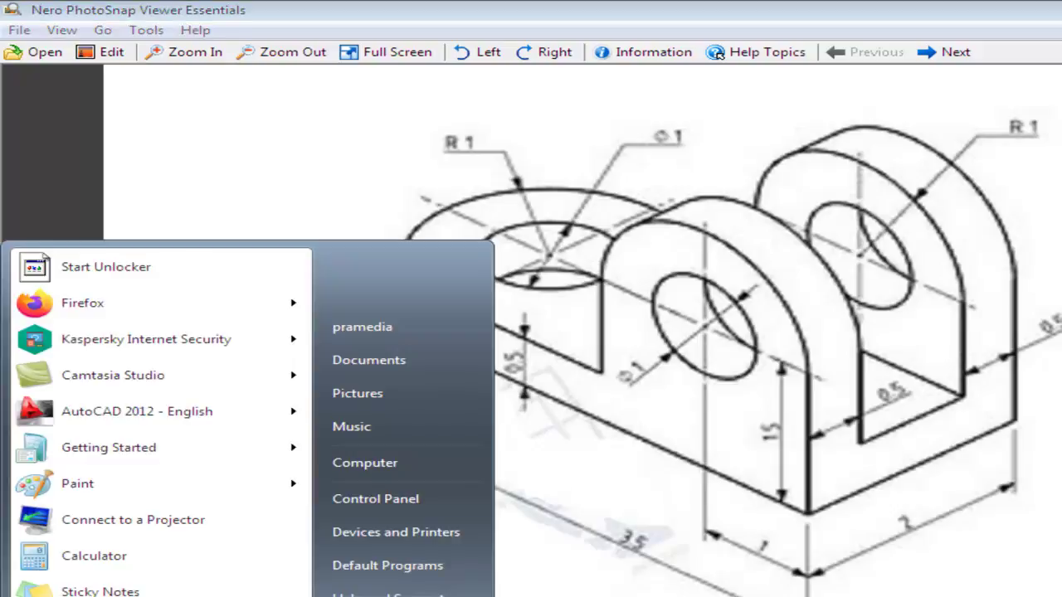
{"action": "left_click", "coordinate": [124, 555]}
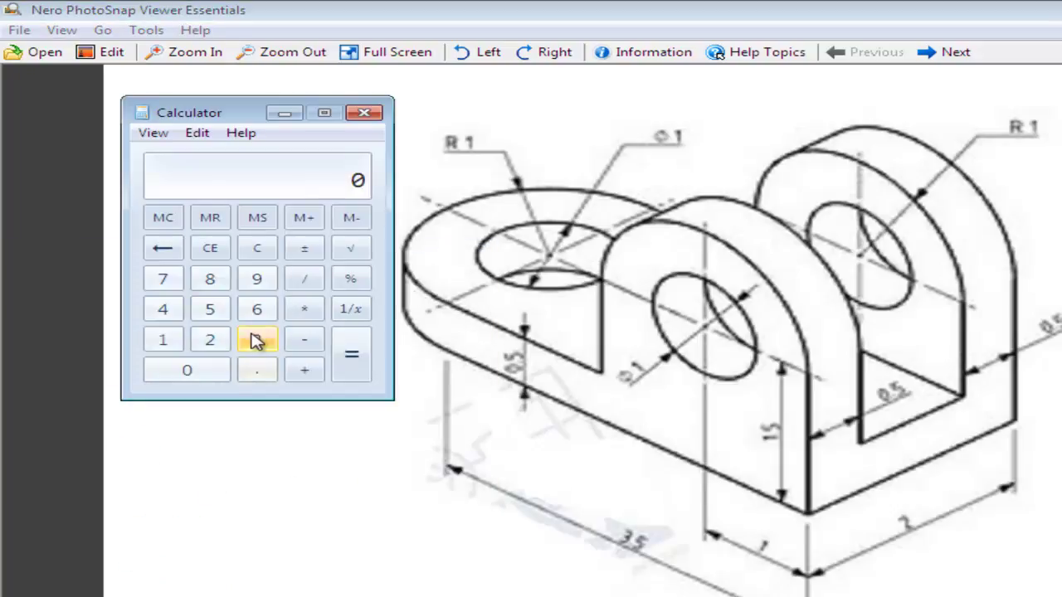
{"action": "left_click", "coordinate": [256, 342]}
{"action": "left_click", "coordinate": [210, 309]}
{"action": "left_click", "coordinate": [305, 279]}
{"action": "left_click", "coordinate": [212, 340]}
{"action": "left_click", "coordinate": [351, 355]}
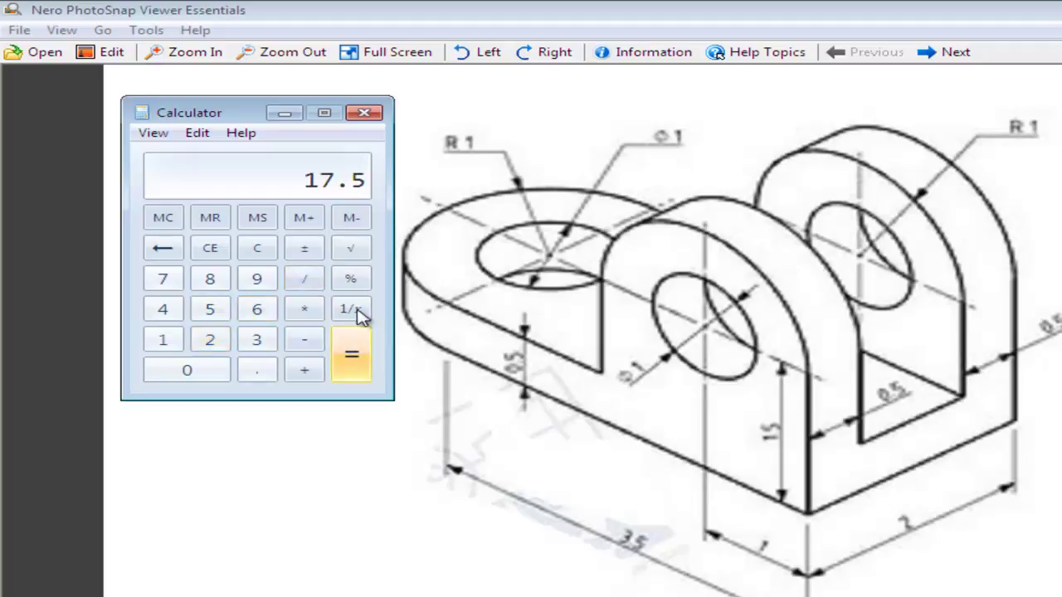
{"action": "left_click", "coordinate": [364, 112]}
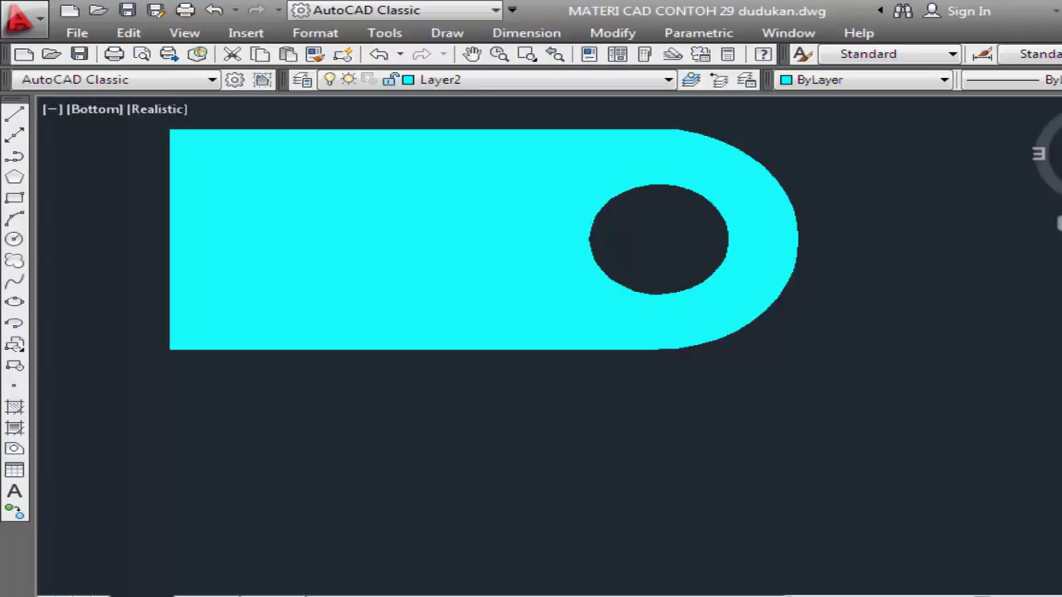
{"action": "left_click", "coordinate": [447, 33]}
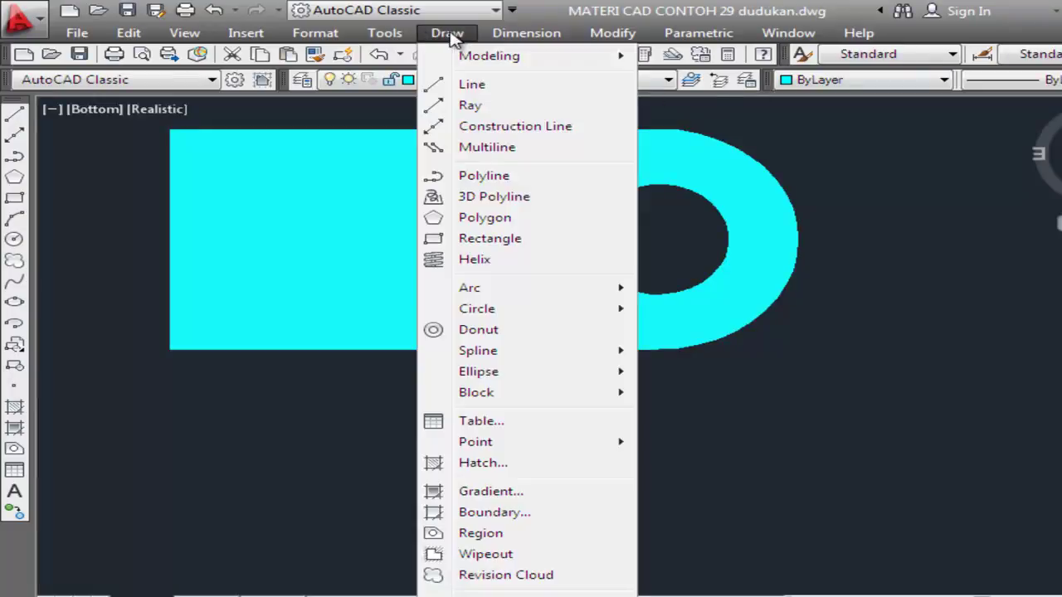
{"action": "left_click", "coordinate": [471, 86]}
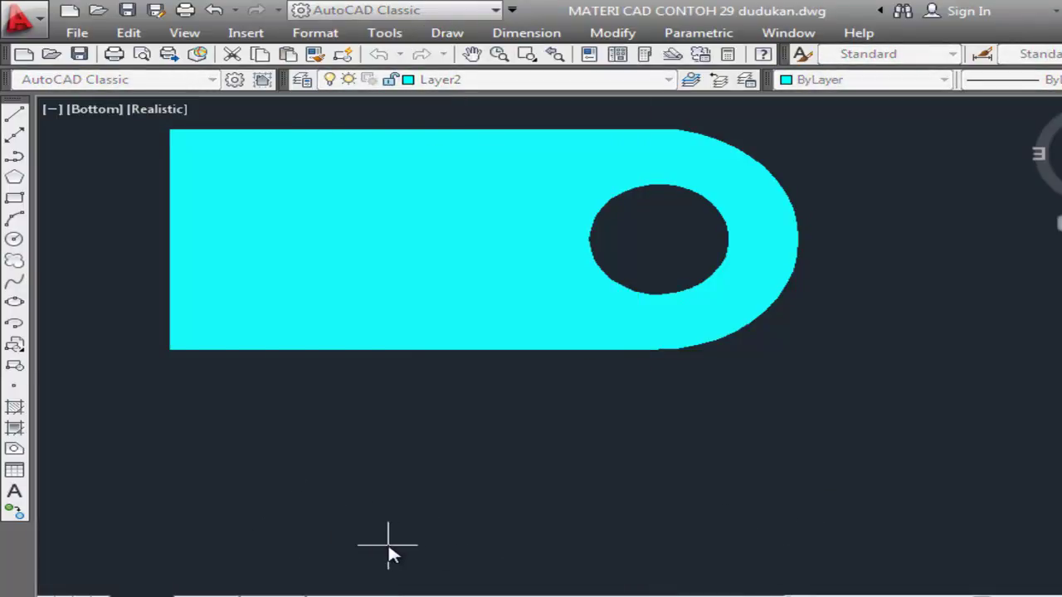
{"action": "key", "text": "Escape"}
{"action": "left_click", "coordinate": [304, 249]}
Step: Pan the view to free space left of the cyan plate
{"action": "left_click", "coordinate": [185, 33]}
{"action": "mouse_move", "coordinate": [249, 147]}
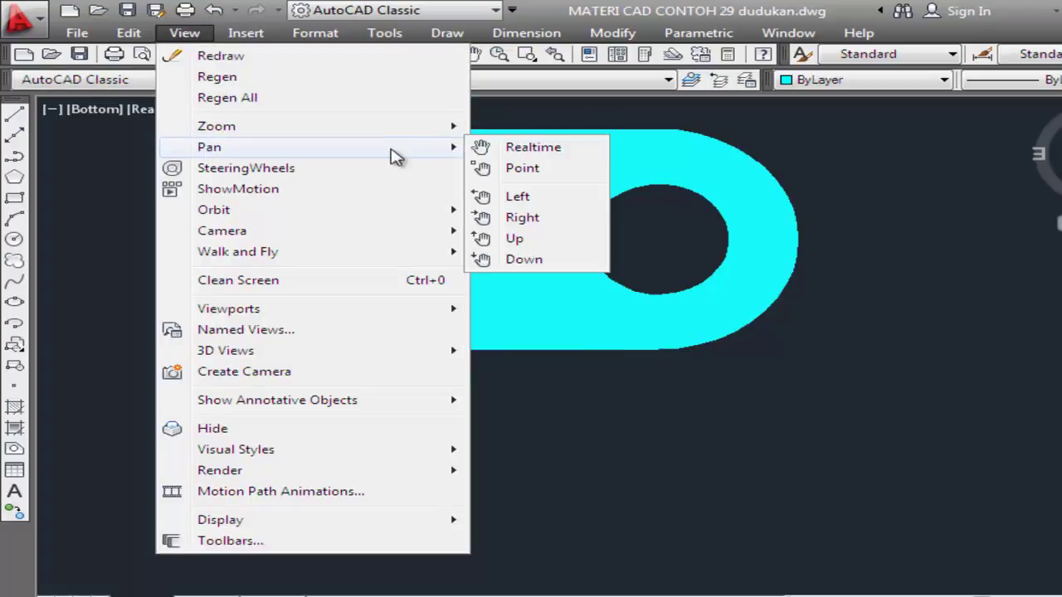
{"action": "left_click", "coordinate": [517, 147]}
{"action": "left_click_drag", "start_coordinate": [154, 233], "coordinate": [659, 308]}
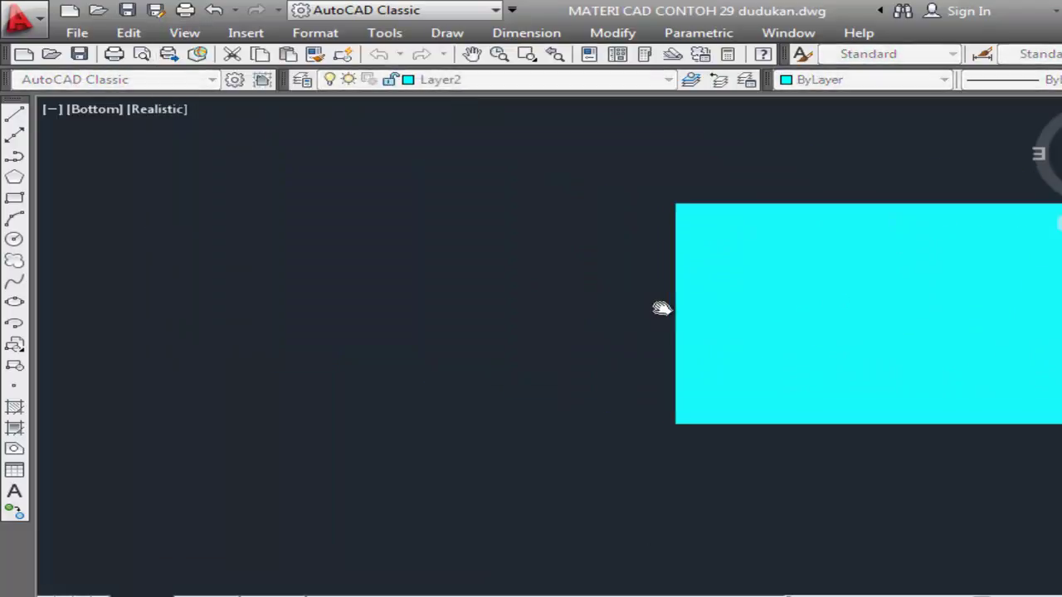
{"action": "key", "text": "Escape"}
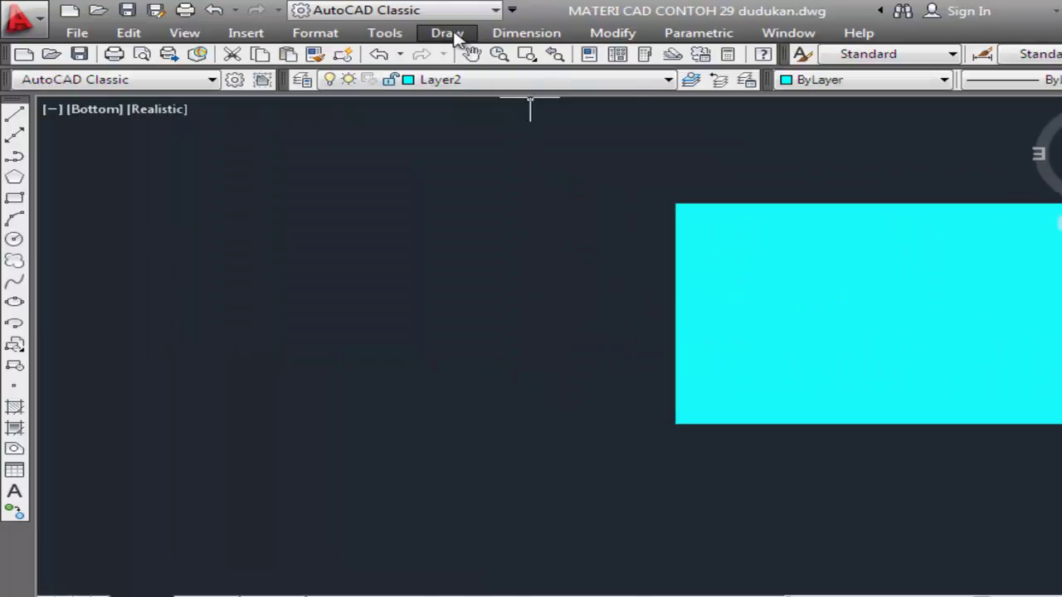
Step: Draw a line outline 17.5 wide and 15 tall, closing it with C
{"action": "left_click", "coordinate": [448, 33]}
{"action": "left_click", "coordinate": [451, 86]}
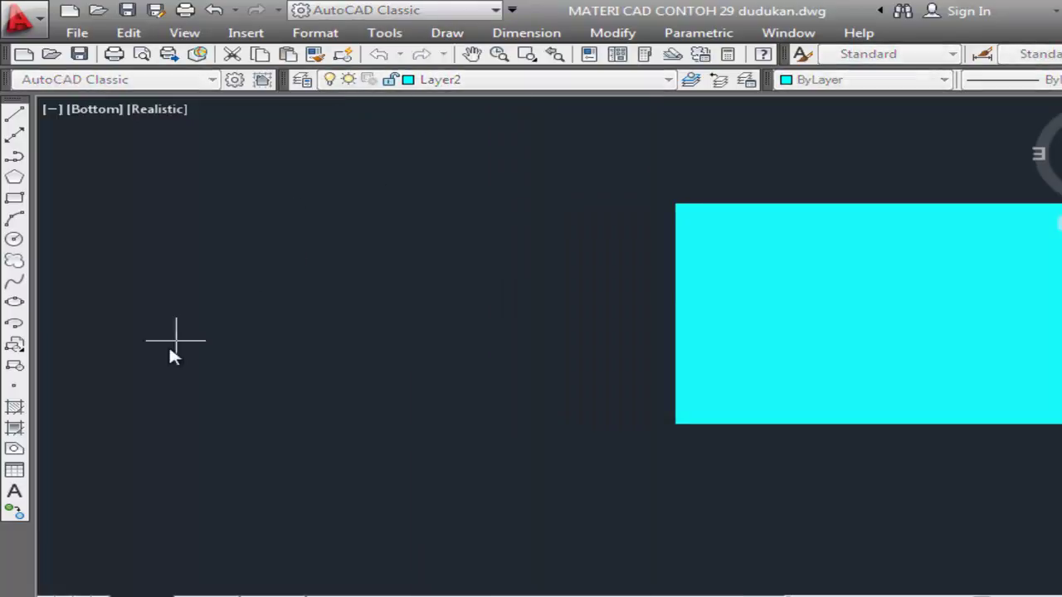
{"action": "left_click", "coordinate": [128, 454]}
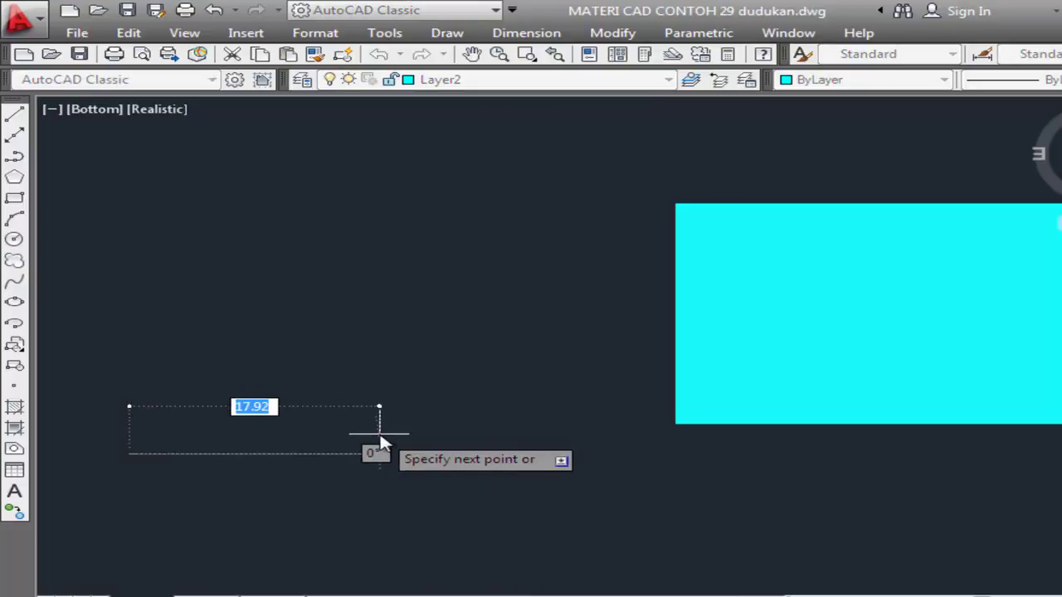
{"action": "type", "text": "1"}
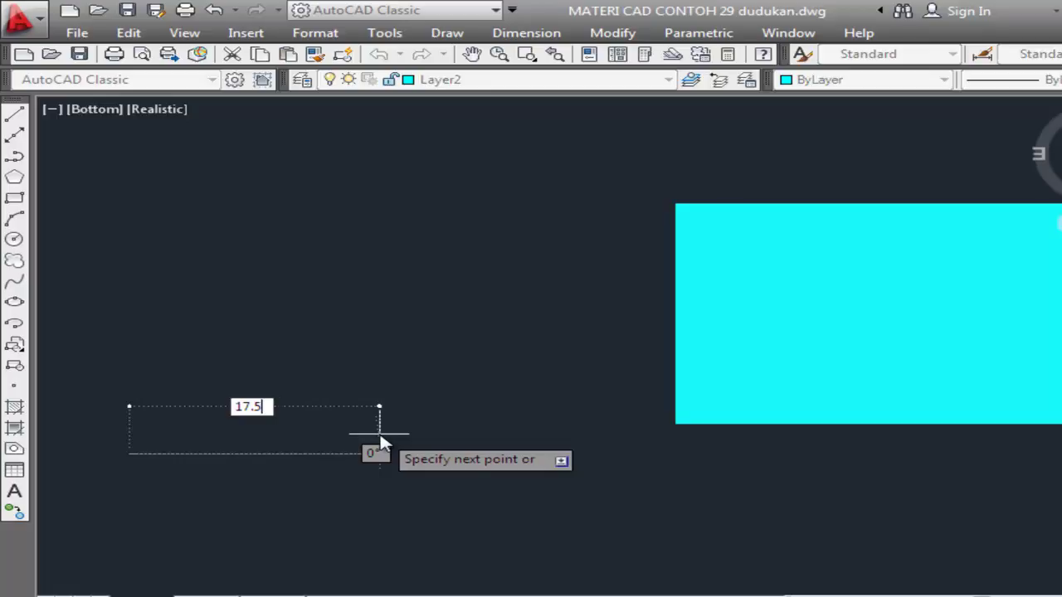
{"action": "key", "text": "Return"}
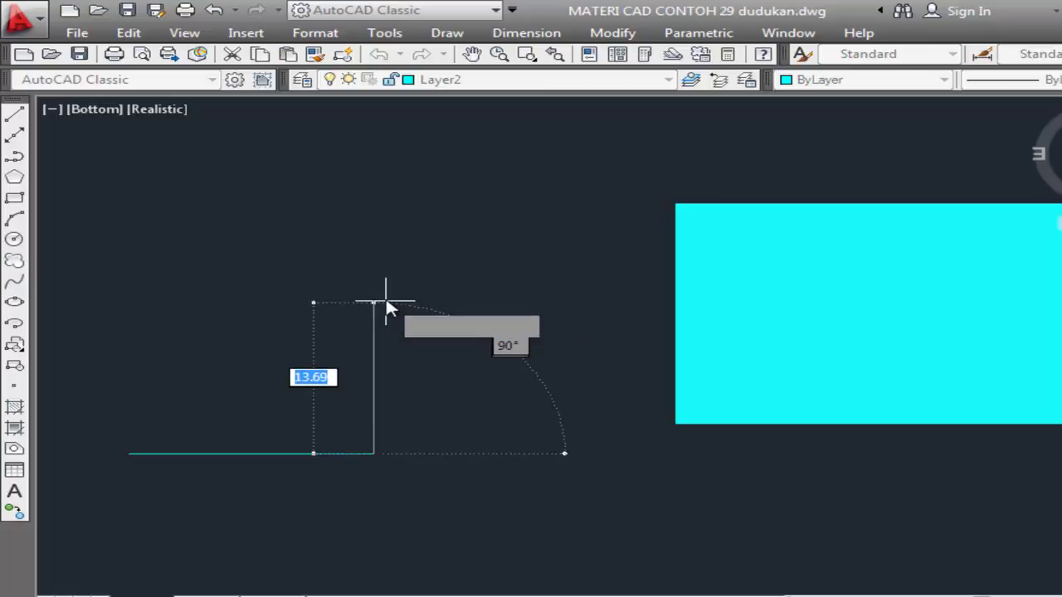
{"action": "type", "text": "15"}
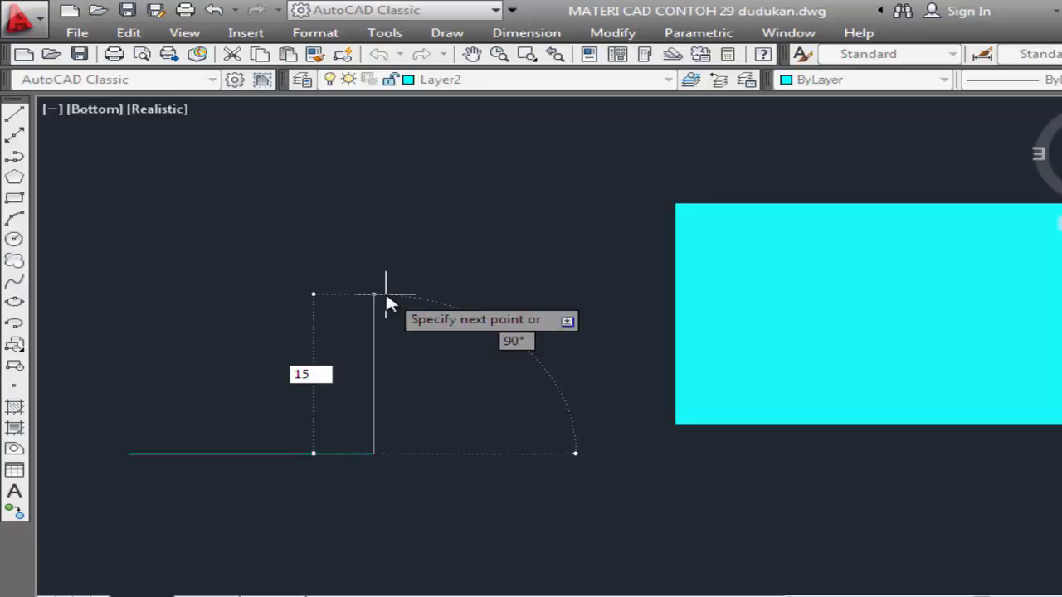
{"action": "key", "text": "Return"}
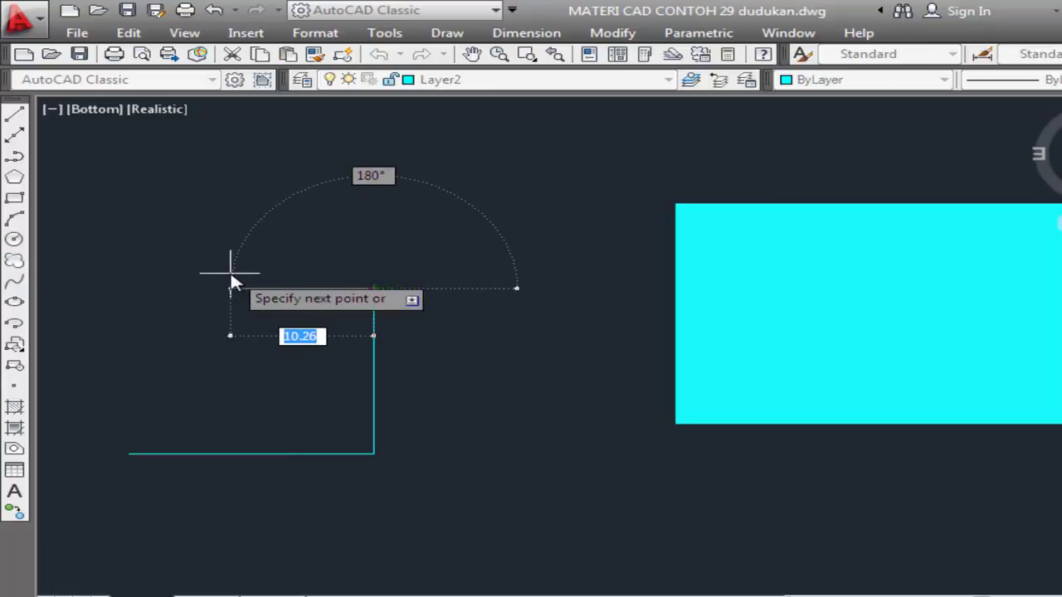
{"action": "type", "text": "17.5"}
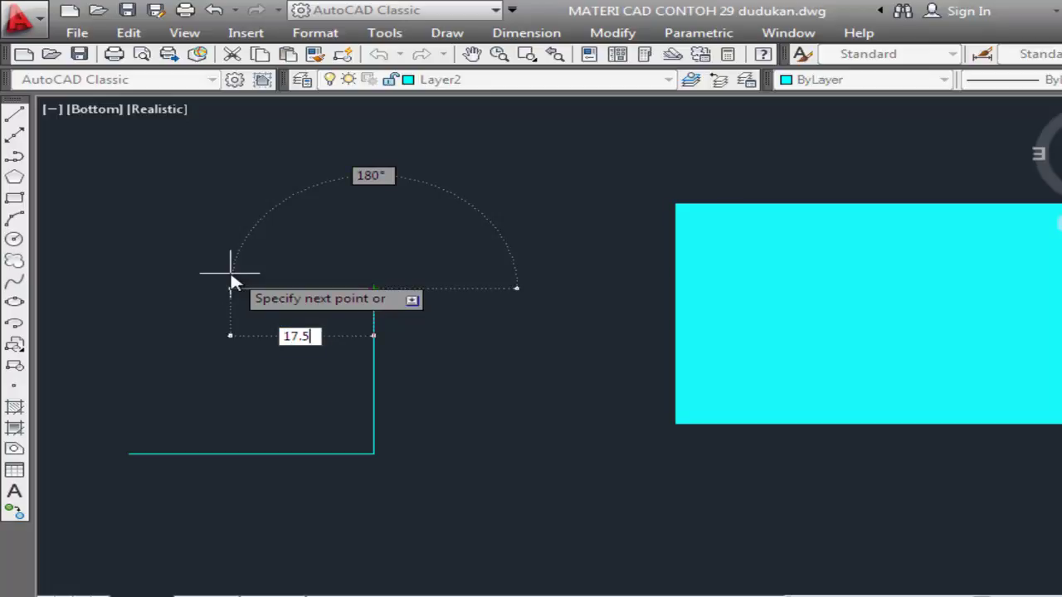
{"action": "key", "text": "Return"}
{"action": "type", "text": "c"}
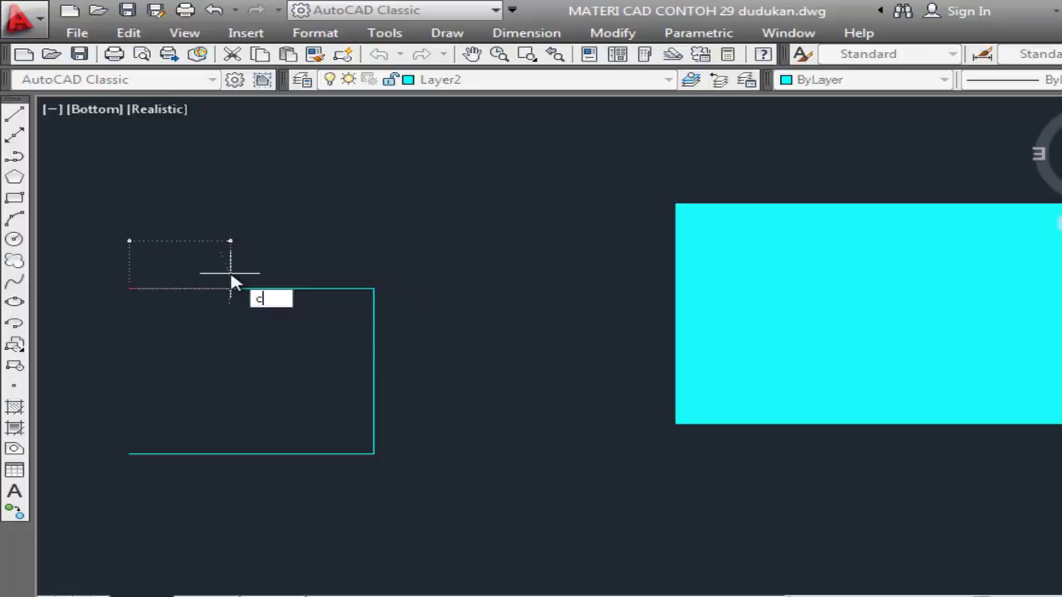
{"action": "key", "text": "Return"}
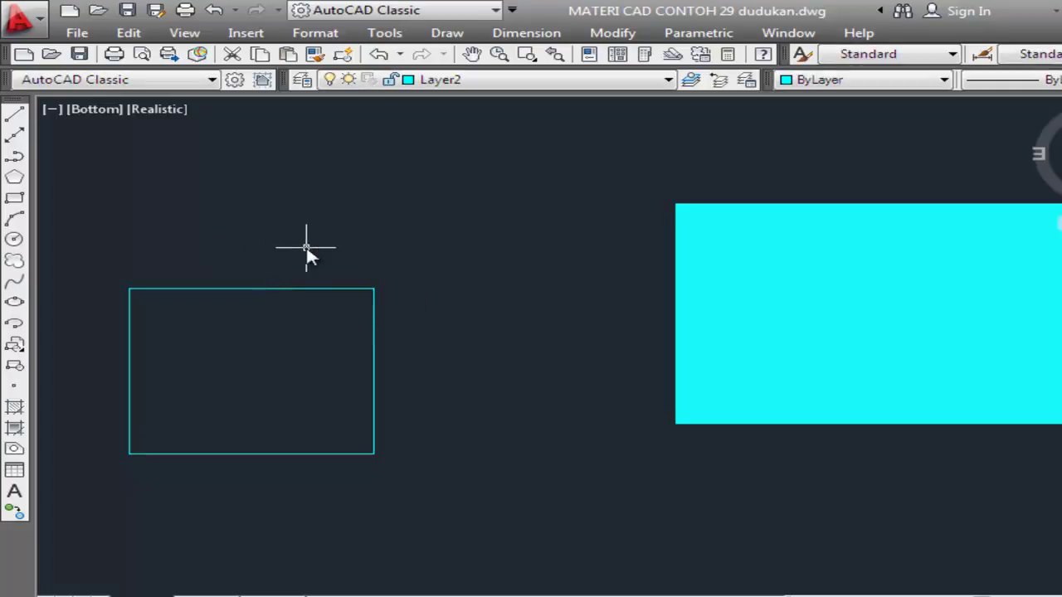
Step: Draw a circle centred on the top edge midpoint with radius reaching the top corner
{"action": "left_click", "coordinate": [449, 34]}
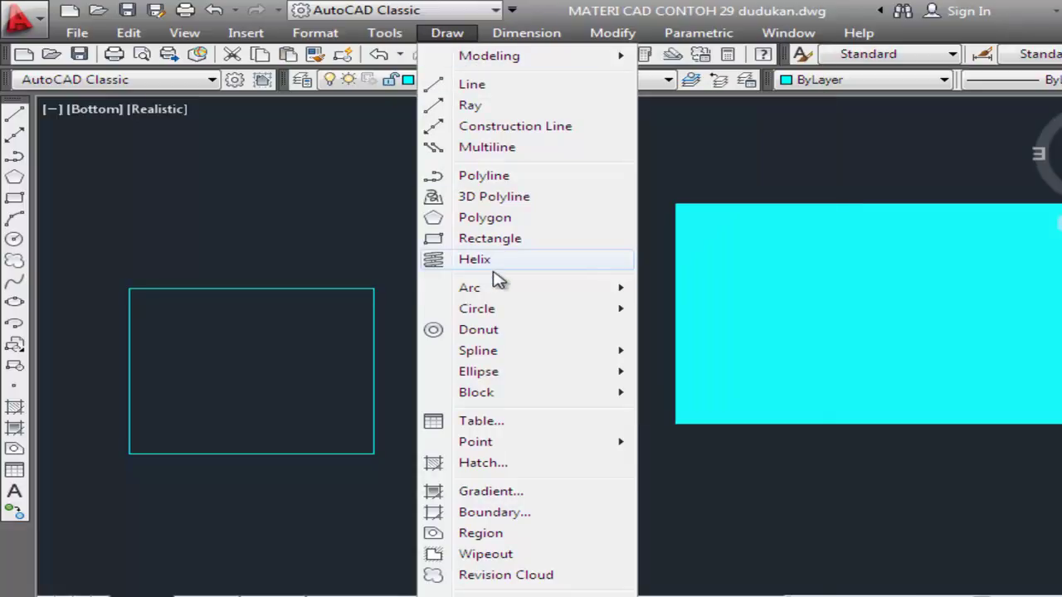
{"action": "mouse_move", "coordinate": [477, 309]}
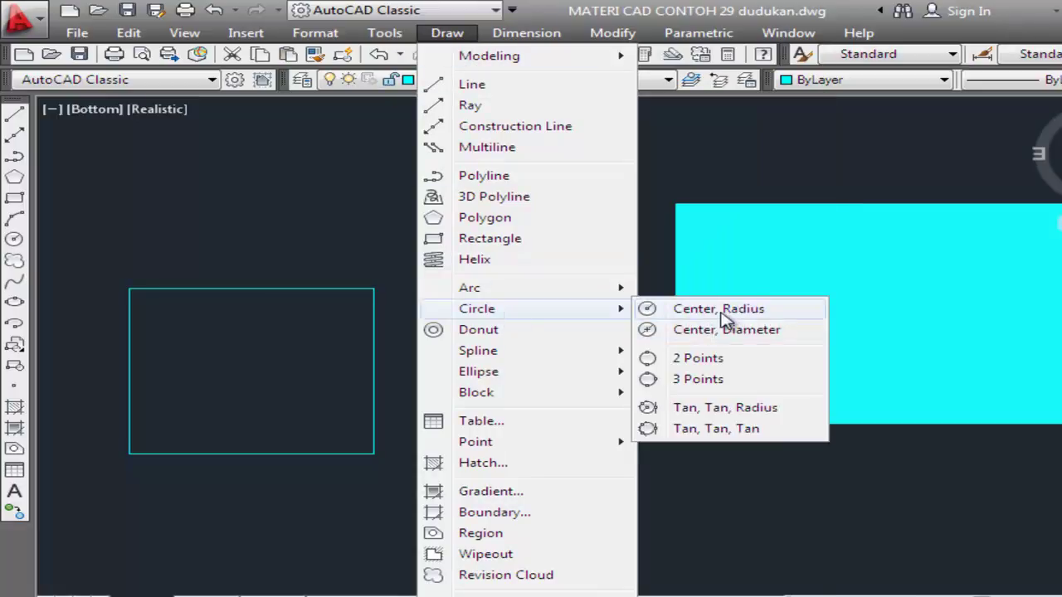
{"action": "left_click", "coordinate": [723, 309]}
{"action": "left_click", "coordinate": [252, 288]}
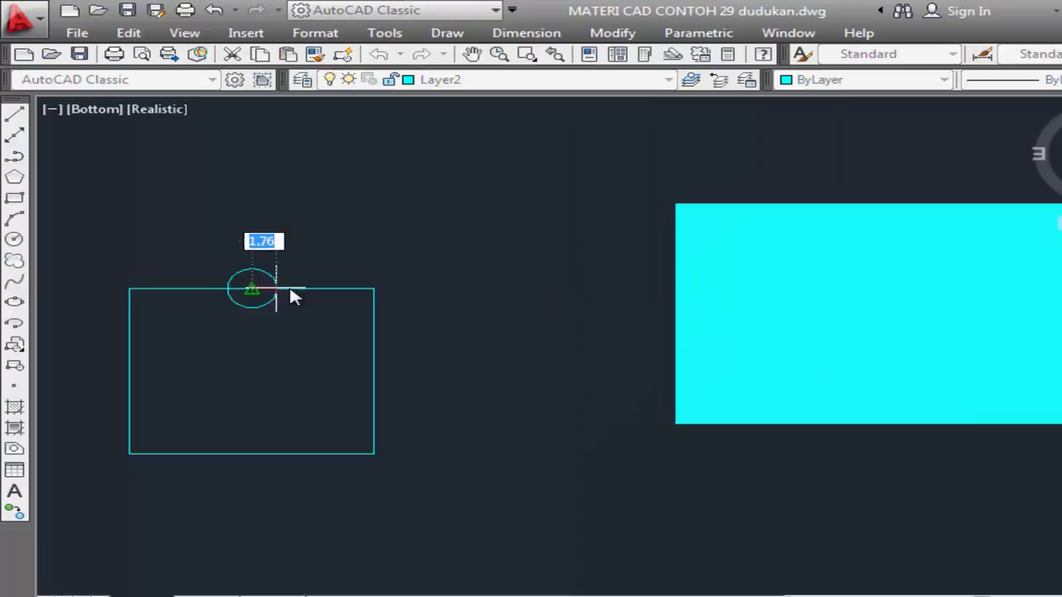
{"action": "left_click", "coordinate": [373, 288]}
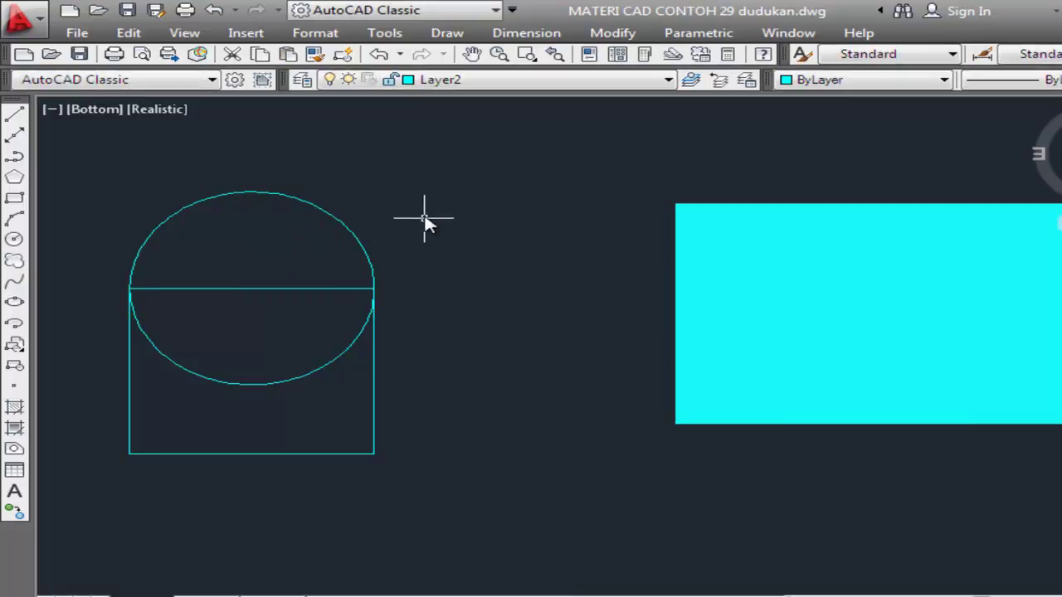
Step: Check object properties, then offset the circle inward and undo that offset
{"action": "left_click", "coordinate": [612, 34]}
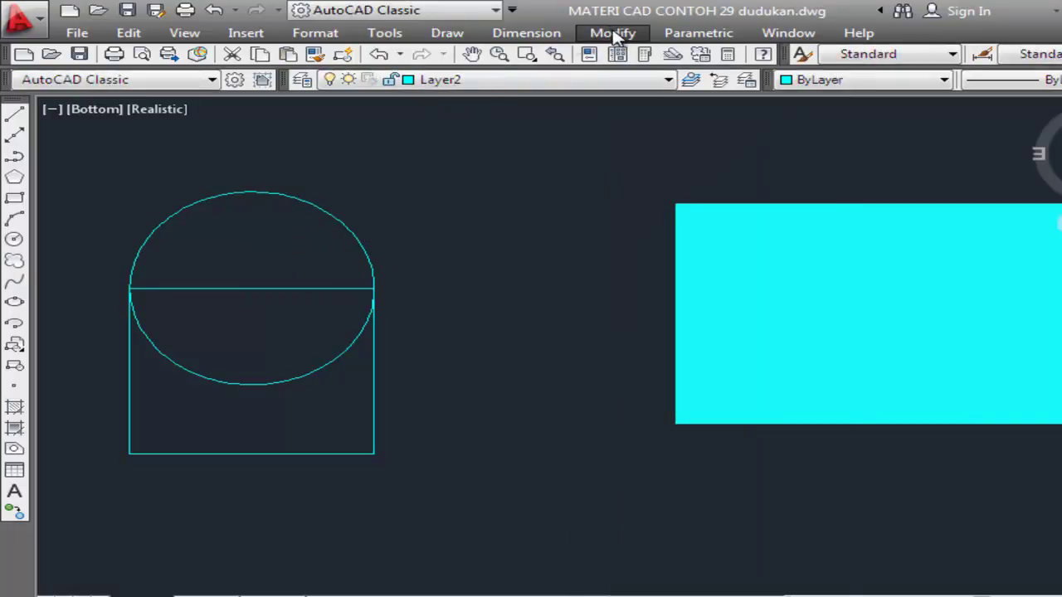
{"action": "key", "text": "ctrl+1"}
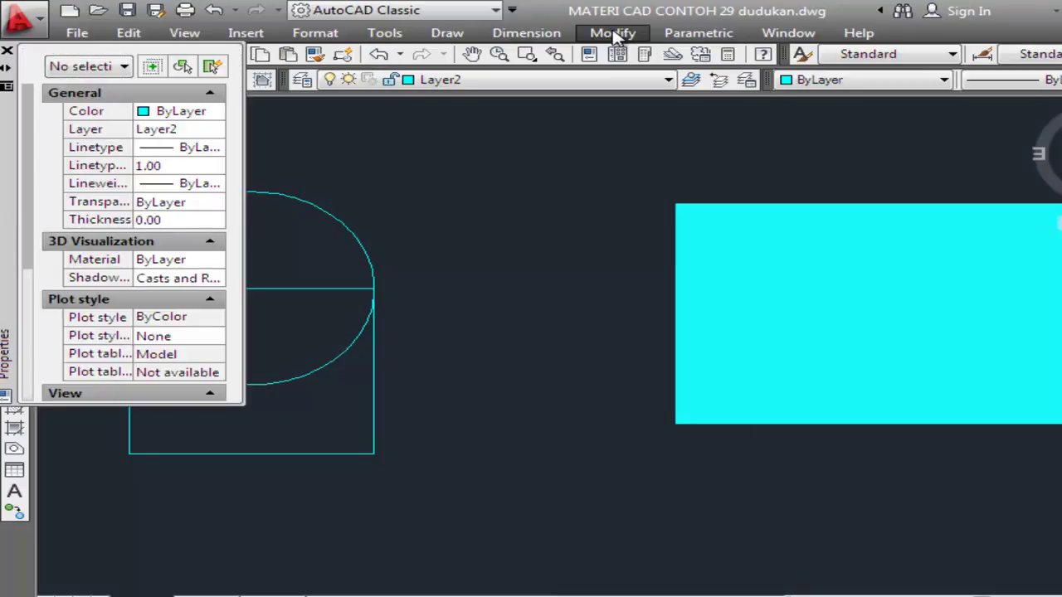
{"action": "left_click", "coordinate": [7, 51]}
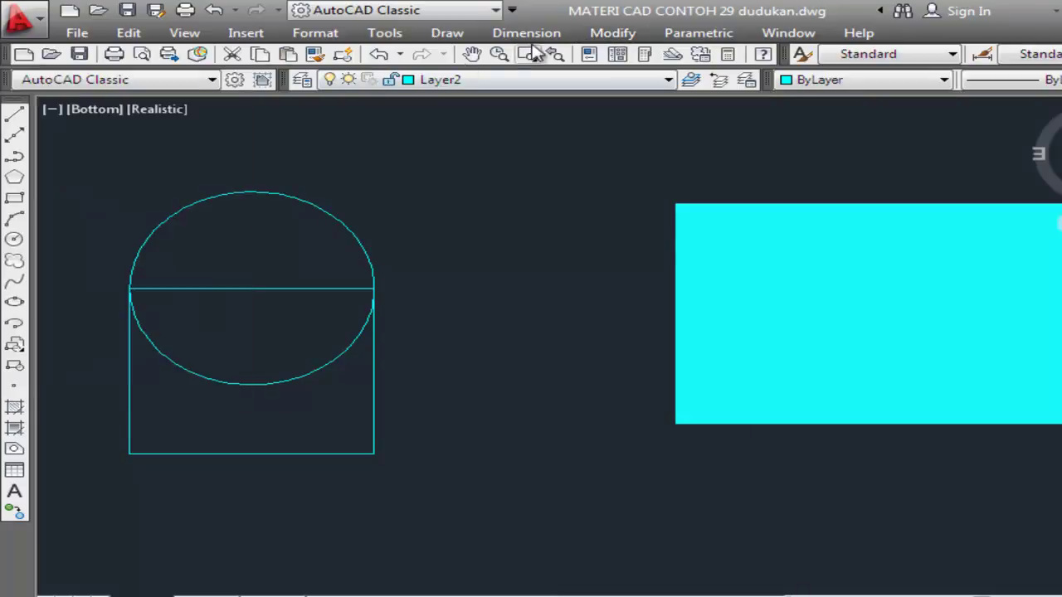
{"action": "left_click", "coordinate": [615, 34]}
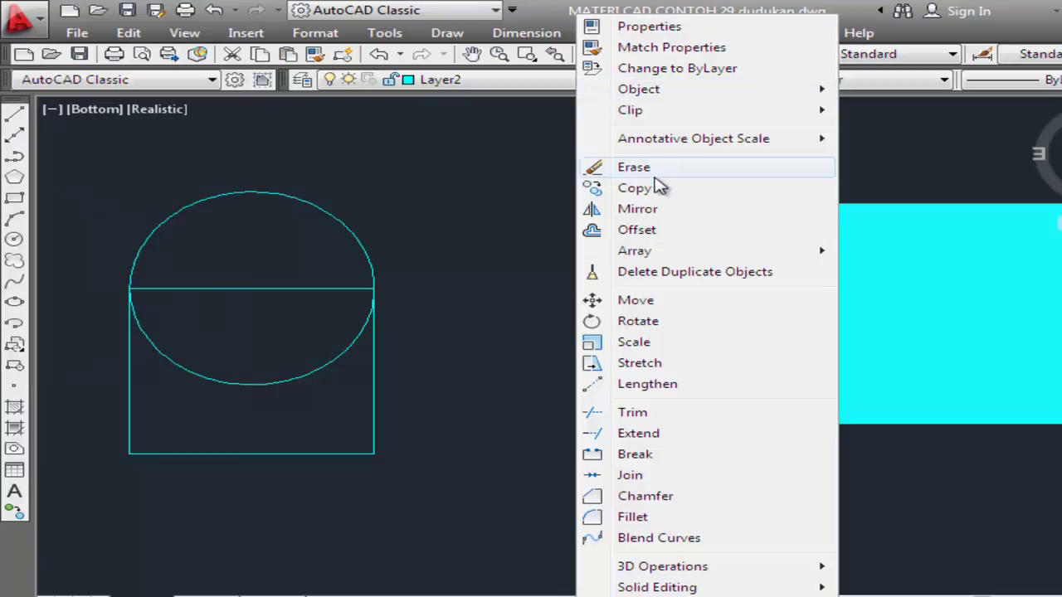
{"action": "left_click", "coordinate": [637, 230]}
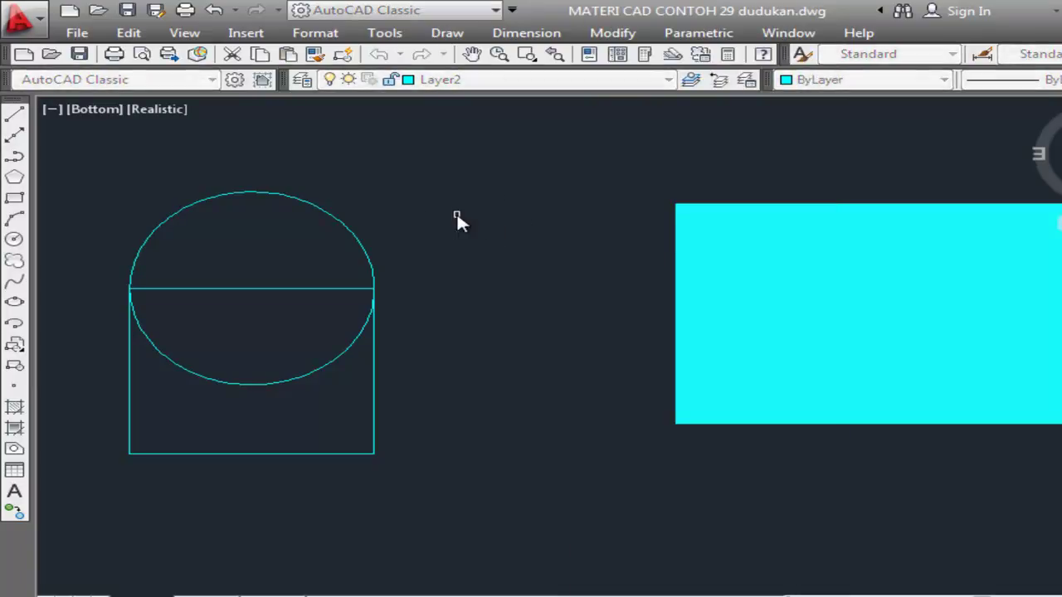
{"action": "left_click", "coordinate": [371, 251]}
{"action": "left_click", "coordinate": [337, 267]}
{"action": "key", "text": "Return"}
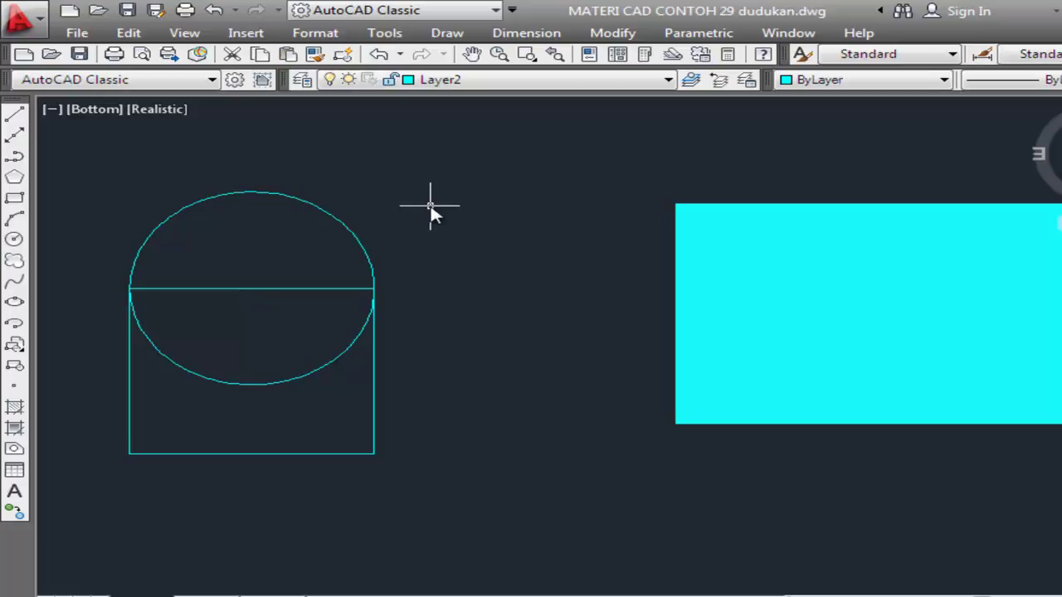
{"action": "key", "text": "ctrl+z"}
Step: Offset the circle inward again using the OF command
{"action": "type", "text": "of"}
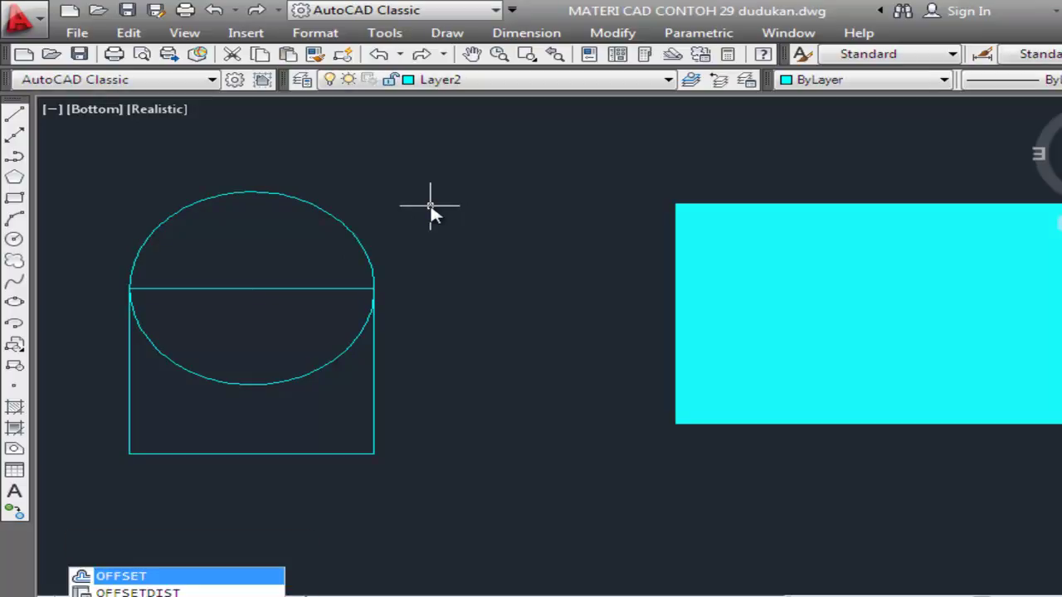
{"action": "key", "text": "Return"}
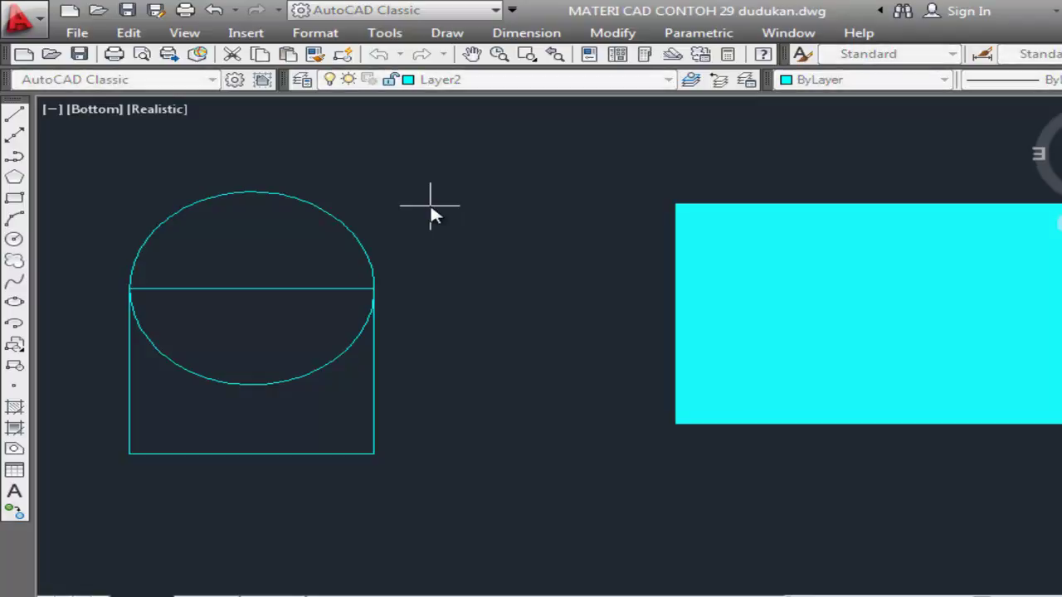
{"action": "left_click", "coordinate": [359, 244]}
{"action": "left_click", "coordinate": [321, 271]}
{"action": "key", "text": "Return"}
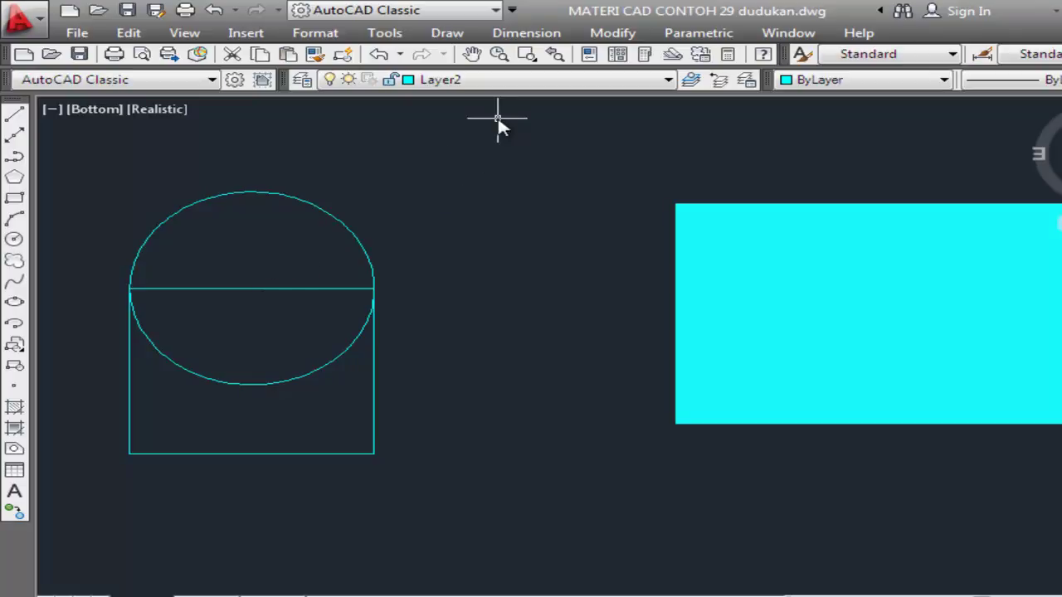
Step: Add a Ø17.50 diameter dimension across the circle to confirm its width
{"action": "left_click", "coordinate": [449, 33]}
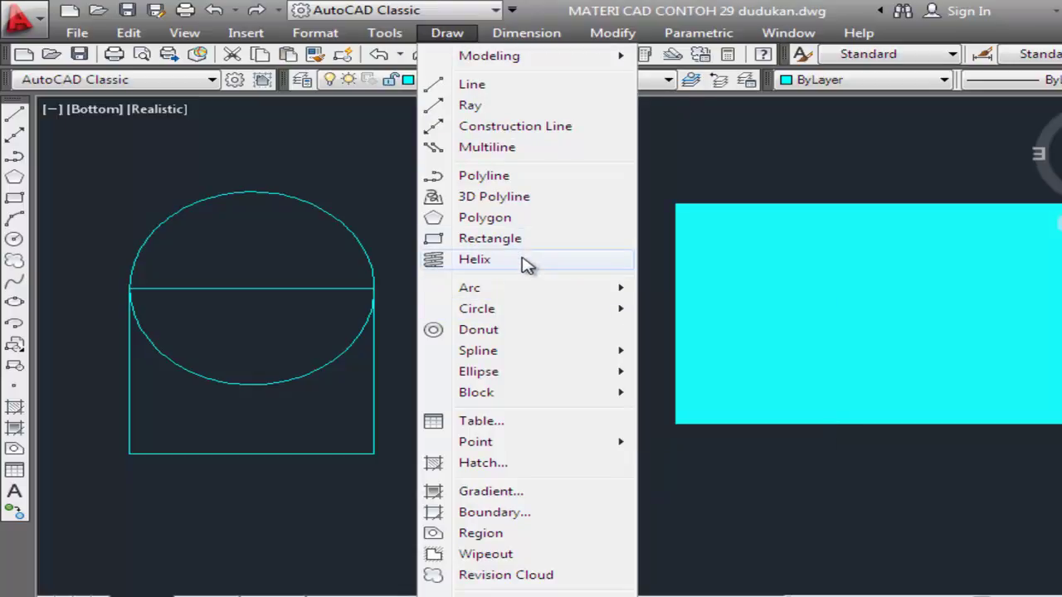
{"action": "mouse_move", "coordinate": [526, 33]}
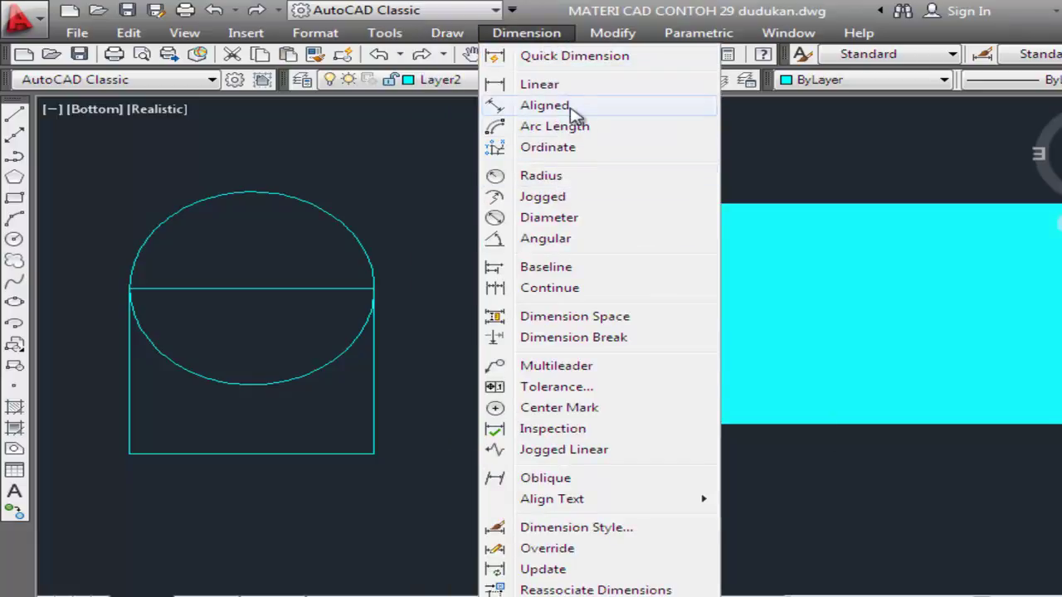
{"action": "left_click", "coordinate": [563, 217]}
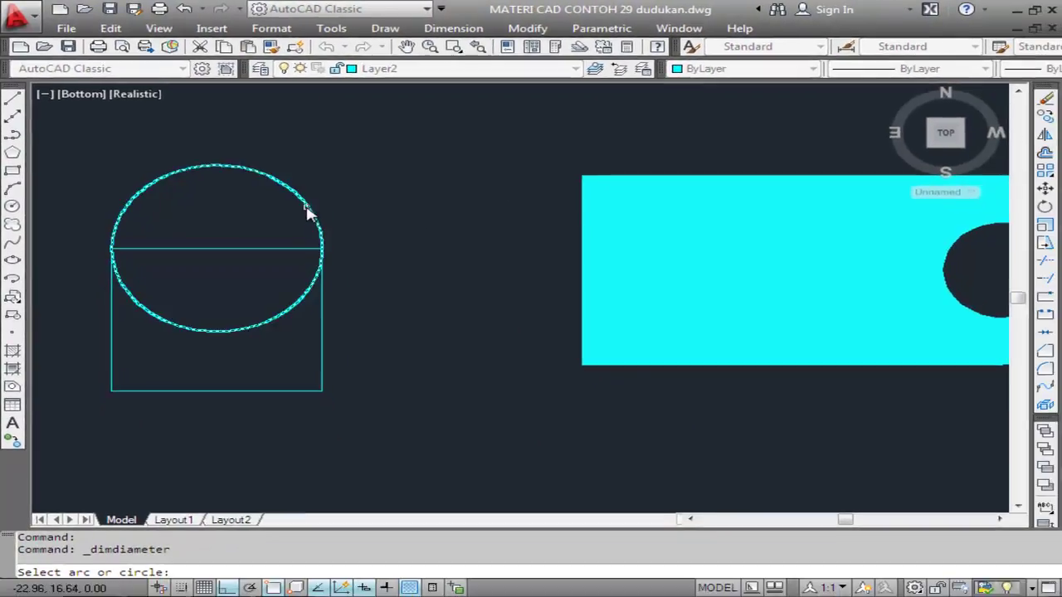
{"action": "left_click", "coordinate": [357, 248]}
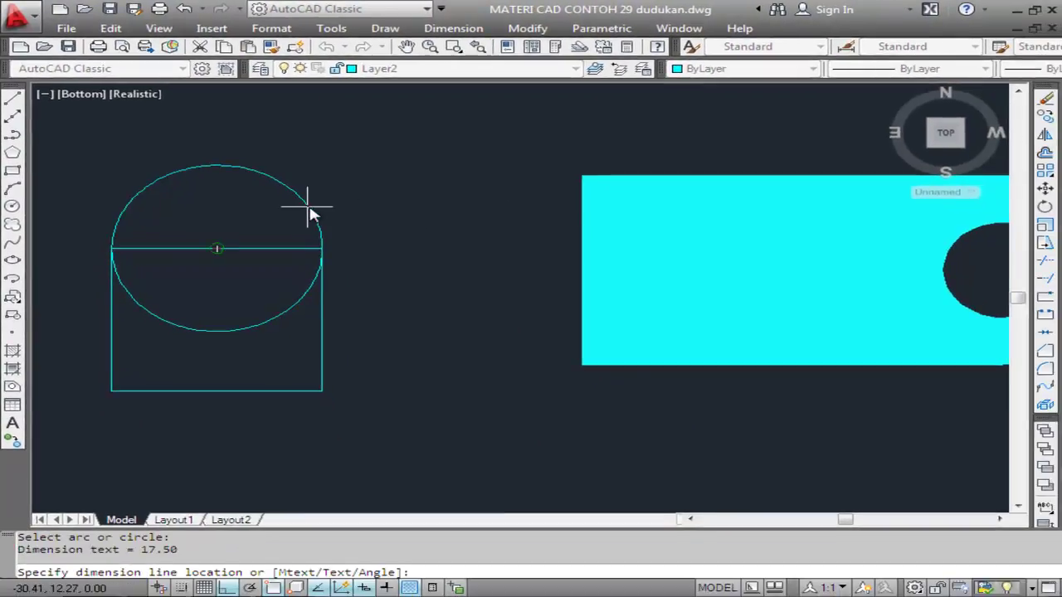
{"action": "left_click", "coordinate": [338, 202]}
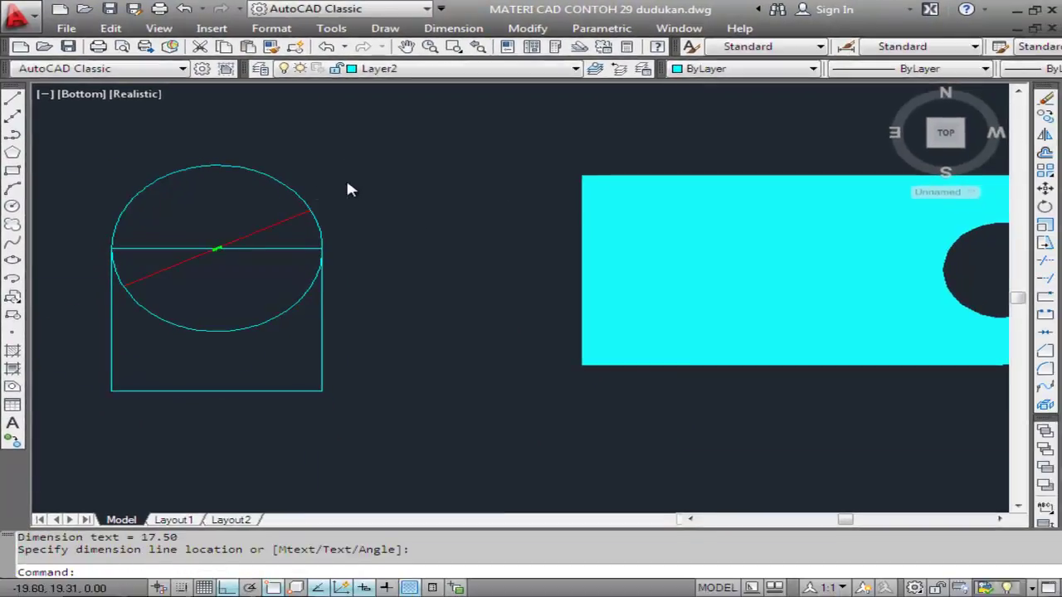
{"action": "scroll", "coordinate": [347, 187], "scroll_direction": "up", "scroll_amount": 2}
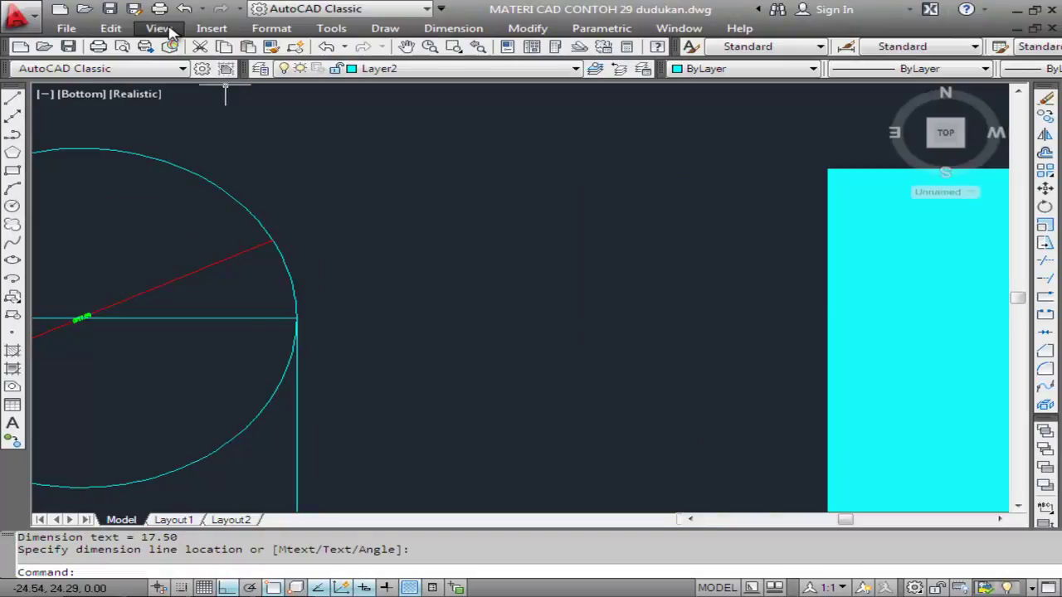
{"action": "left_click", "coordinate": [159, 28]}
{"action": "left_click", "coordinate": [427, 154]}
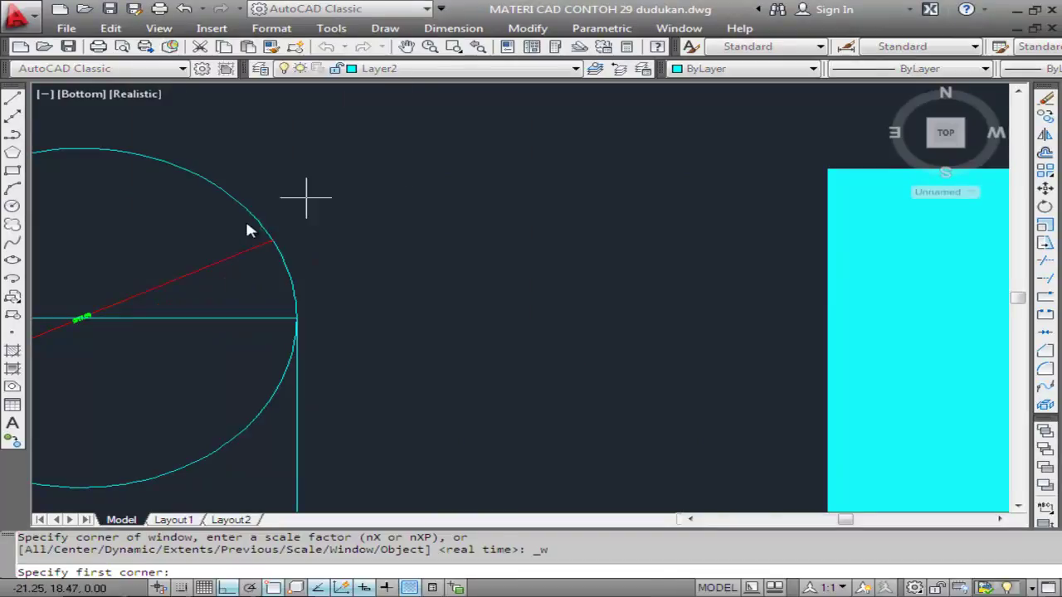
{"action": "left_click", "coordinate": [104, 292]}
{"action": "left_click", "coordinate": [64, 336]}
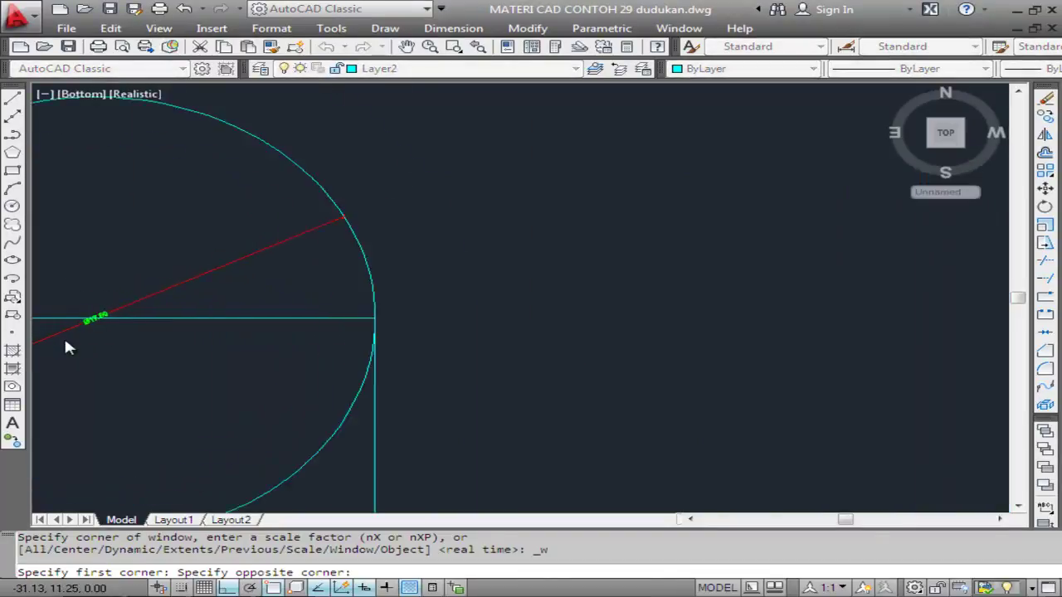
{"action": "scroll", "coordinate": [65, 339], "scroll_direction": "down", "scroll_amount": 2}
{"action": "scroll", "coordinate": [166, 308], "scroll_direction": "down", "scroll_amount": 2}
{"action": "scroll", "coordinate": [170, 311], "scroll_direction": "down", "scroll_amount": 1}
{"action": "scroll", "coordinate": [217, 306], "scroll_direction": "down", "scroll_amount": 1}
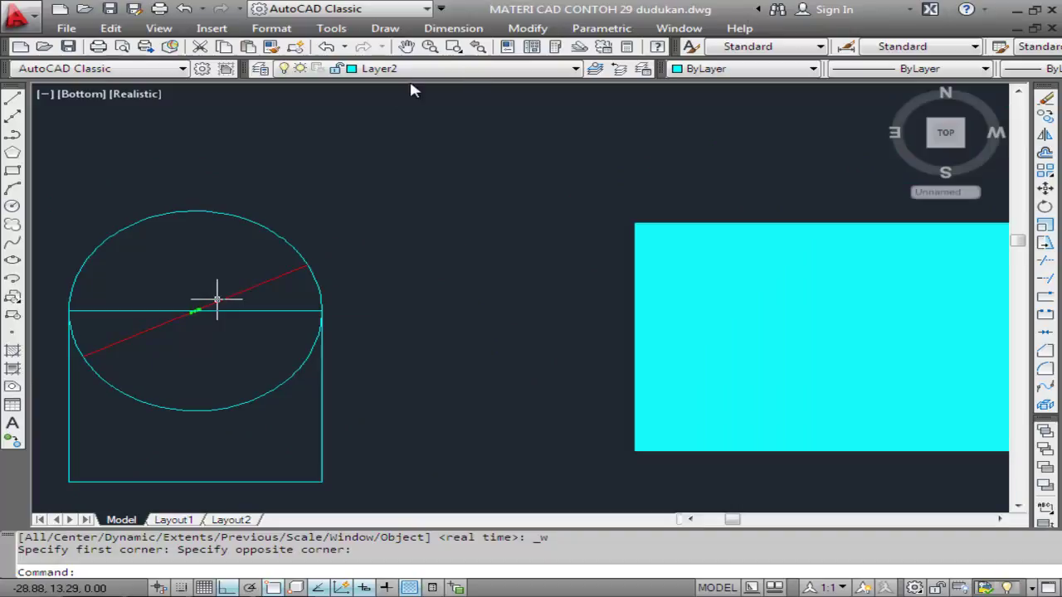
Step: Erase the red diameter dimension line from the circle
{"action": "key", "text": "Escape"}
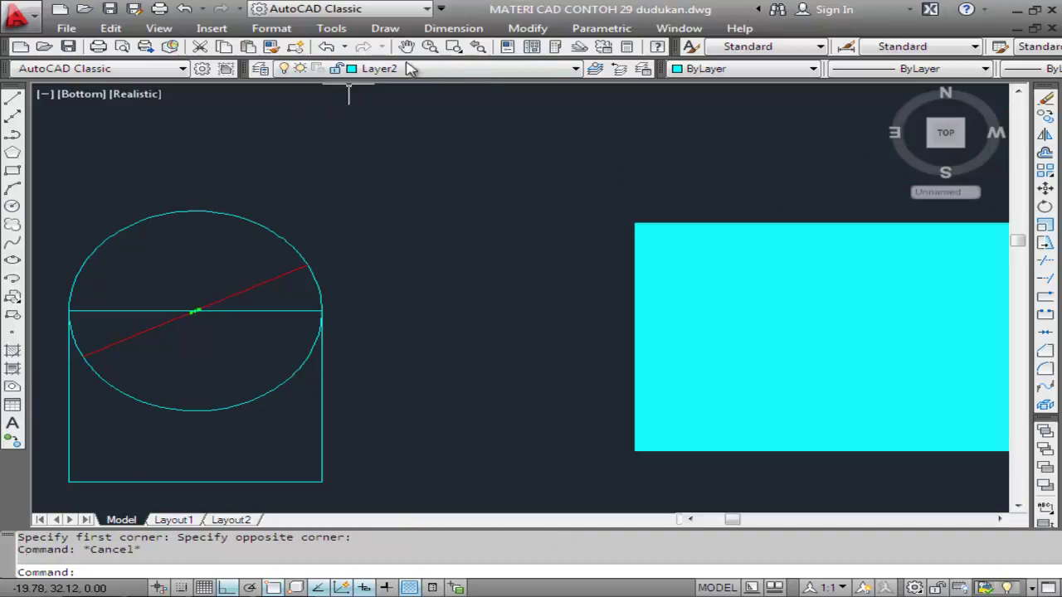
{"action": "left_click", "coordinate": [530, 30]}
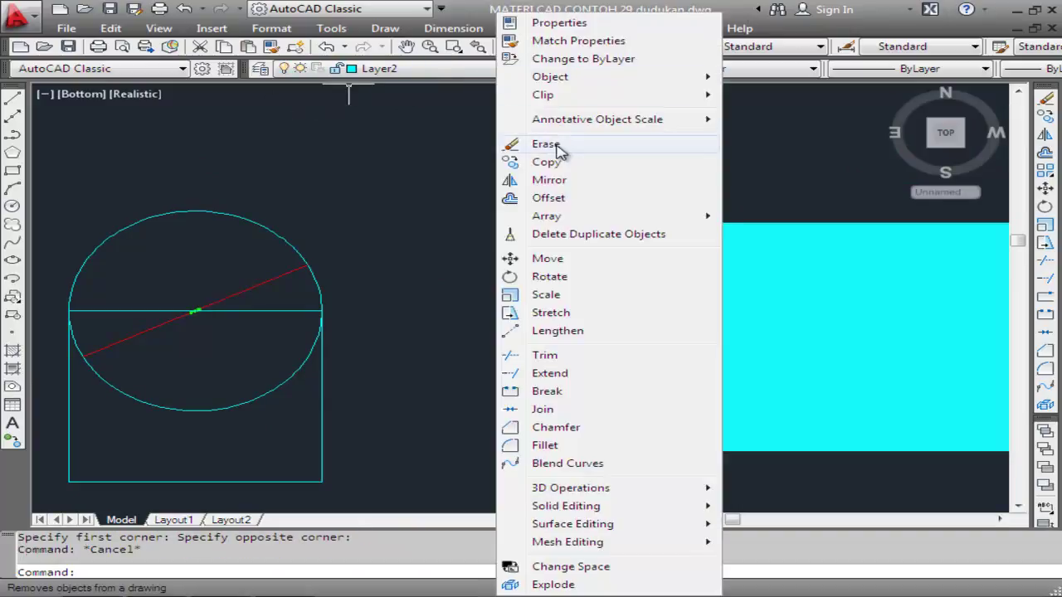
{"action": "left_click", "coordinate": [534, 142]}
{"action": "left_click", "coordinate": [263, 288]}
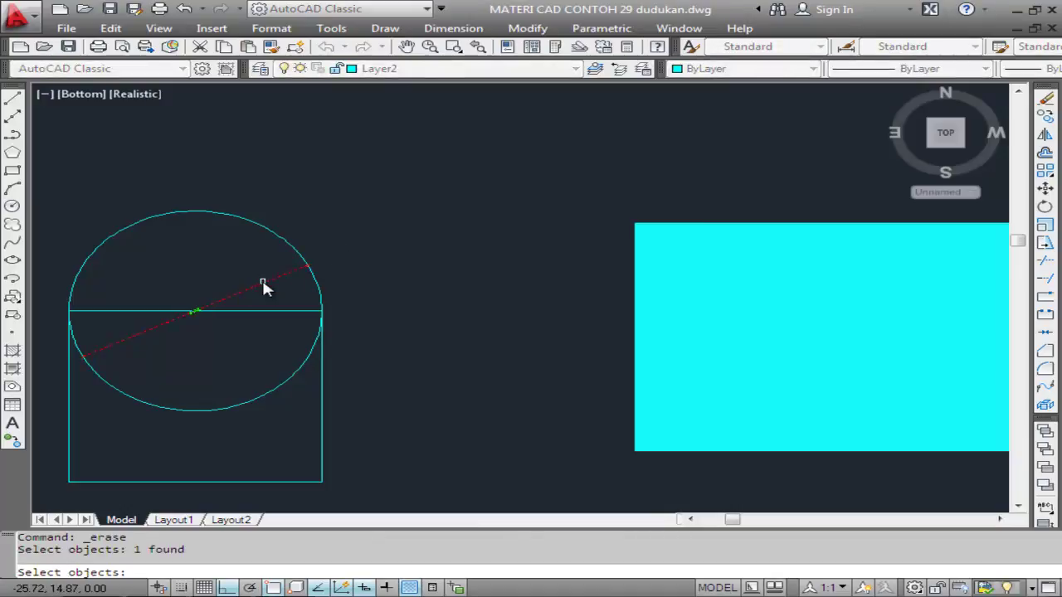
{"action": "key", "text": "Return"}
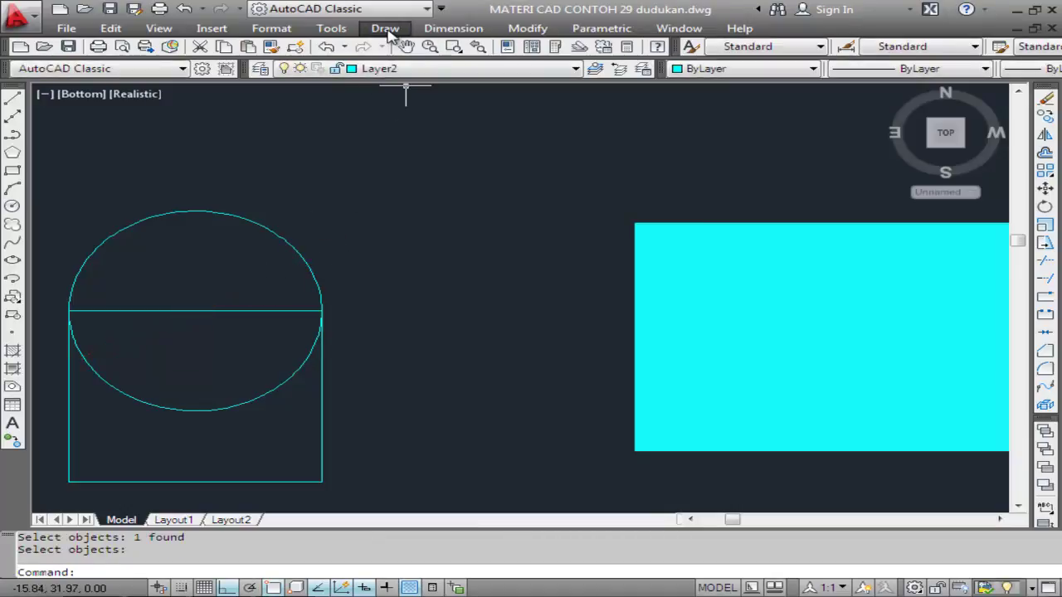
Step: Draw a 10-diameter hole circle concentric with the large circle
{"action": "left_click", "coordinate": [385, 30]}
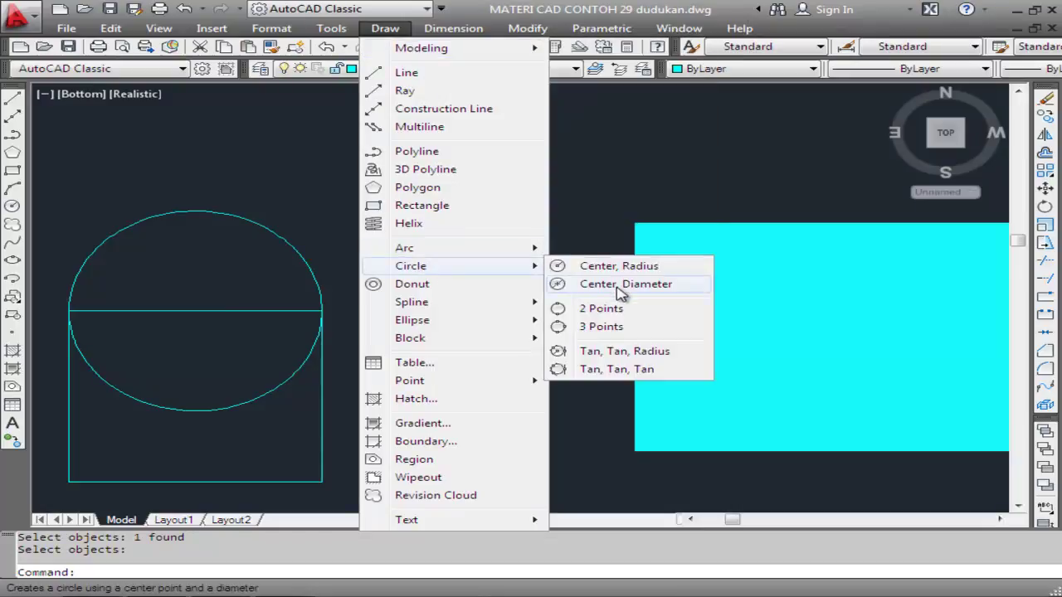
{"action": "mouse_move", "coordinate": [411, 266]}
{"action": "left_click", "coordinate": [585, 284]}
{"action": "left_click", "coordinate": [196, 312]}
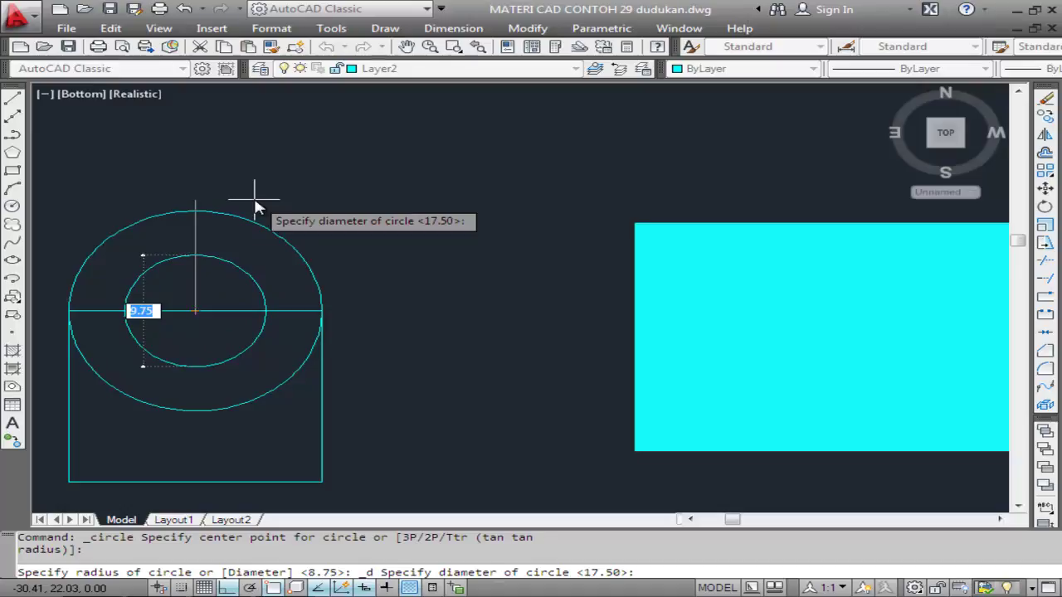
{"action": "type", "text": "10"}
{"action": "key", "text": "Return"}
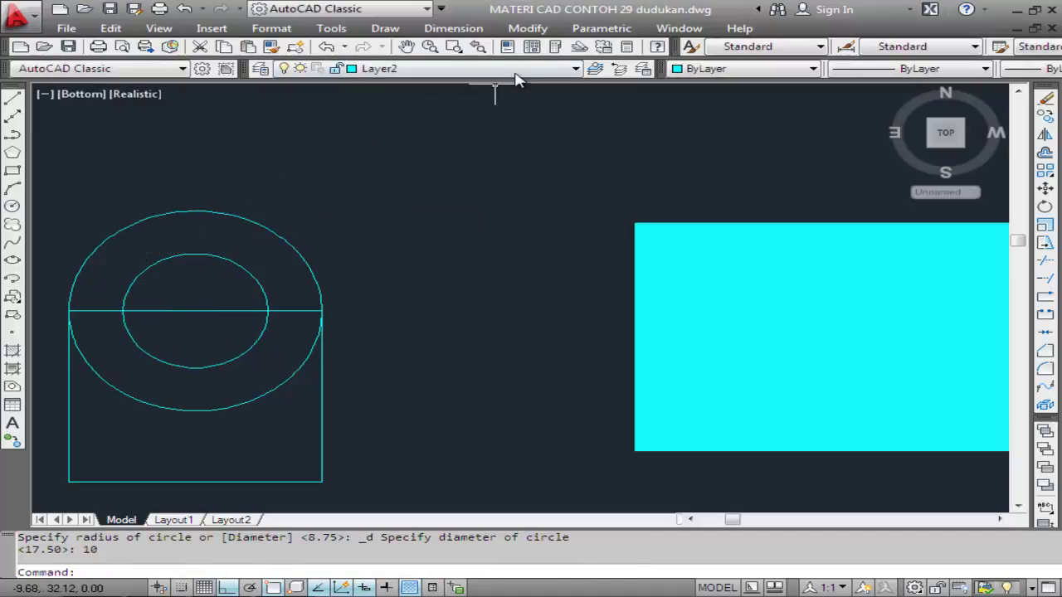
{"action": "right_click", "coordinate": [495, 93]}
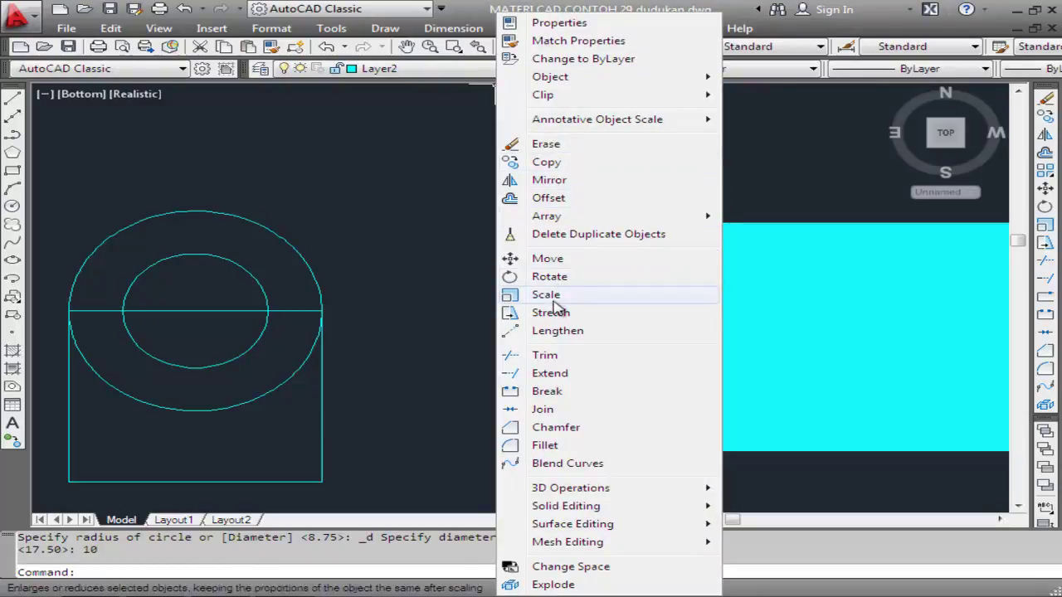
Step: Trim the outer circle's lower arc against the horizontal line, then delete that line
{"action": "left_click", "coordinate": [554, 358]}
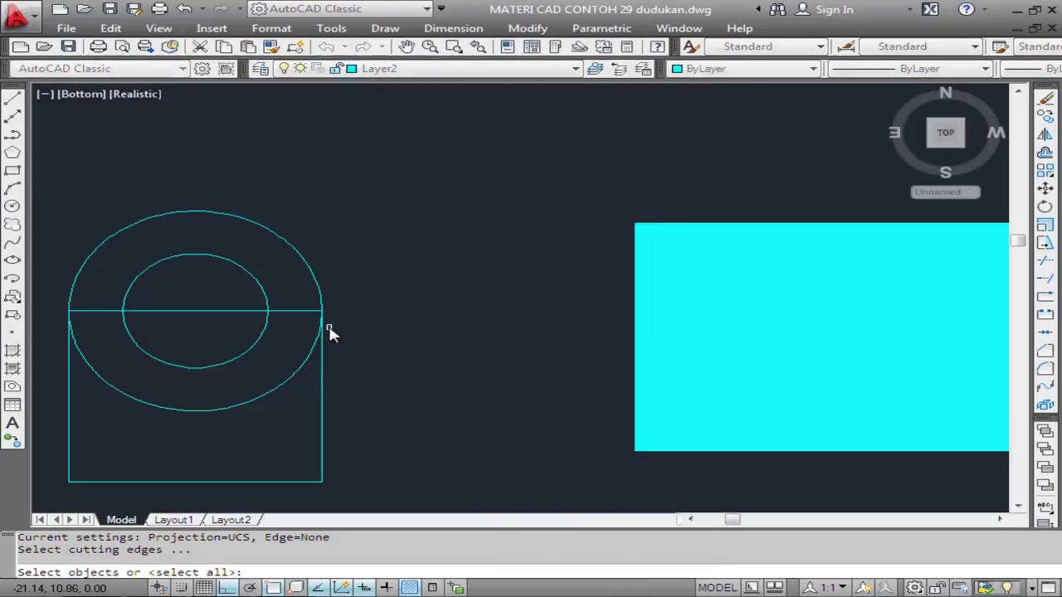
{"action": "left_click", "coordinate": [304, 310]}
{"action": "key", "text": "Return"}
{"action": "left_click", "coordinate": [311, 345]}
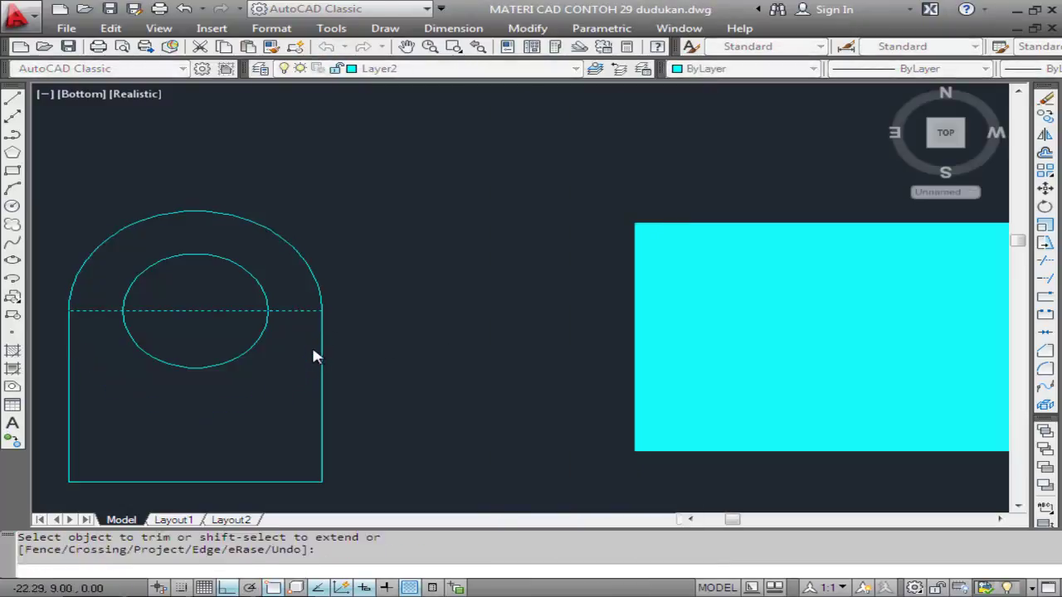
{"action": "key", "text": "Return"}
{"action": "key", "text": "Return"}
{"action": "left_click", "coordinate": [300, 312]}
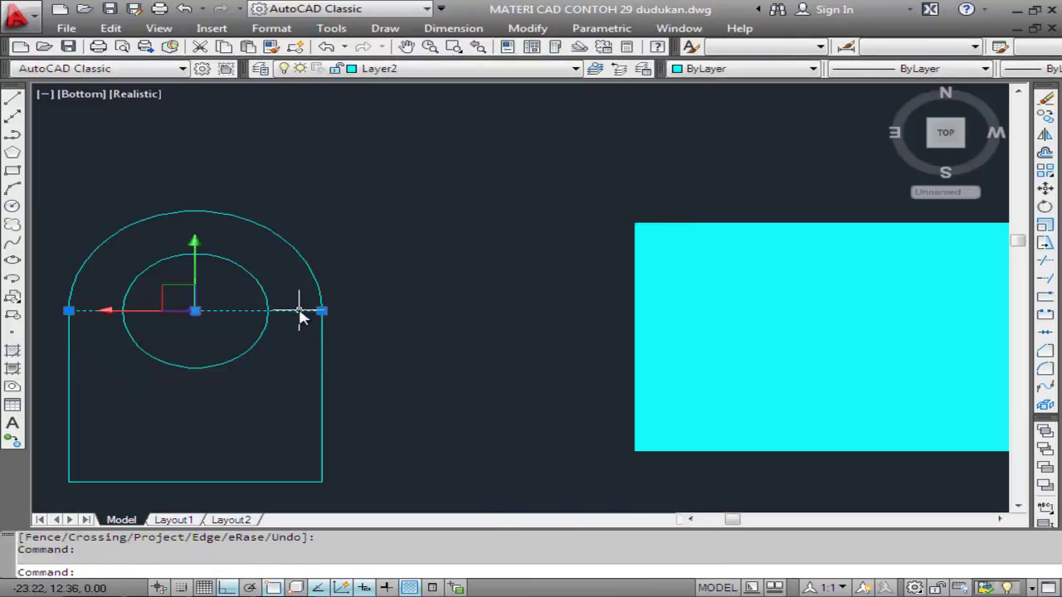
{"action": "key", "text": "Delete"}
Step: Join the arc, side lines and bottom line into one polyline
{"action": "left_click", "coordinate": [361, 227]}
{"action": "left_click", "coordinate": [308, 334]}
{"action": "left_click", "coordinate": [94, 389]}
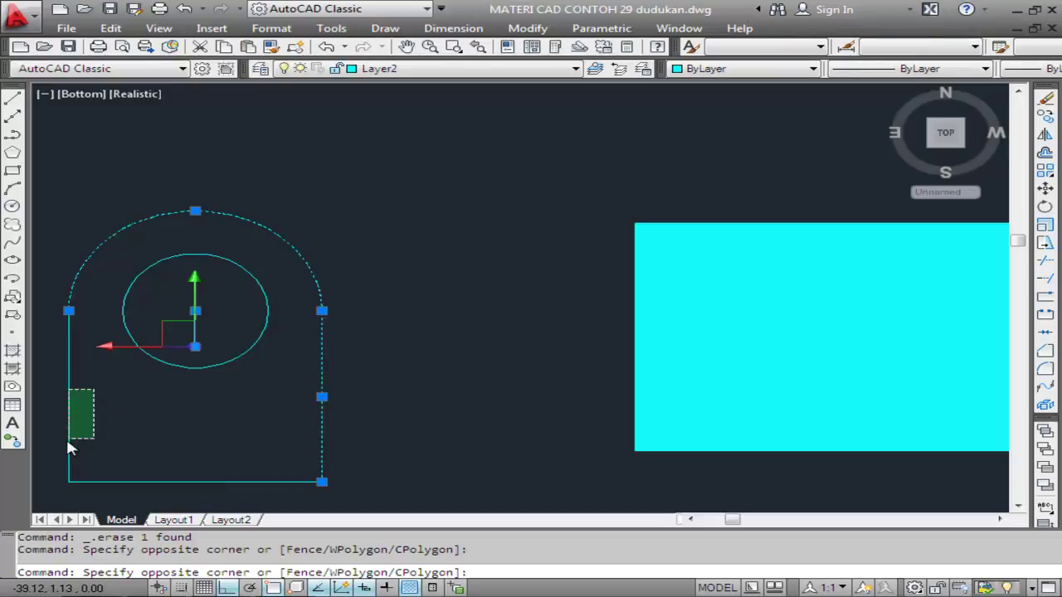
{"action": "left_click", "coordinate": [52, 496]}
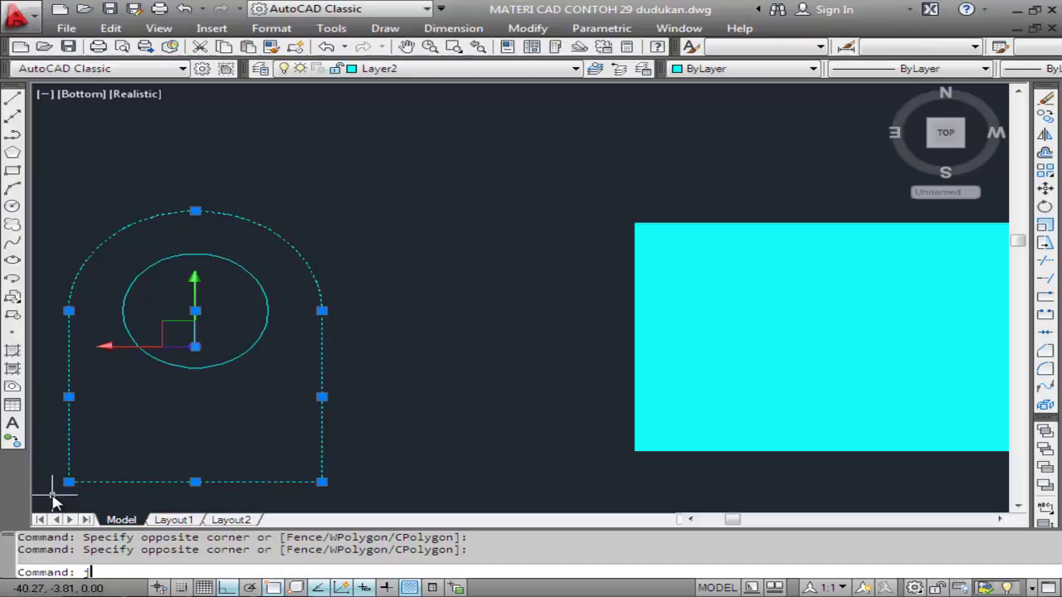
{"action": "key", "text": "Return"}
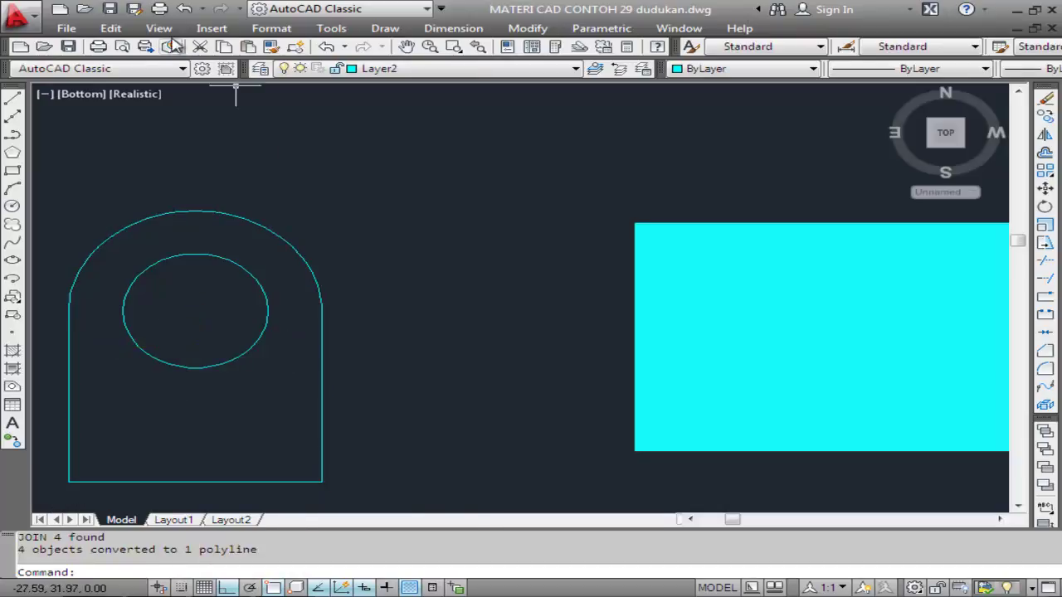
Step: Switch to the SE Isometric view
{"action": "left_click", "coordinate": [158, 29]}
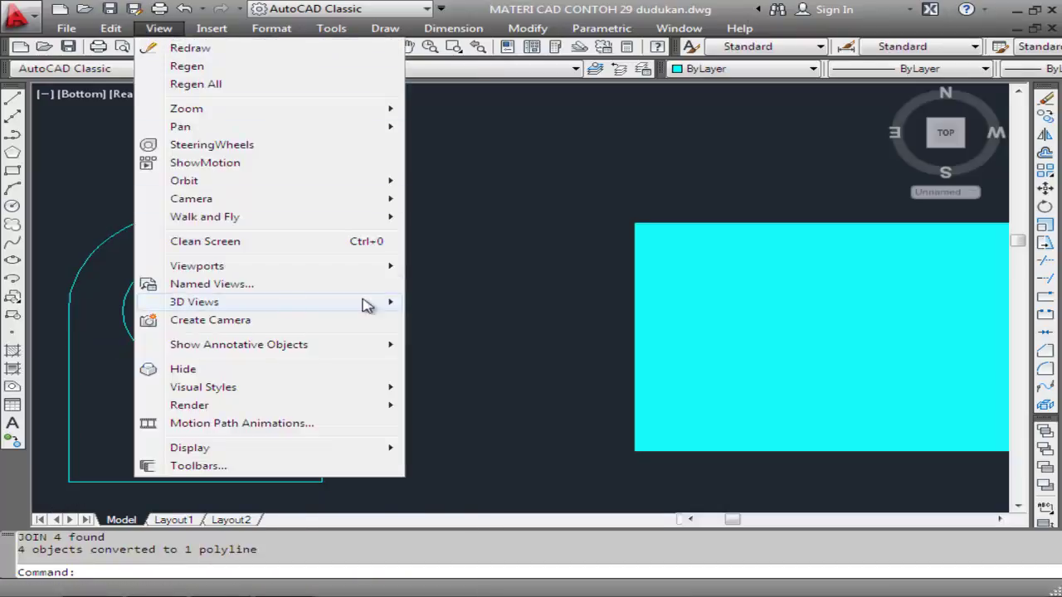
{"action": "mouse_move", "coordinate": [194, 302]}
{"action": "left_click", "coordinate": [459, 491]}
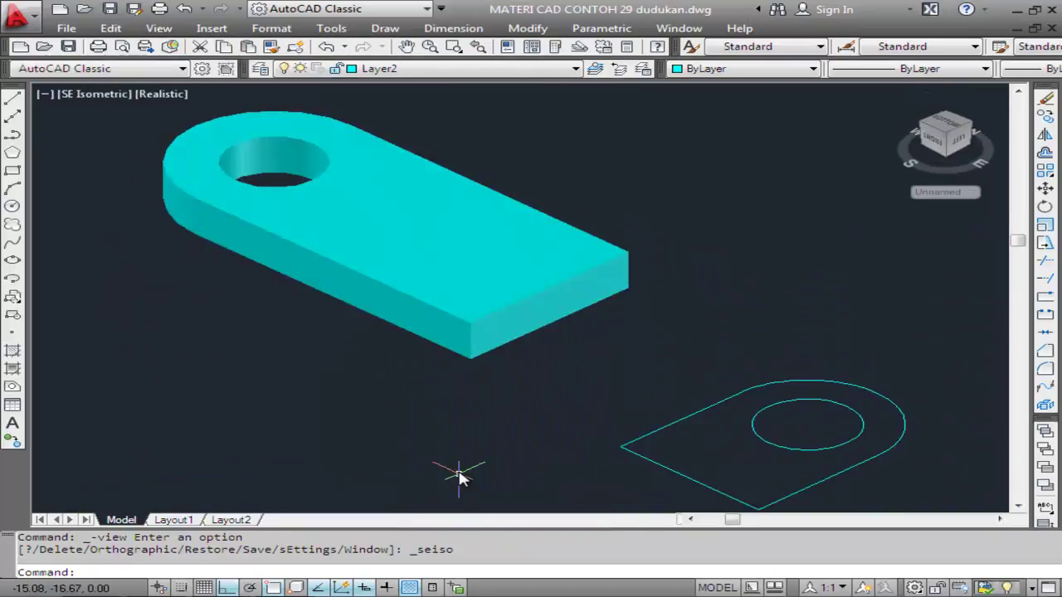
{"action": "scroll", "coordinate": [640, 367], "scroll_direction": "down", "scroll_amount": 2}
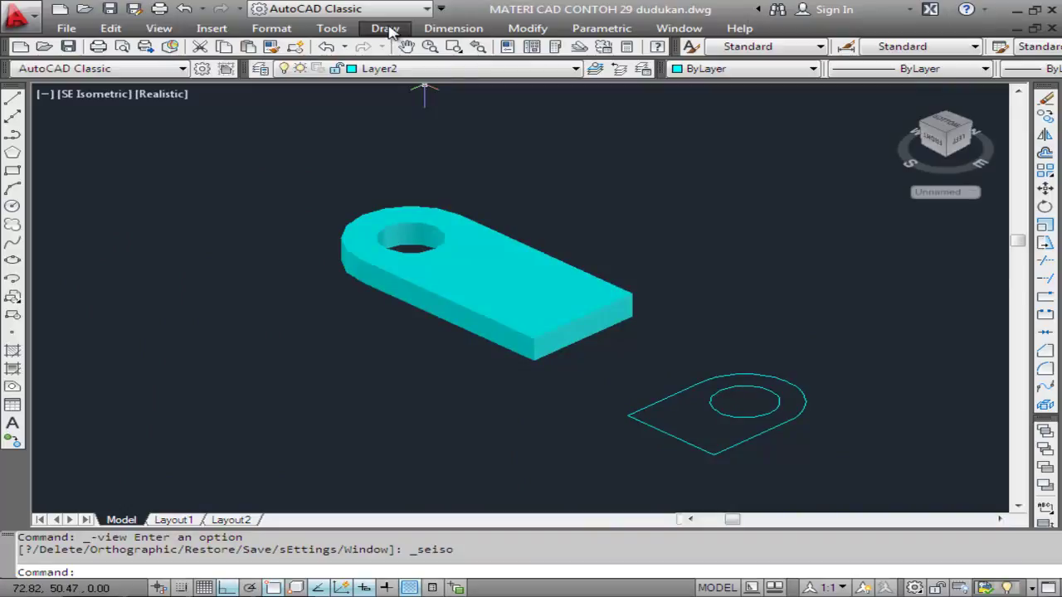
Step: Extrude the rounded outline and hole circle to a height of 5
{"action": "left_click", "coordinate": [391, 30]}
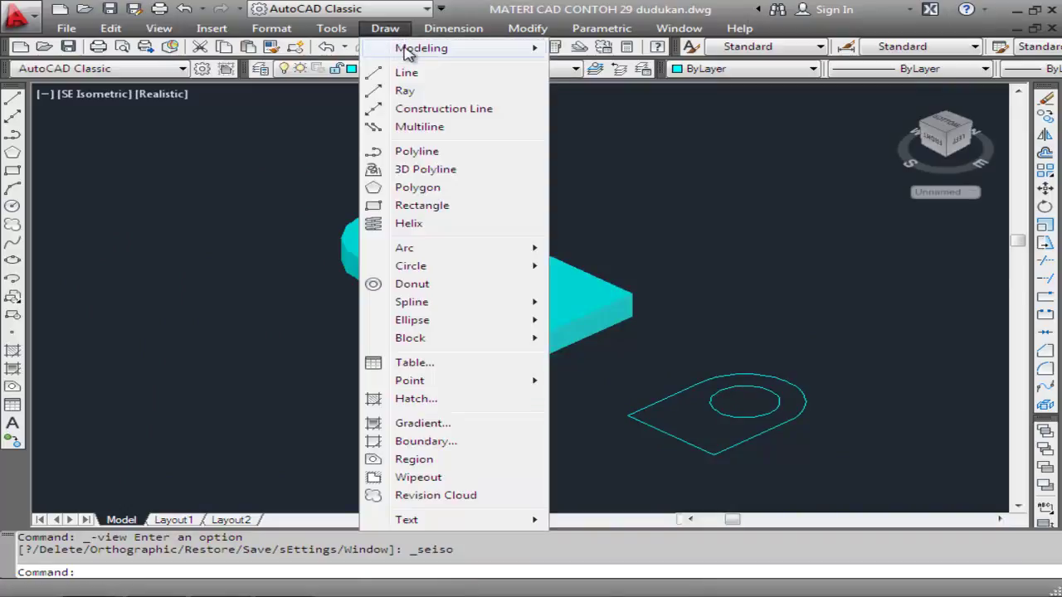
{"action": "left_click", "coordinate": [608, 202]}
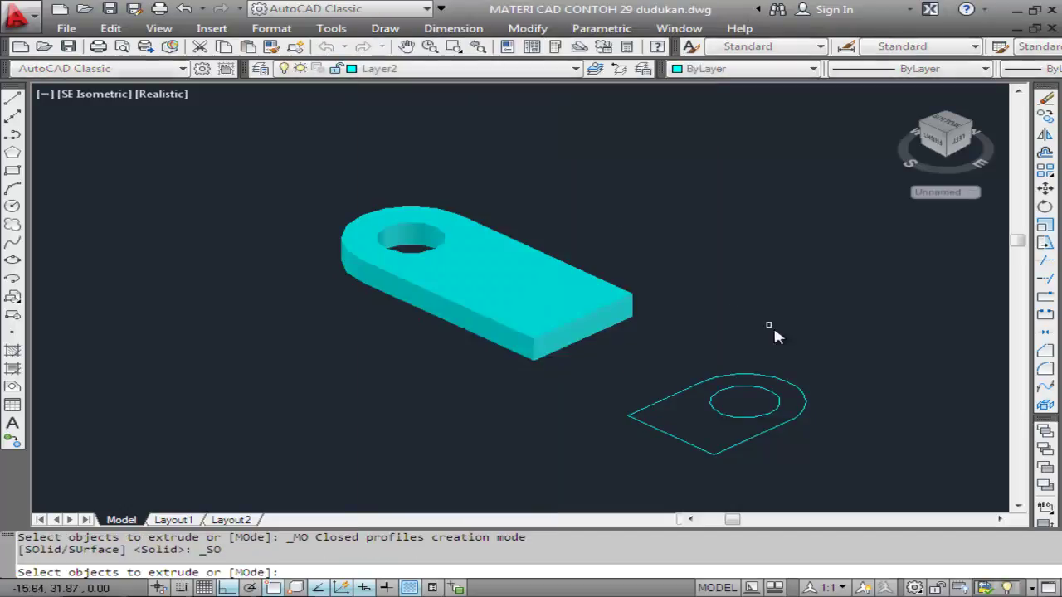
{"action": "left_click", "coordinate": [820, 350]}
{"action": "left_click", "coordinate": [763, 419]}
{"action": "key", "text": "Return"}
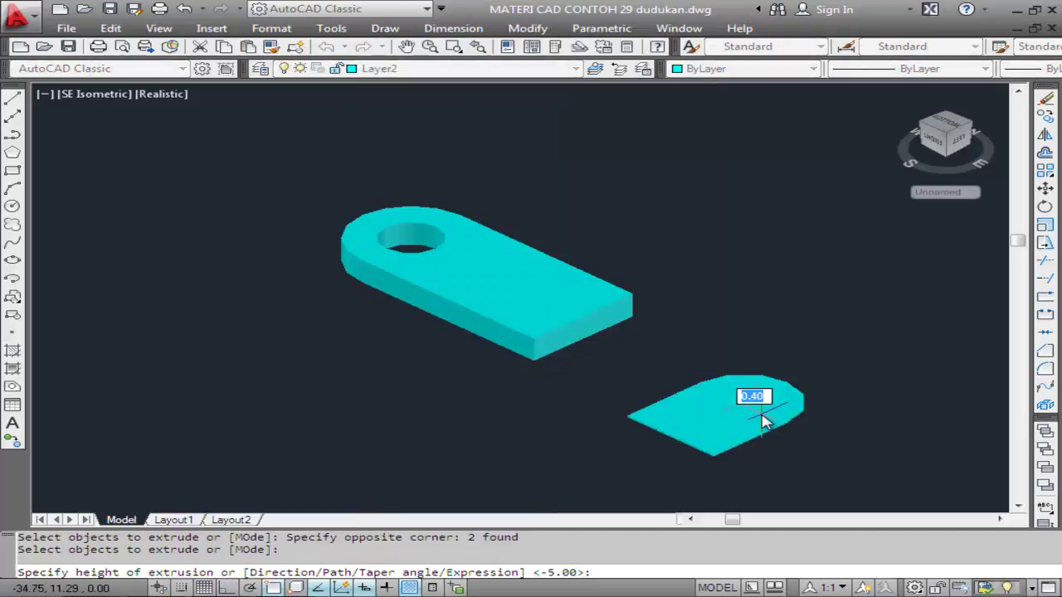
{"action": "type", "text": "5"}
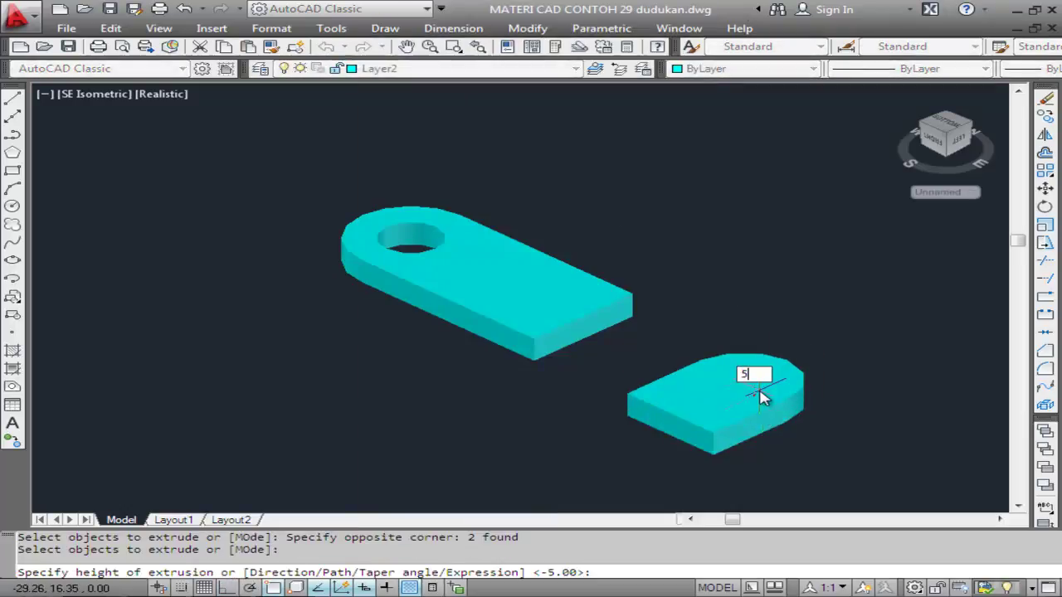
{"action": "key", "text": "Return"}
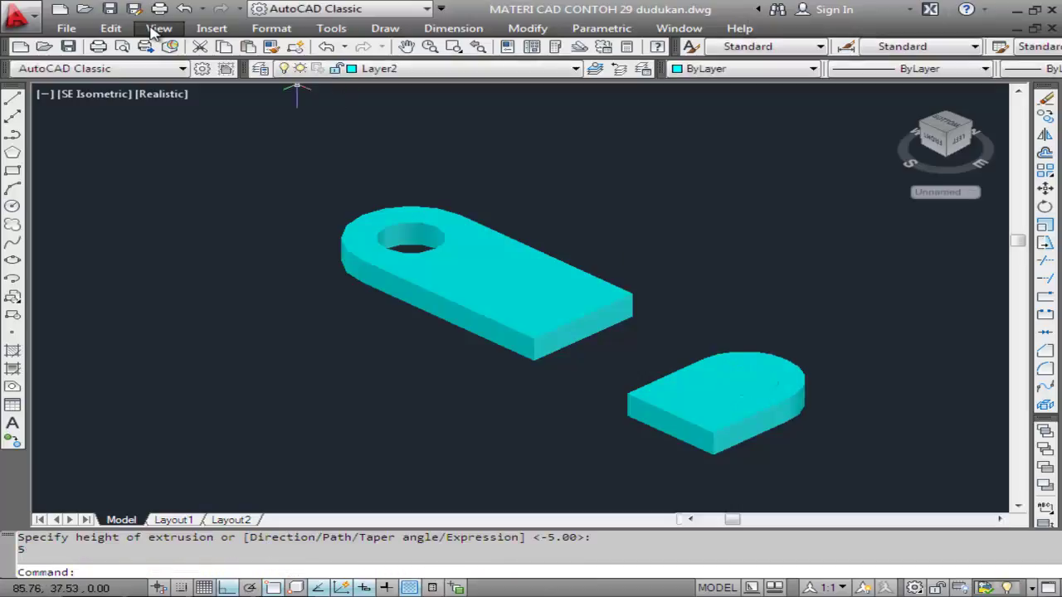
{"action": "left_click", "coordinate": [158, 28]}
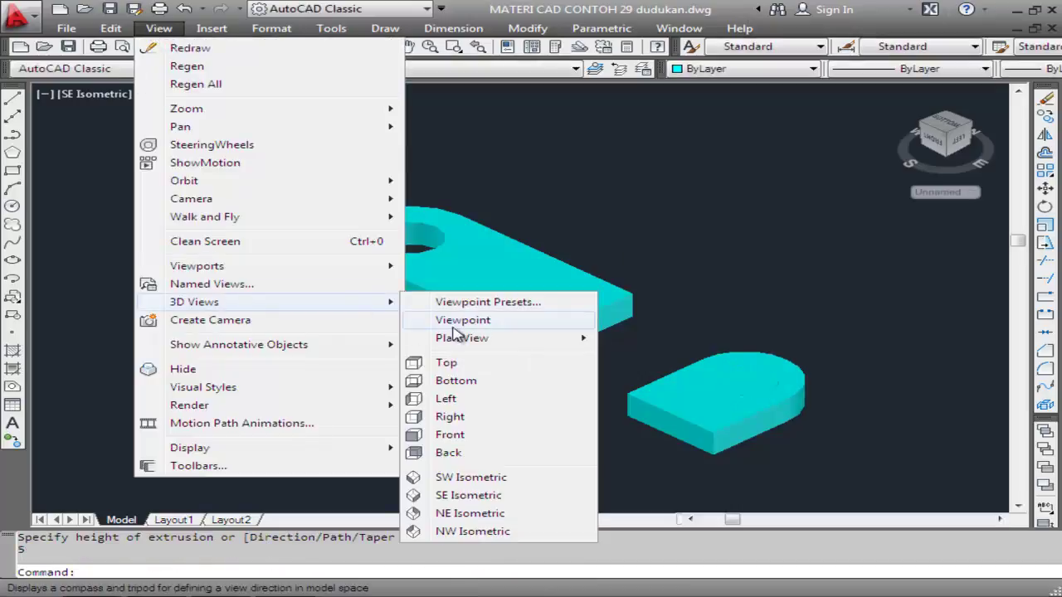
Step: Subtract the inner cylinder from the second rounded block for a through-hole, then apply Realistic shading
{"action": "mouse_move", "coordinate": [203, 387]}
{"action": "left_click", "coordinate": [439, 385]}
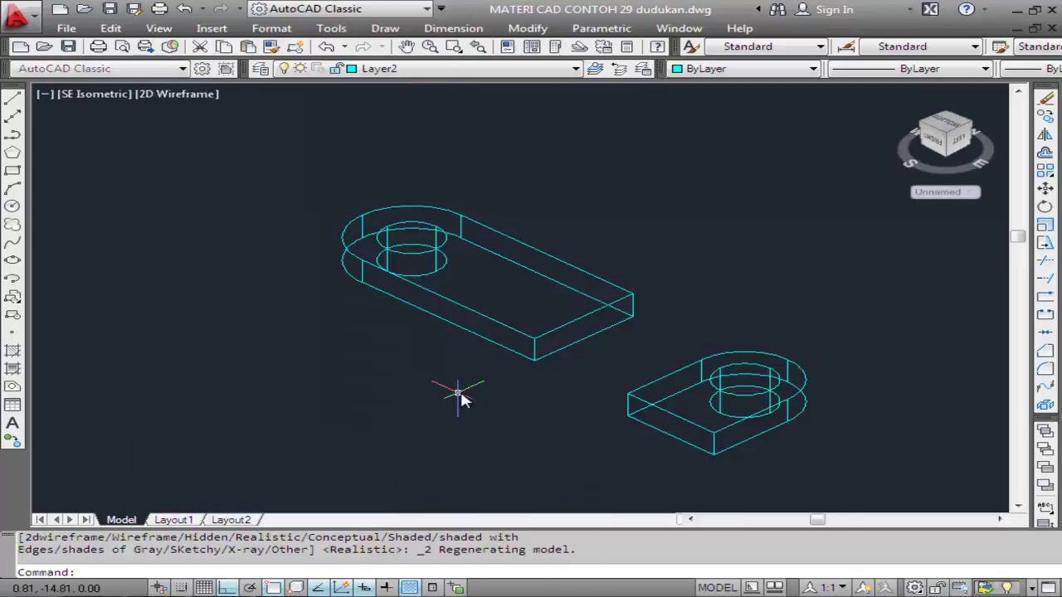
{"action": "left_click", "coordinate": [528, 29]}
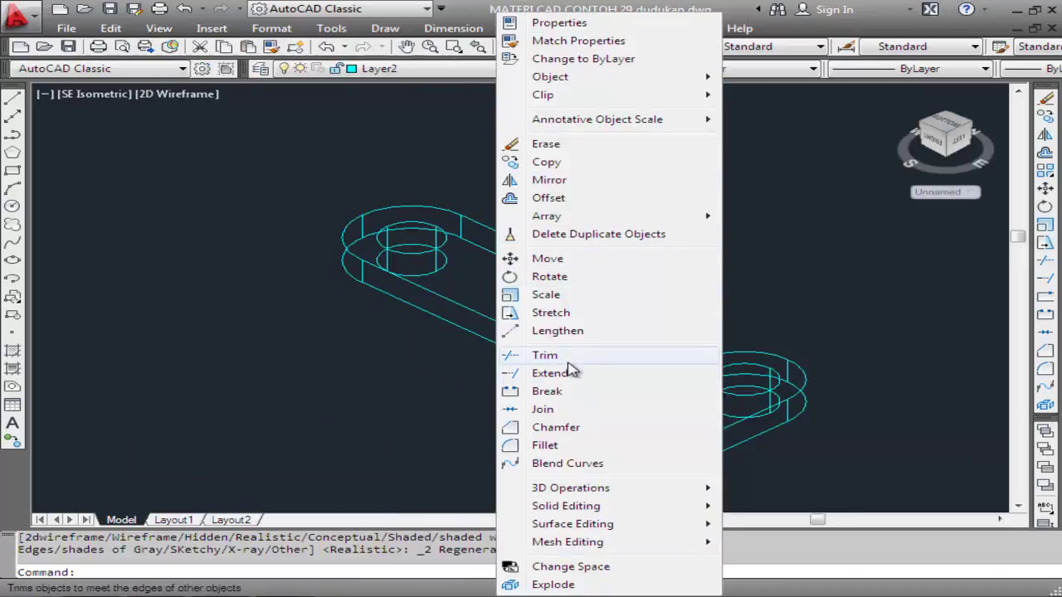
{"action": "mouse_move", "coordinate": [566, 506]}
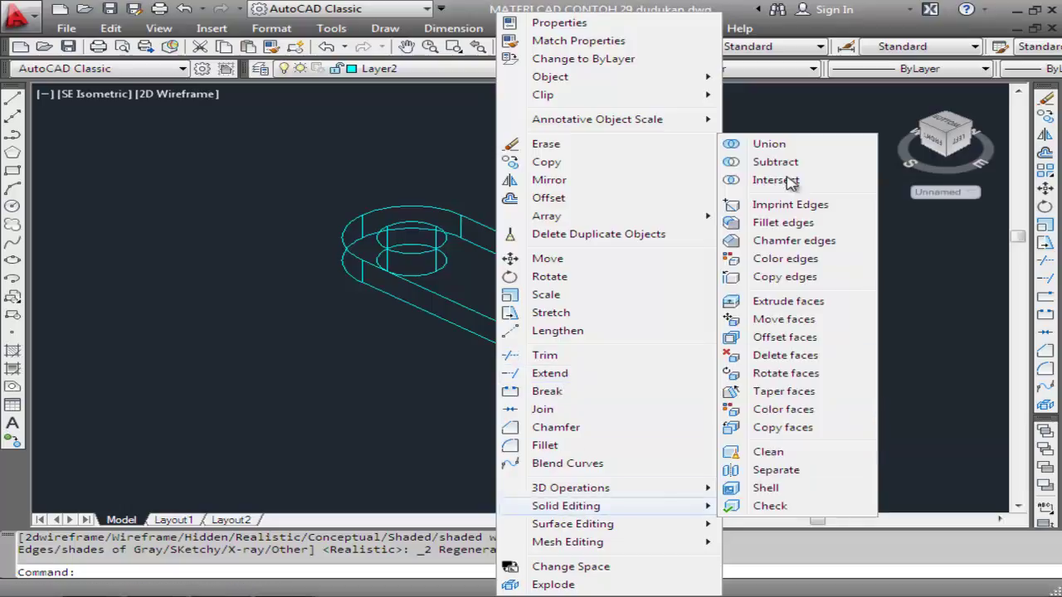
{"action": "left_click", "coordinate": [795, 163]}
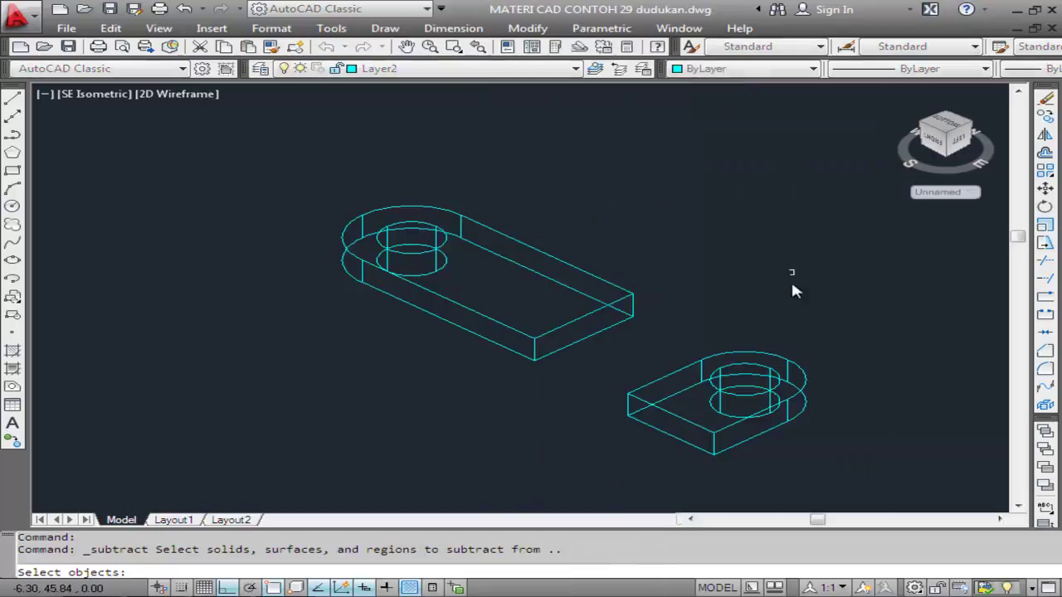
{"action": "left_click", "coordinate": [788, 372]}
{"action": "key", "text": "Return"}
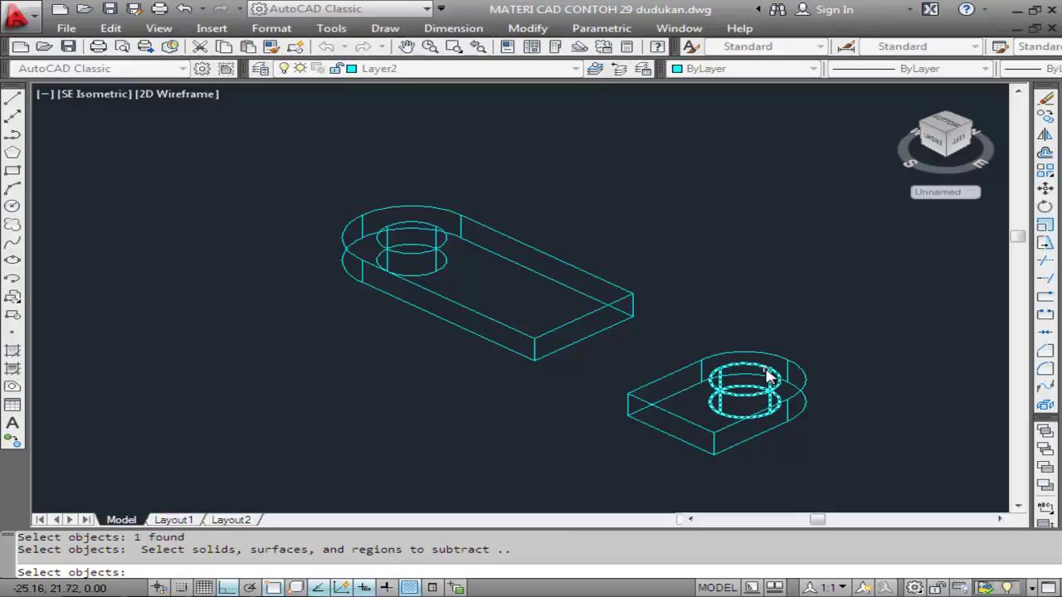
{"action": "left_click", "coordinate": [769, 370]}
{"action": "key", "text": "Return"}
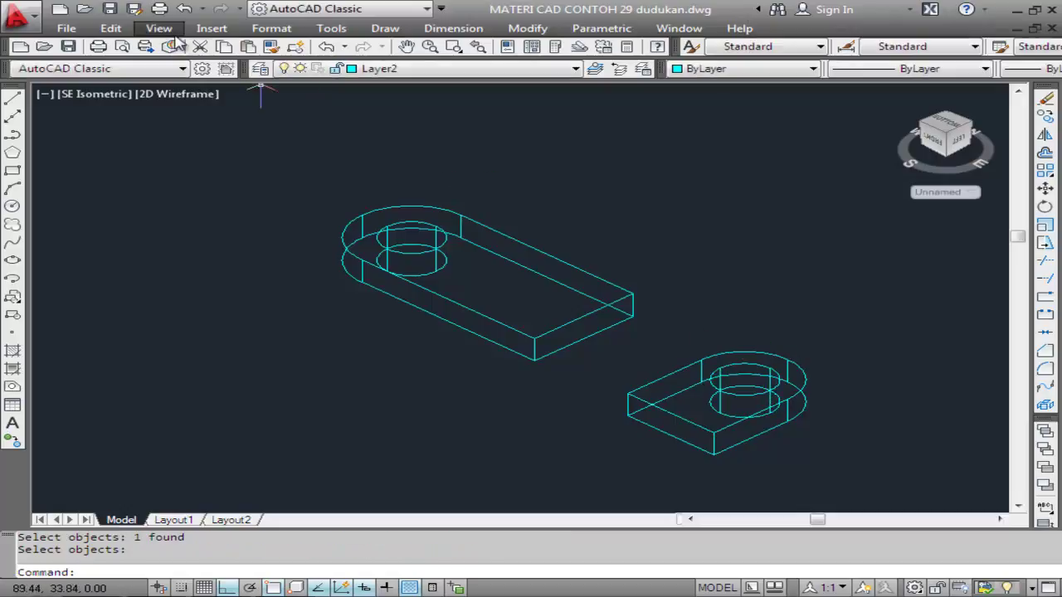
{"action": "left_click", "coordinate": [161, 30]}
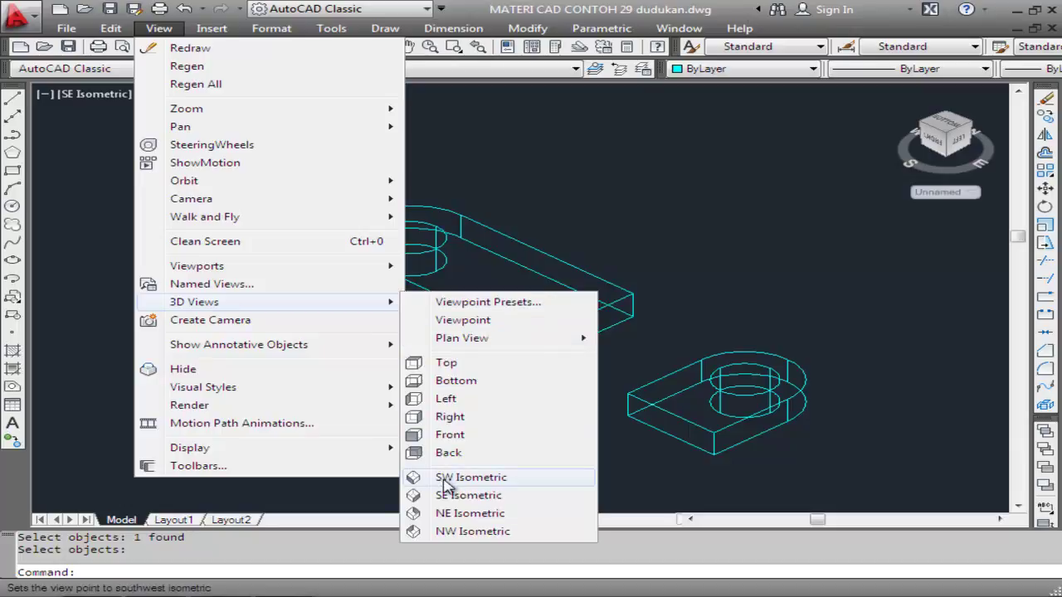
{"action": "mouse_move", "coordinate": [203, 388]}
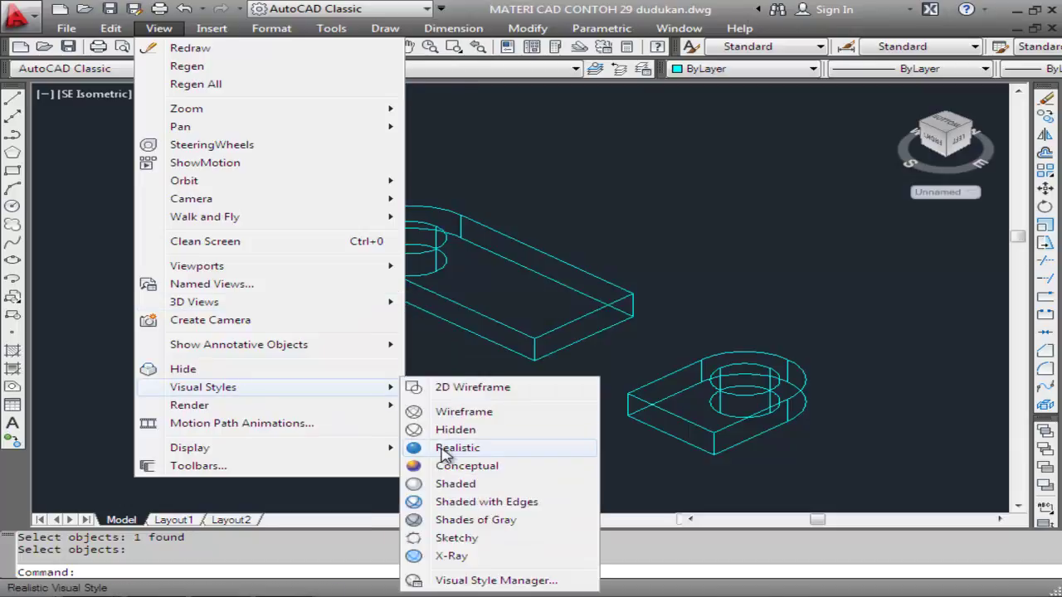
{"action": "left_click", "coordinate": [442, 454]}
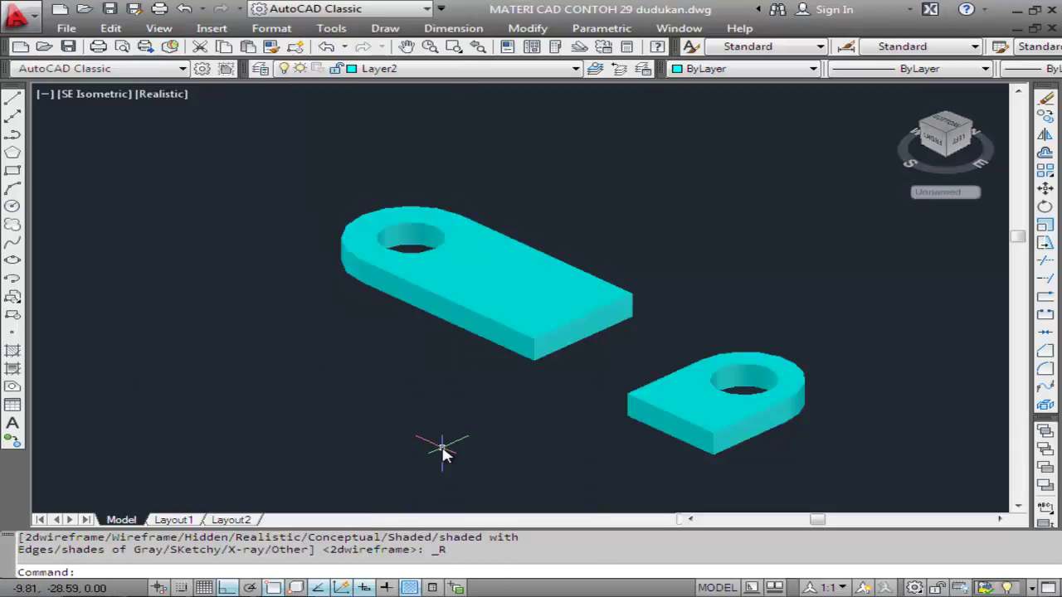
Step: 3D-rotate the small drilled part 90 degrees about the red horizontal axis so it stands upright
{"action": "left_click", "coordinate": [523, 30]}
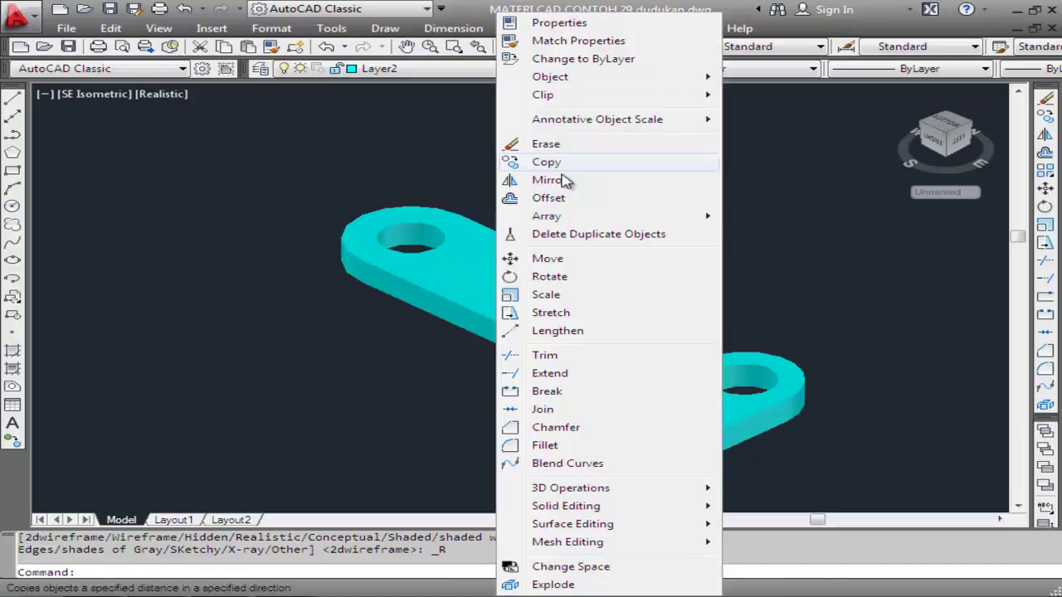
{"action": "mouse_move", "coordinate": [571, 488]}
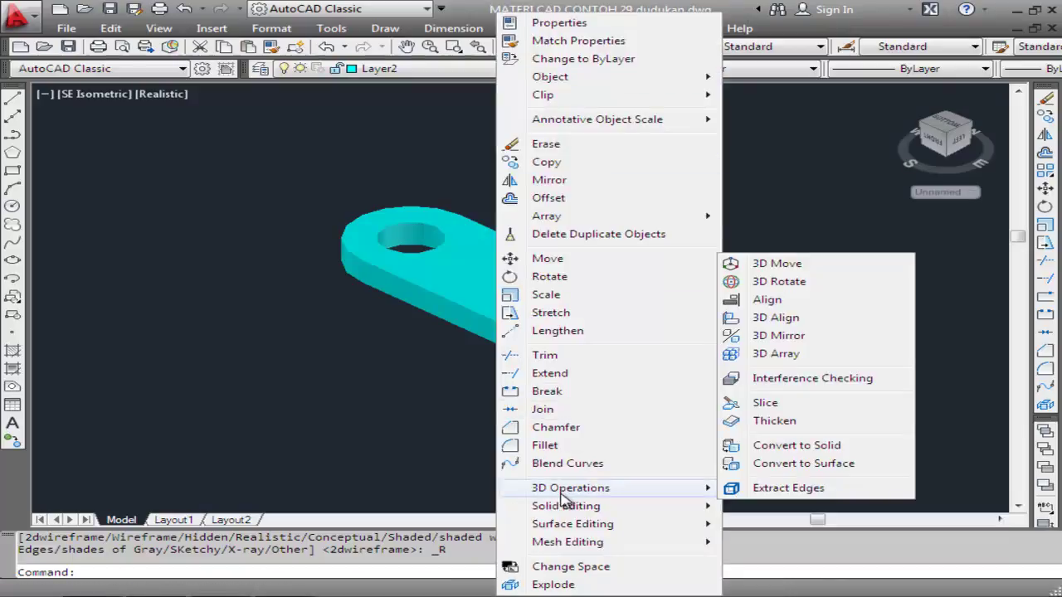
{"action": "left_click", "coordinate": [792, 287]}
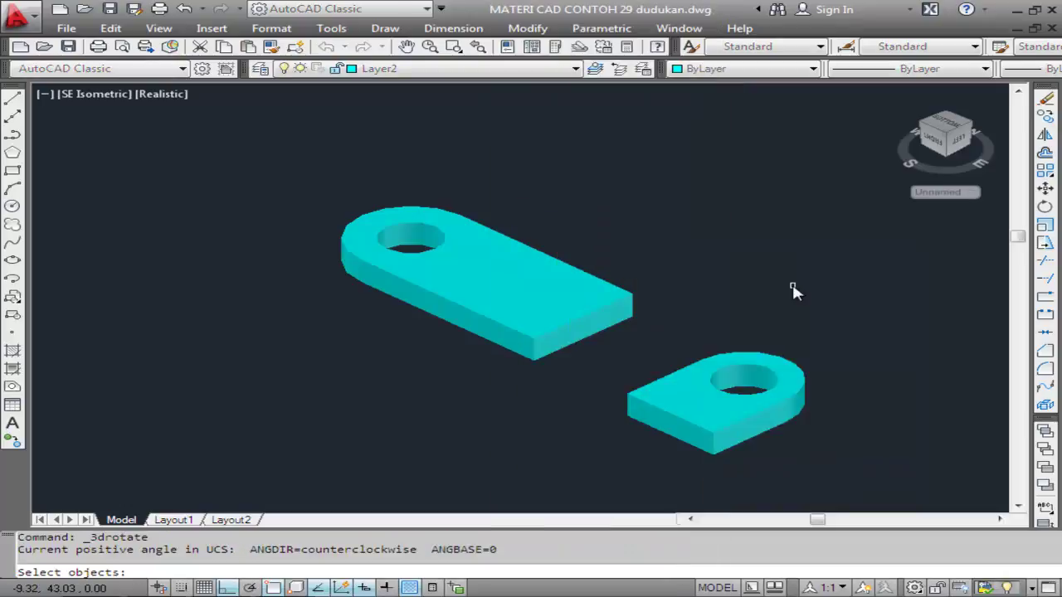
{"action": "left_click", "coordinate": [762, 374]}
{"action": "key", "text": "Return"}
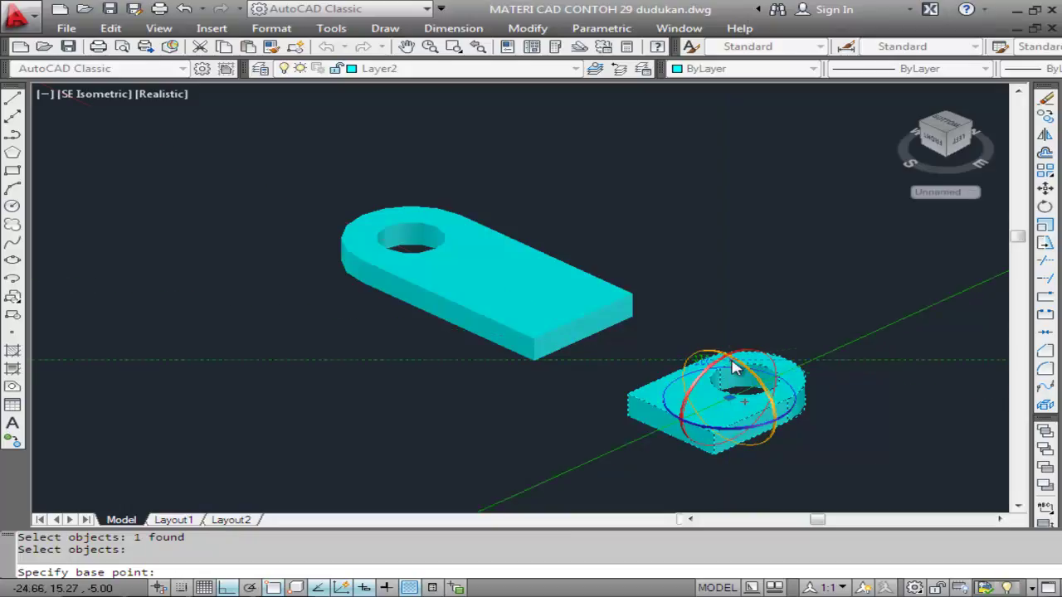
{"action": "left_click", "coordinate": [734, 366]}
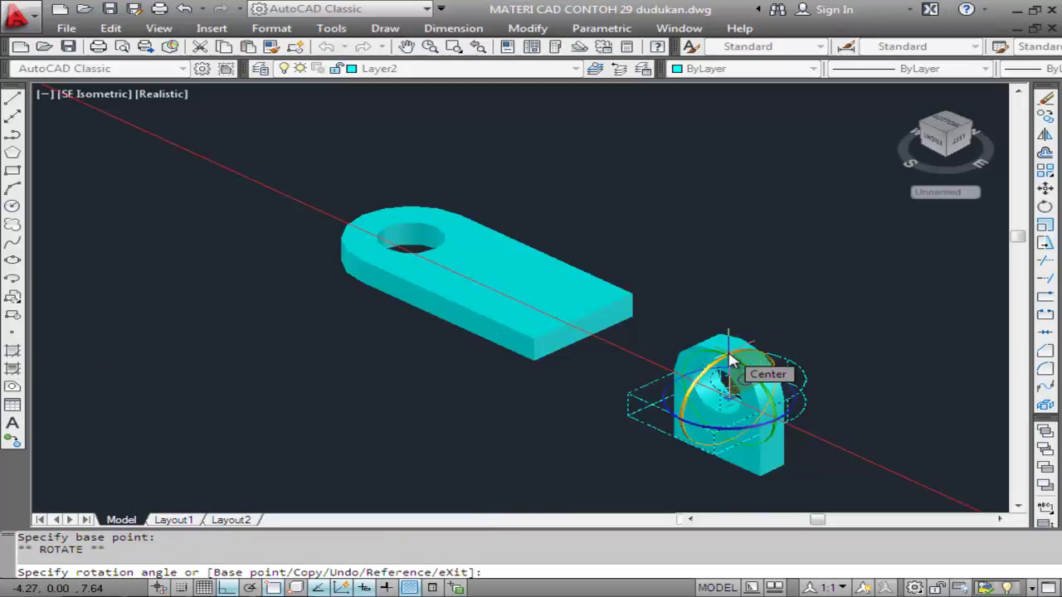
{"action": "type", "text": "90"}
{"action": "key", "text": "Return"}
{"action": "key", "text": "Return"}
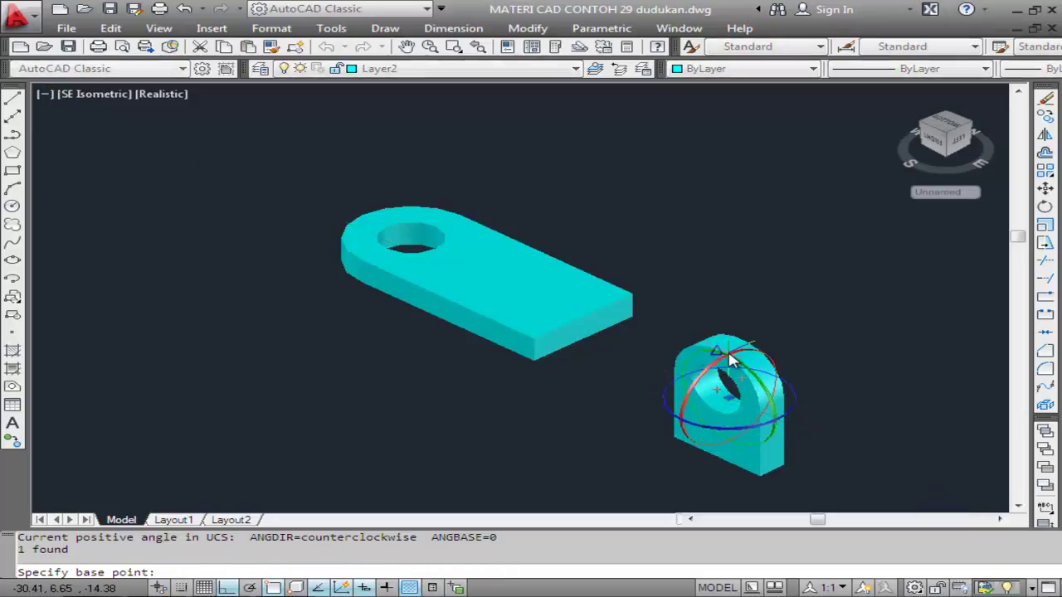
{"action": "key", "text": "Escape"}
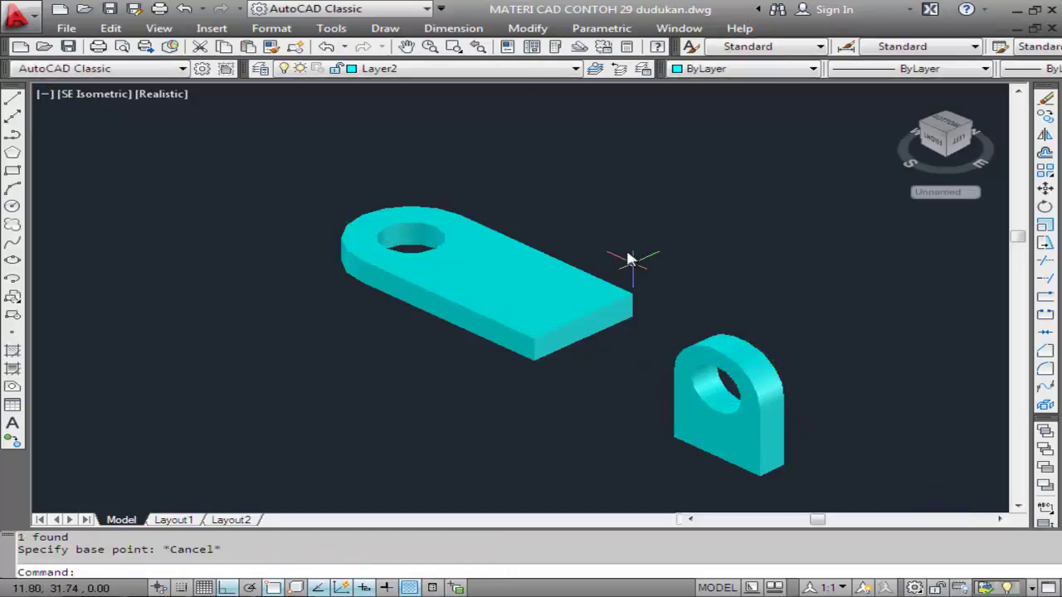
Step: Copy the upright lug from its bottom corner onto the middle of the base plate
{"action": "left_click", "coordinate": [531, 29]}
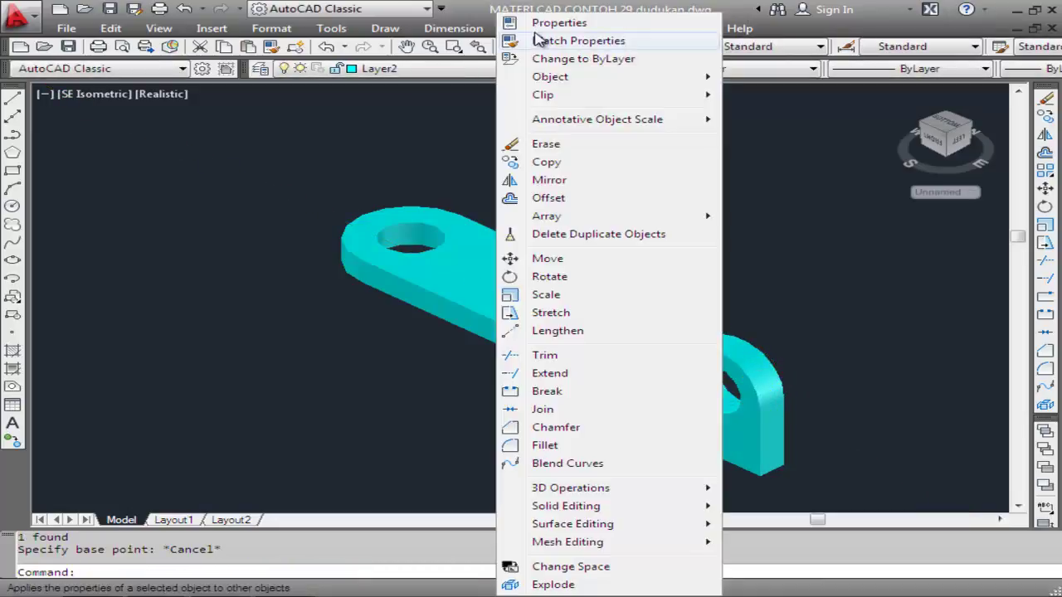
{"action": "left_click", "coordinate": [571, 164]}
{"action": "left_click", "coordinate": [715, 355]}
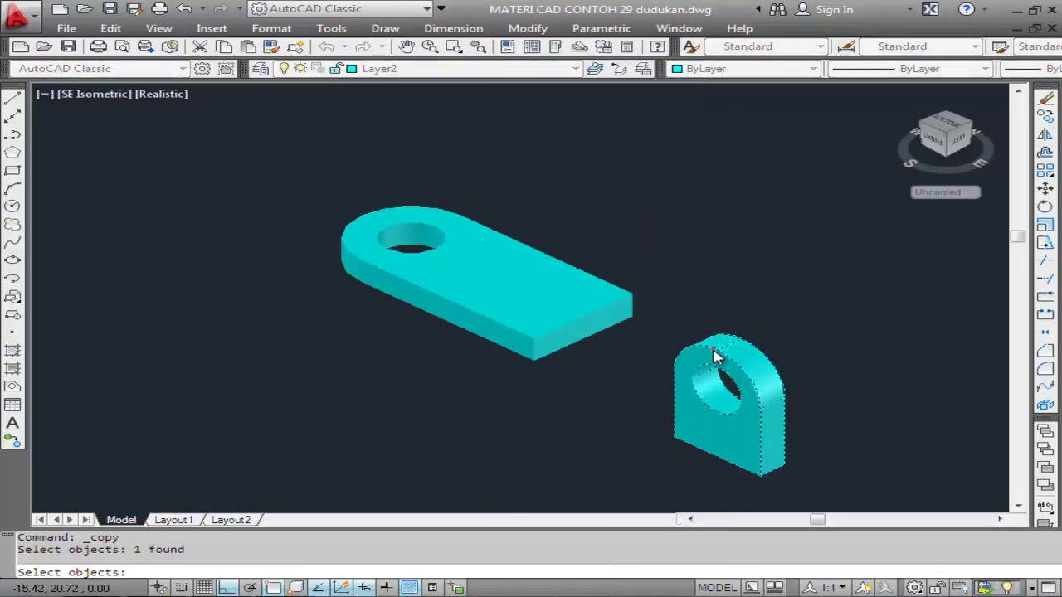
{"action": "key", "text": "Return"}
{"action": "left_click", "coordinate": [755, 479]}
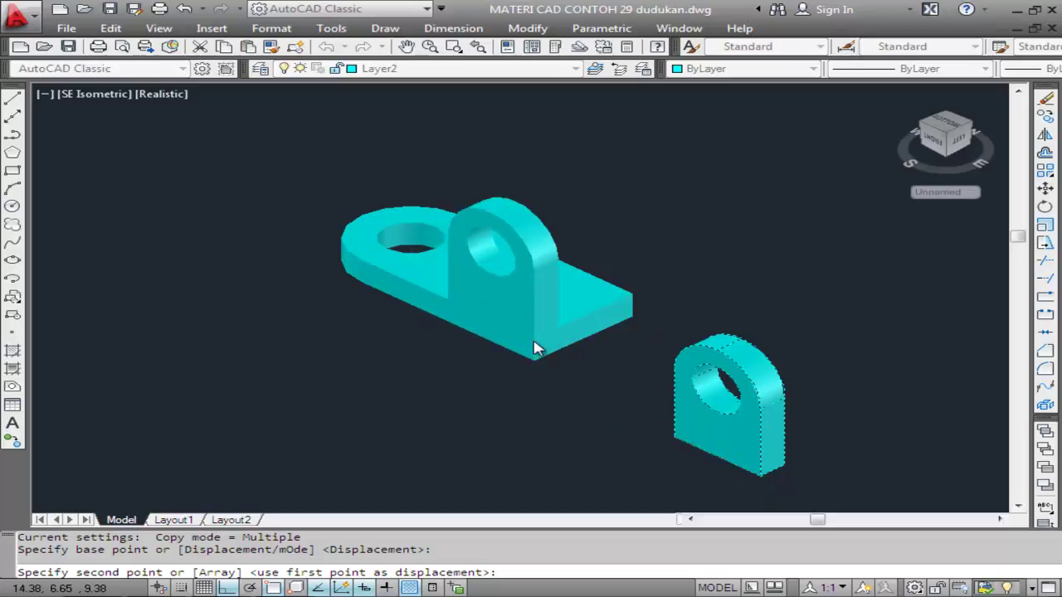
{"action": "left_click", "coordinate": [535, 349]}
{"action": "key", "text": "Return"}
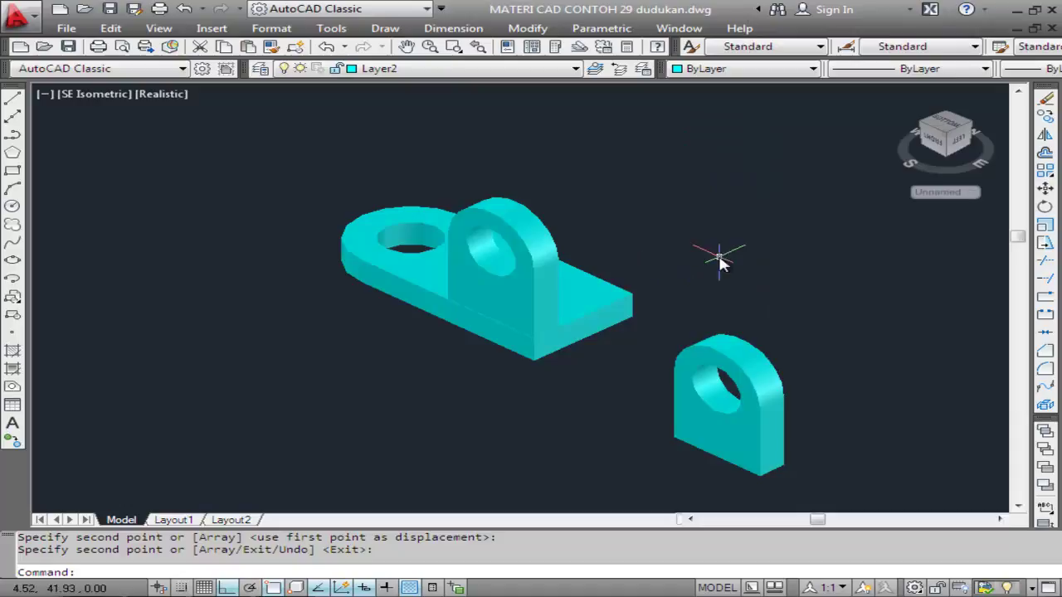
Step: Move the original lug by its corner onto the plate's far square end
{"action": "left_click", "coordinate": [541, 33]}
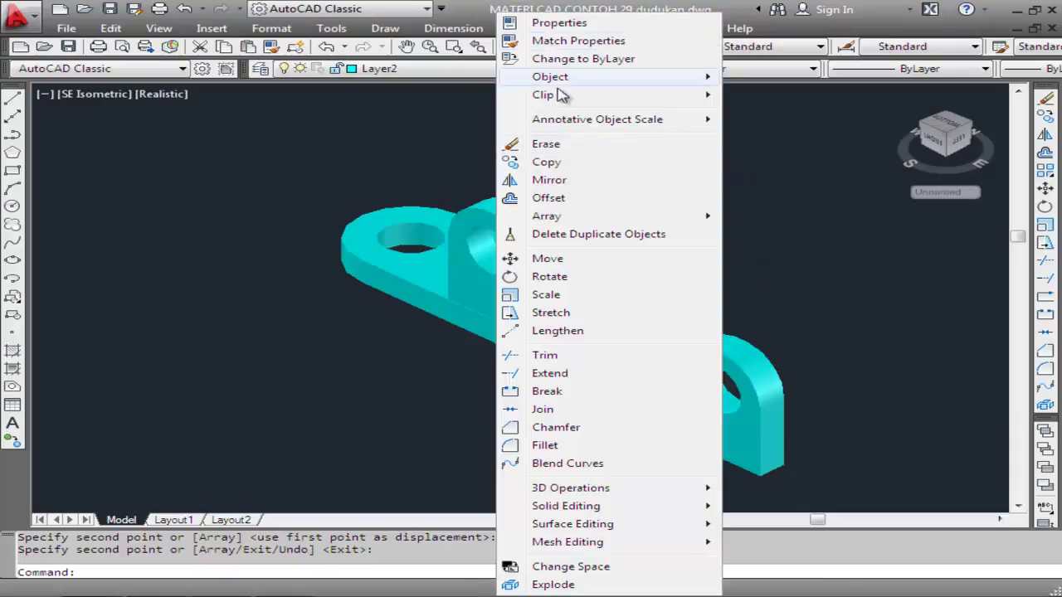
{"action": "left_click", "coordinate": [571, 260]}
{"action": "left_click", "coordinate": [818, 327]}
{"action": "left_click", "coordinate": [717, 430]}
{"action": "key", "text": "Return"}
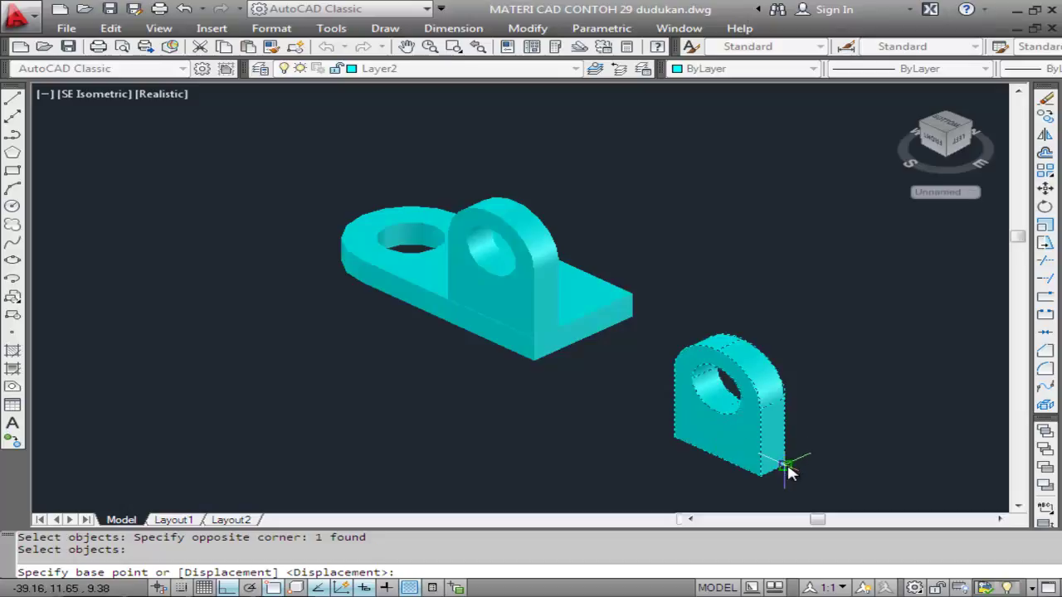
{"action": "left_click", "coordinate": [785, 467]}
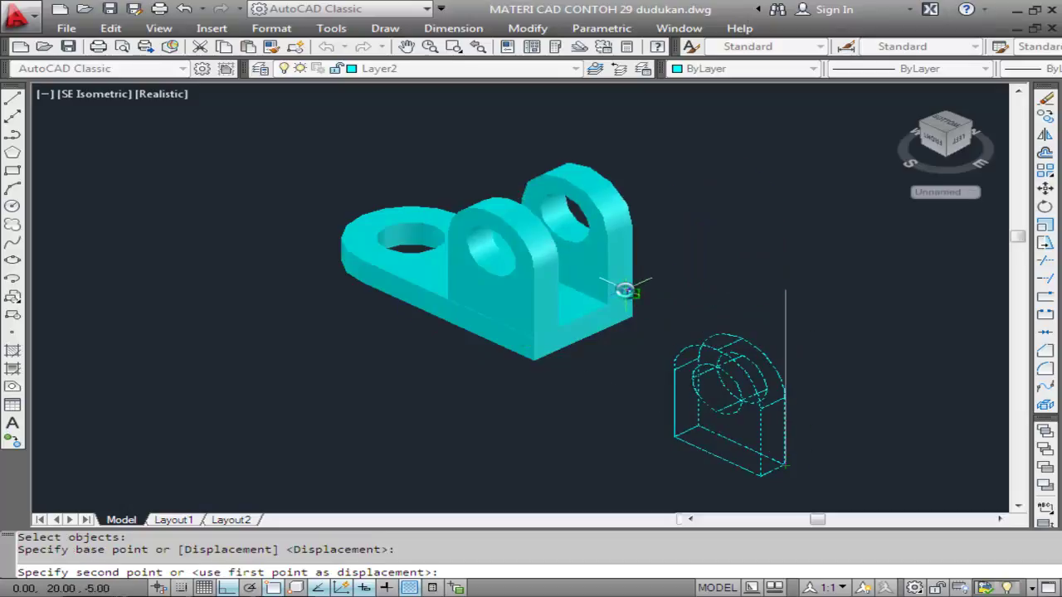
{"action": "left_click", "coordinate": [625, 290]}
{"action": "key", "text": "Return"}
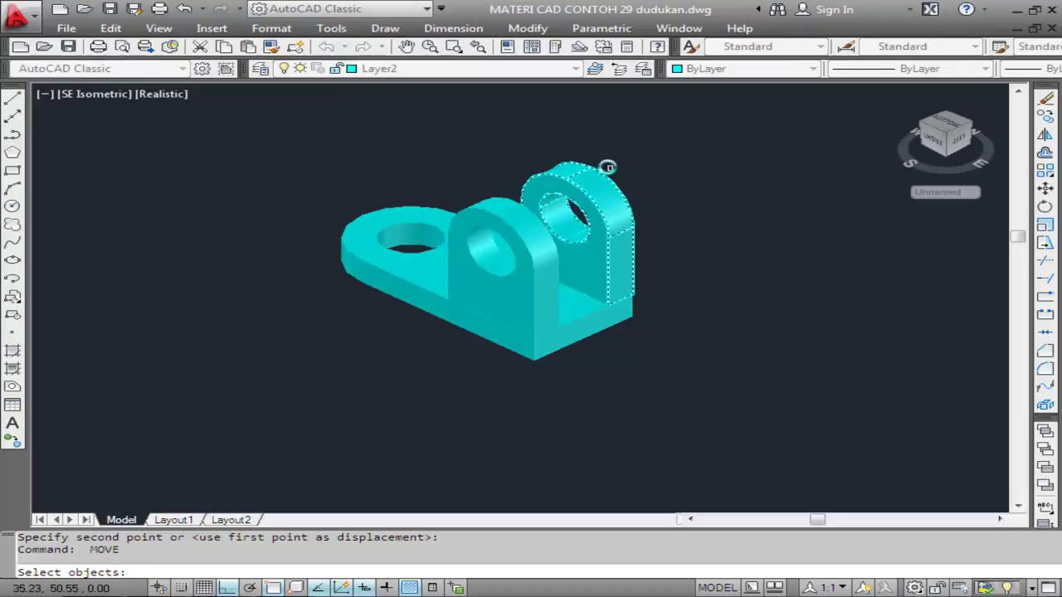
{"action": "key", "text": "Escape"}
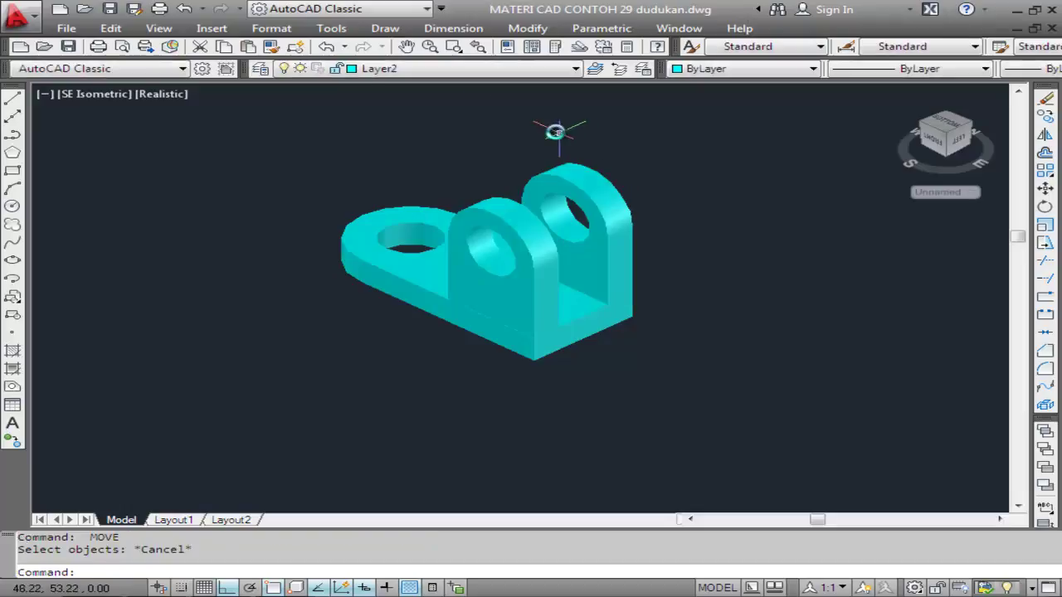
Step: Zoom to extents, then union the base plate and both drilled lugs via a selection window
{"action": "left_click", "coordinate": [158, 28]}
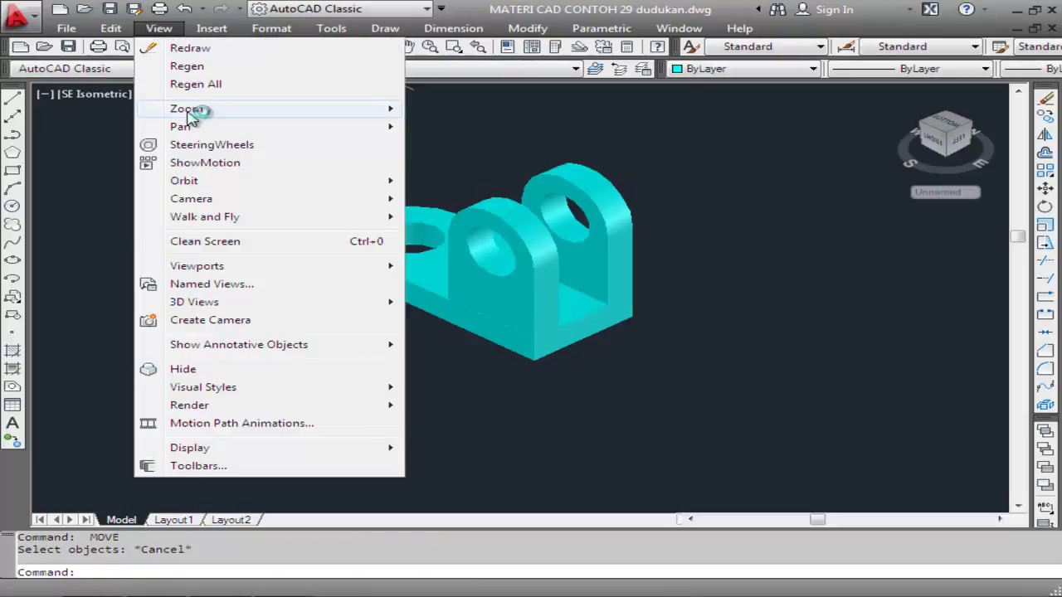
{"action": "mouse_move", "coordinate": [187, 109]}
{"action": "left_click", "coordinate": [463, 316]}
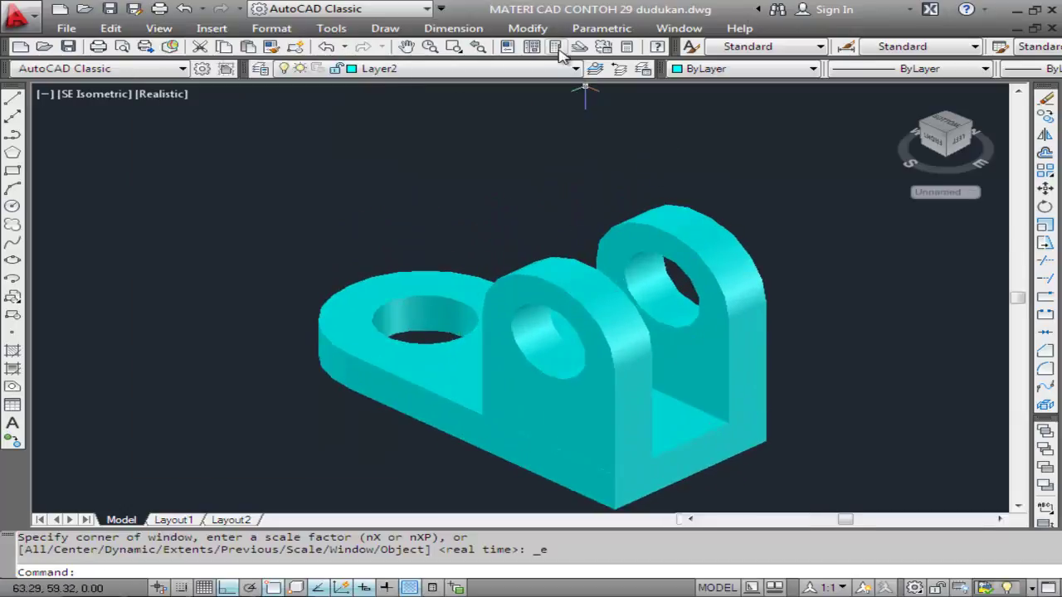
{"action": "left_click", "coordinate": [527, 29]}
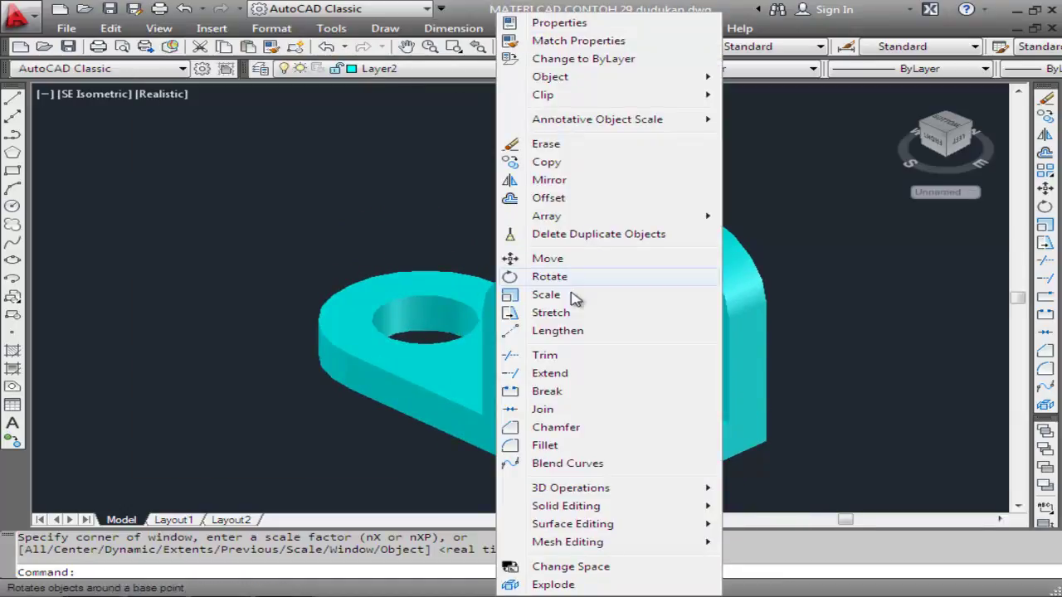
{"action": "mouse_move", "coordinate": [566, 506]}
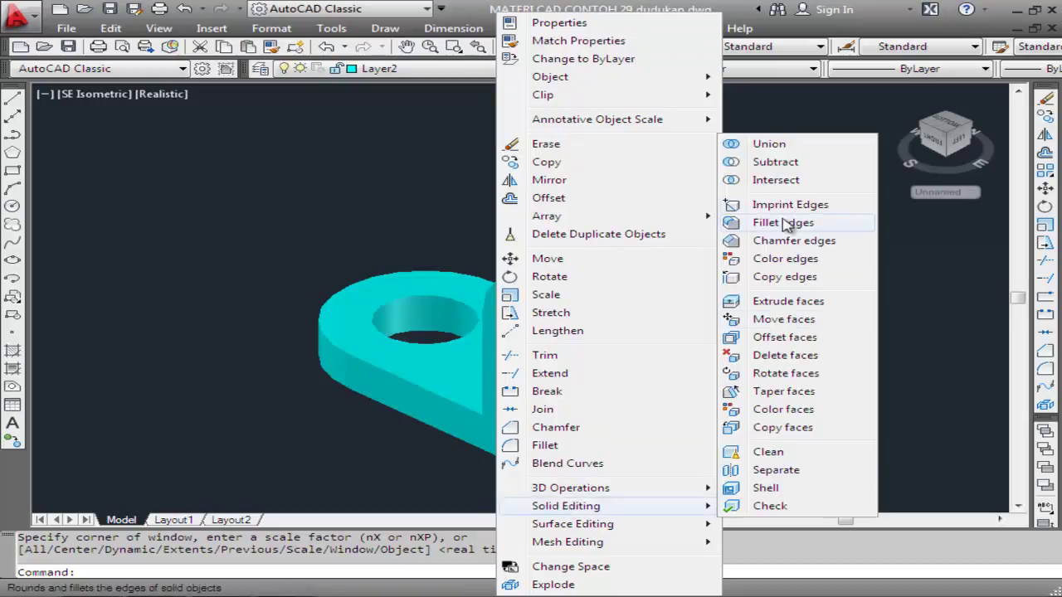
{"action": "left_click", "coordinate": [769, 145]}
{"action": "left_click", "coordinate": [764, 180]}
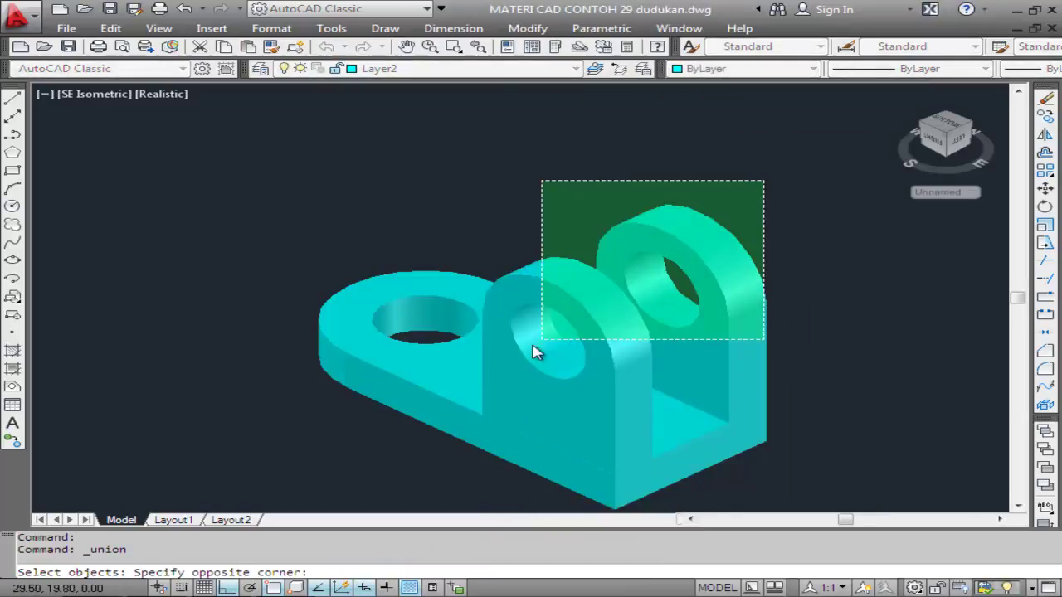
{"action": "left_click", "coordinate": [434, 453]}
{"action": "key", "text": "Return"}
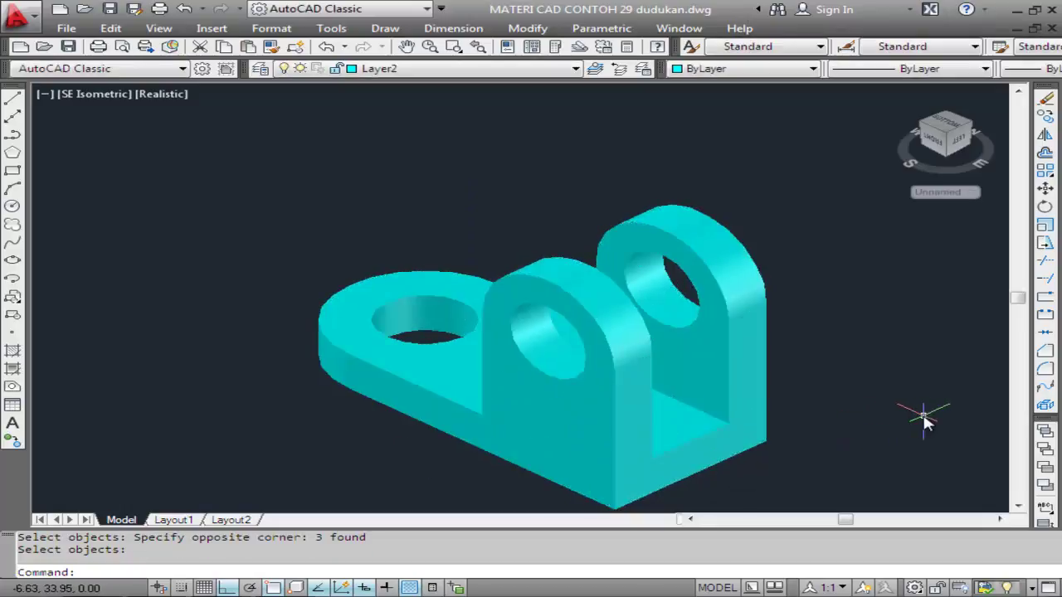
{"action": "left_click", "coordinate": [159, 28]}
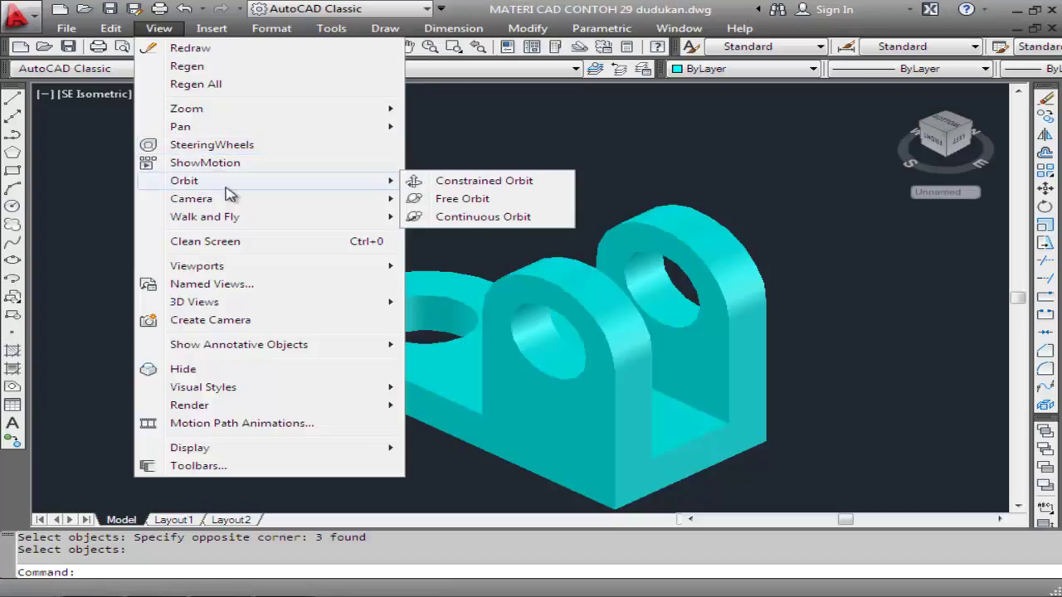
{"action": "mouse_move", "coordinate": [195, 302]}
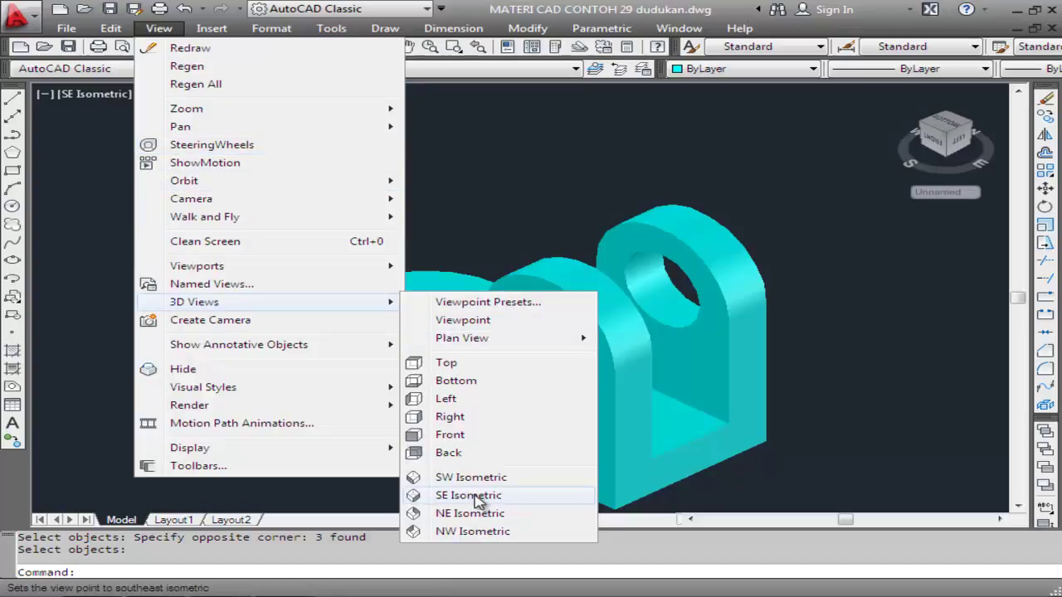
Step: Switch to the NE Isometric view and pan the bracket slightly upward in the drawing area
{"action": "left_click", "coordinate": [478, 513]}
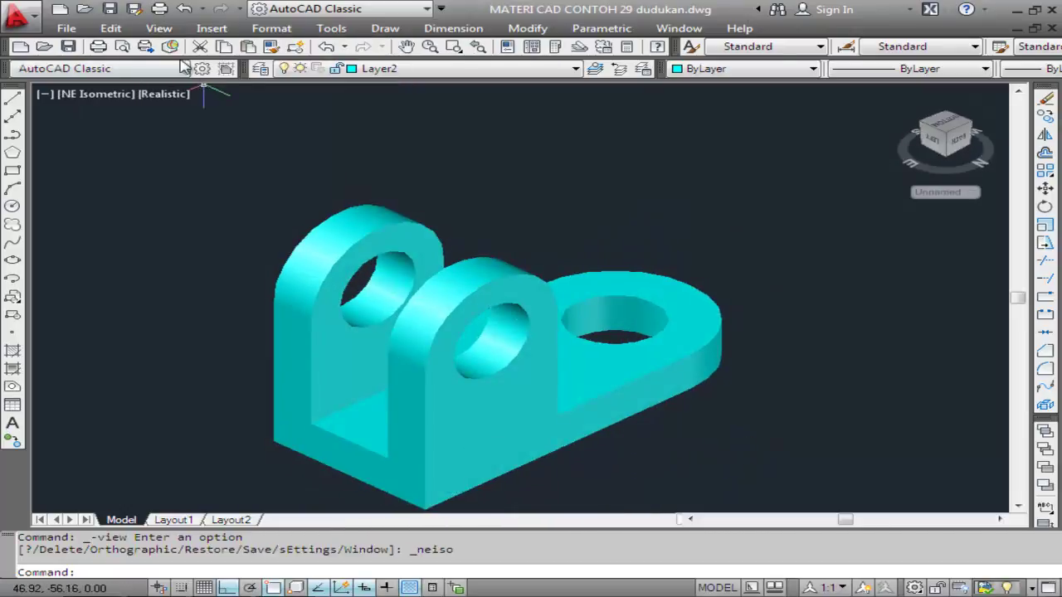
{"action": "left_click", "coordinate": [158, 28]}
{"action": "mouse_move", "coordinate": [180, 126]}
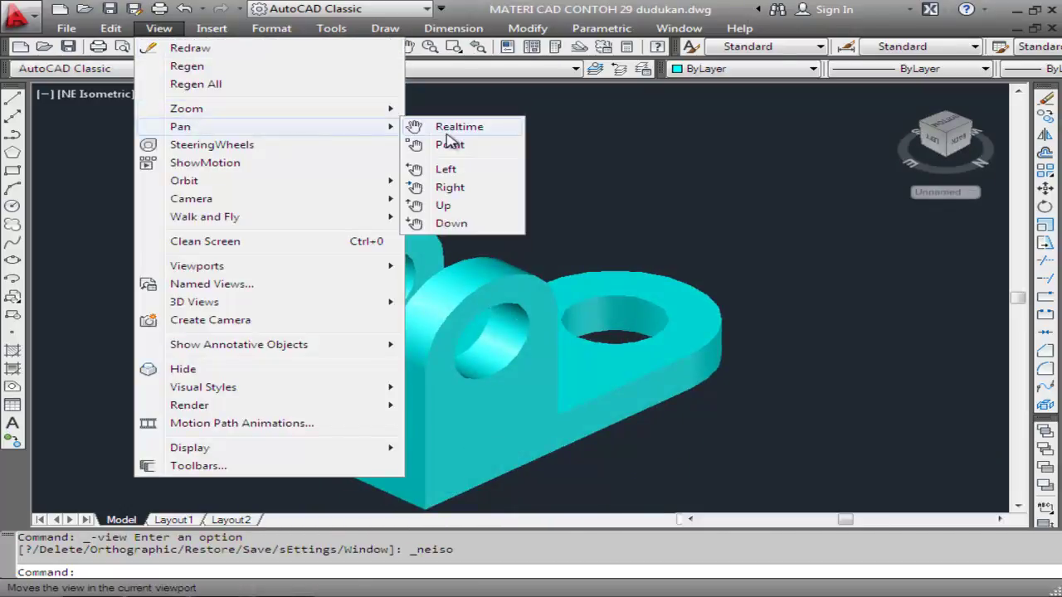
{"action": "left_click", "coordinate": [453, 130]}
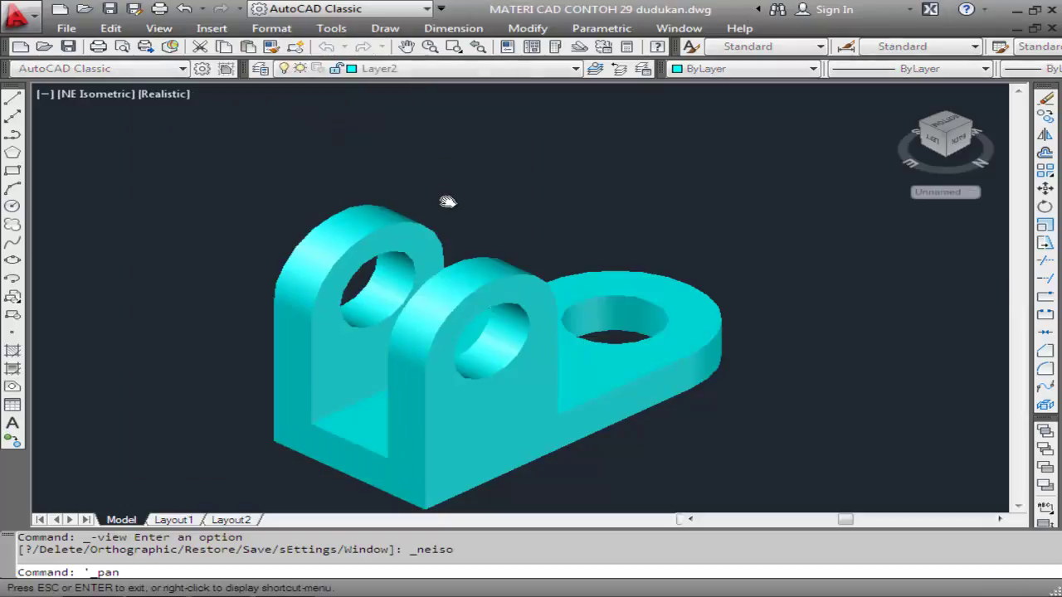
{"action": "left_click_drag", "start_coordinate": [446, 199], "coordinate": [440, 137]}
{"action": "right_click", "coordinate": [440, 137]}
{"action": "left_click", "coordinate": [458, 147]}
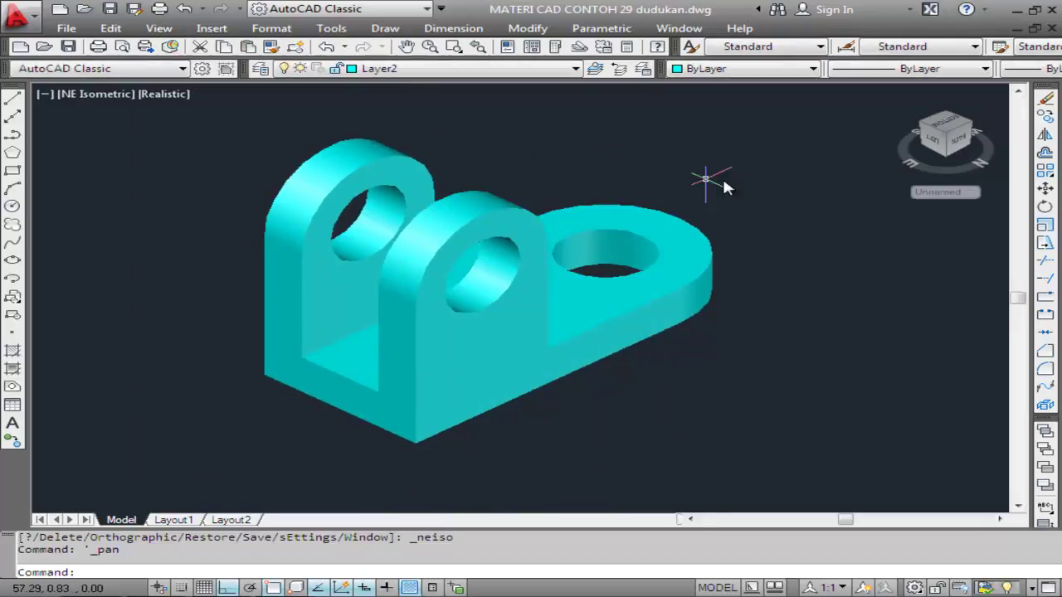